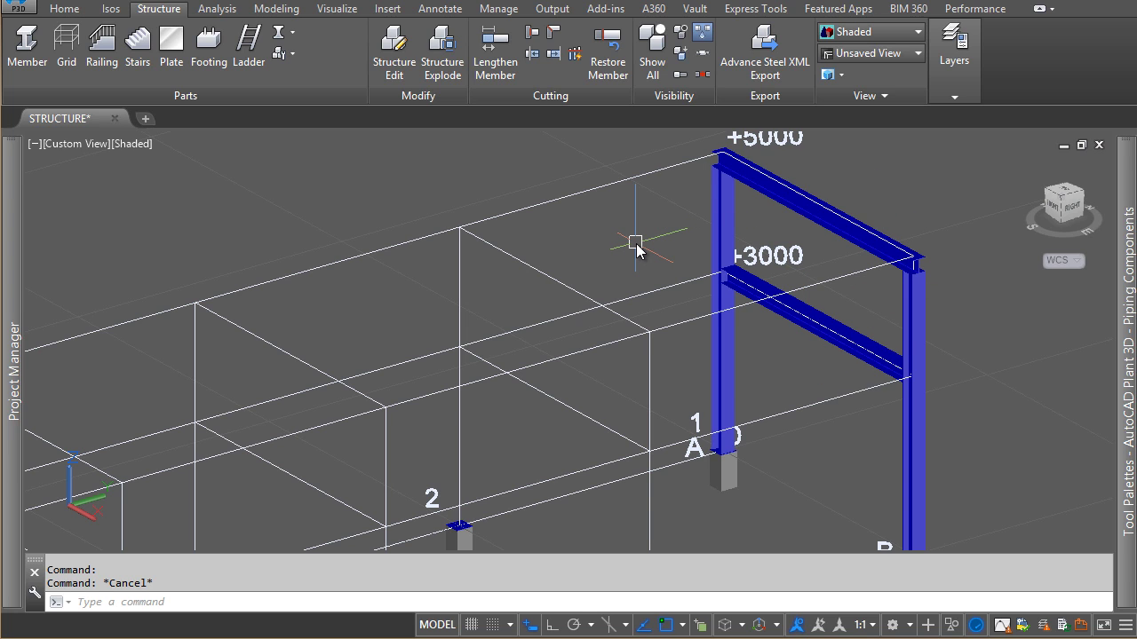
Start ARRAY (AR) with the frame's two columns and two beams selected
text(AR)
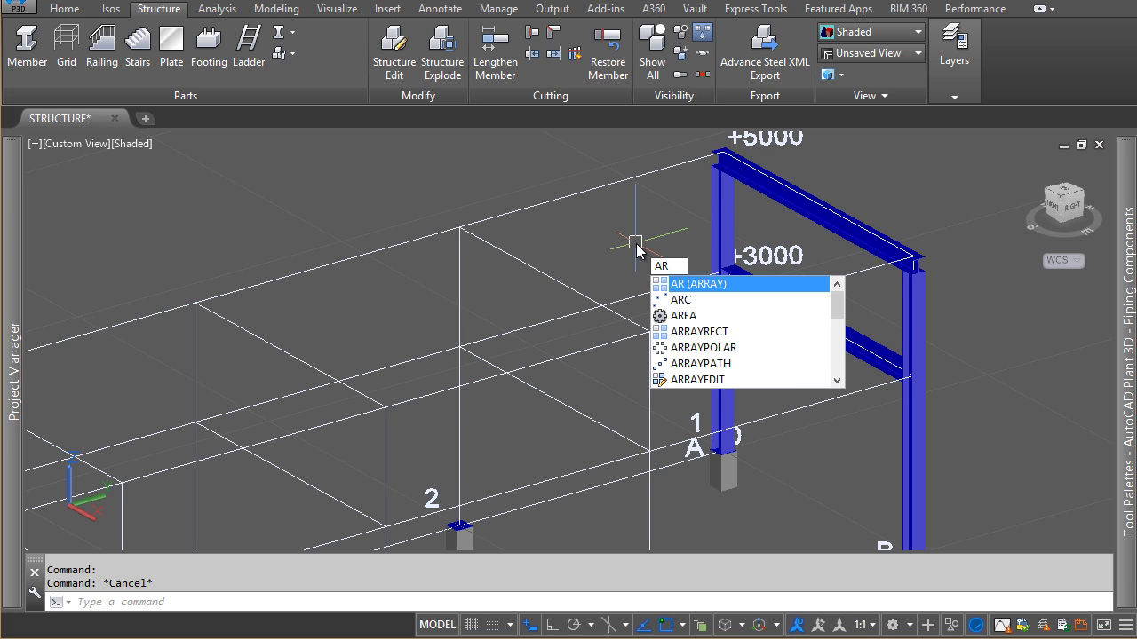
key(Return)
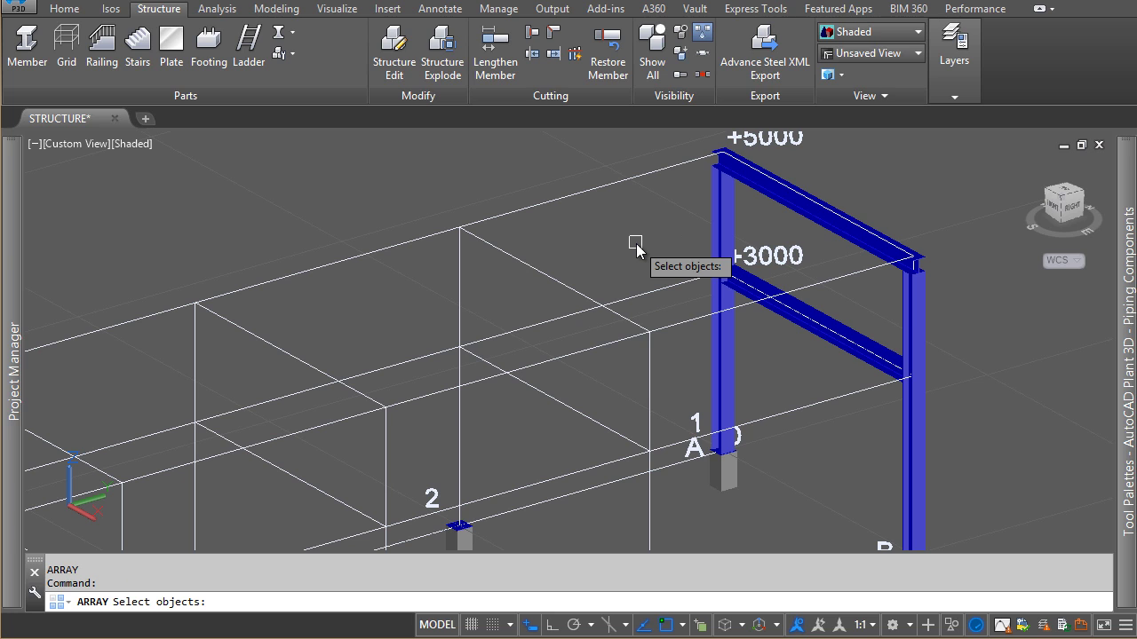
click(716, 344)
click(756, 190)
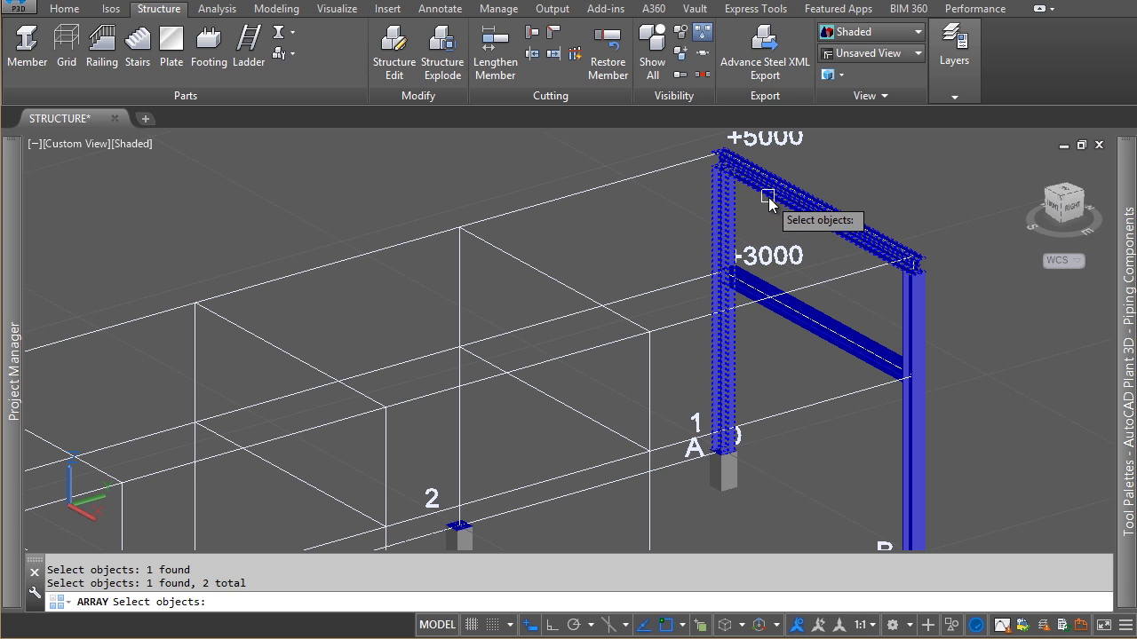
click(796, 329)
click(910, 323)
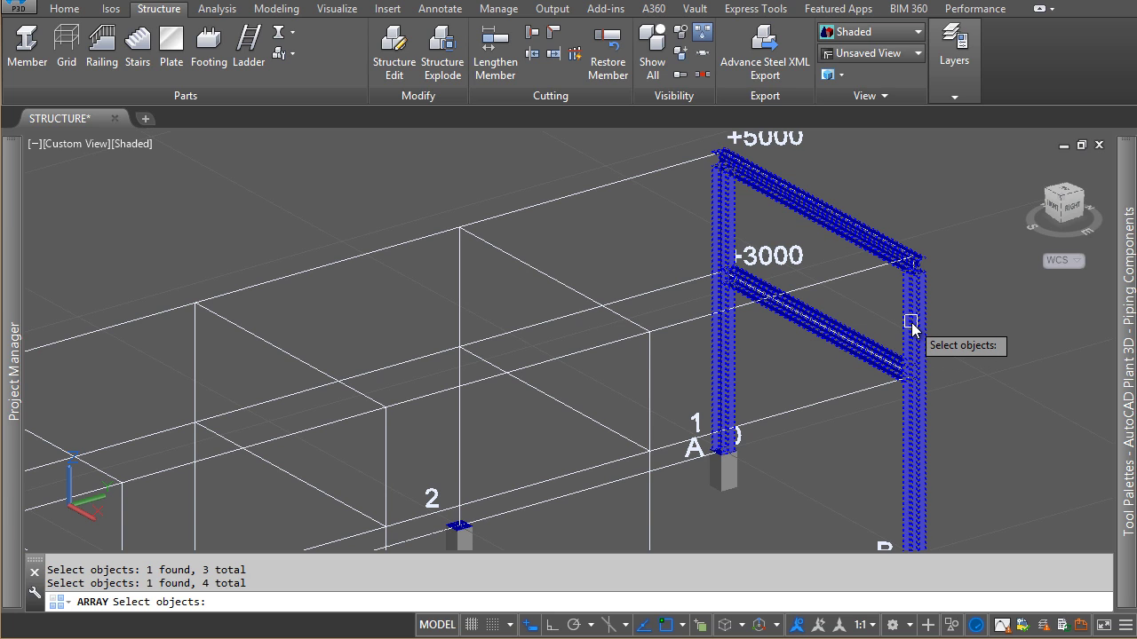
key(Return)
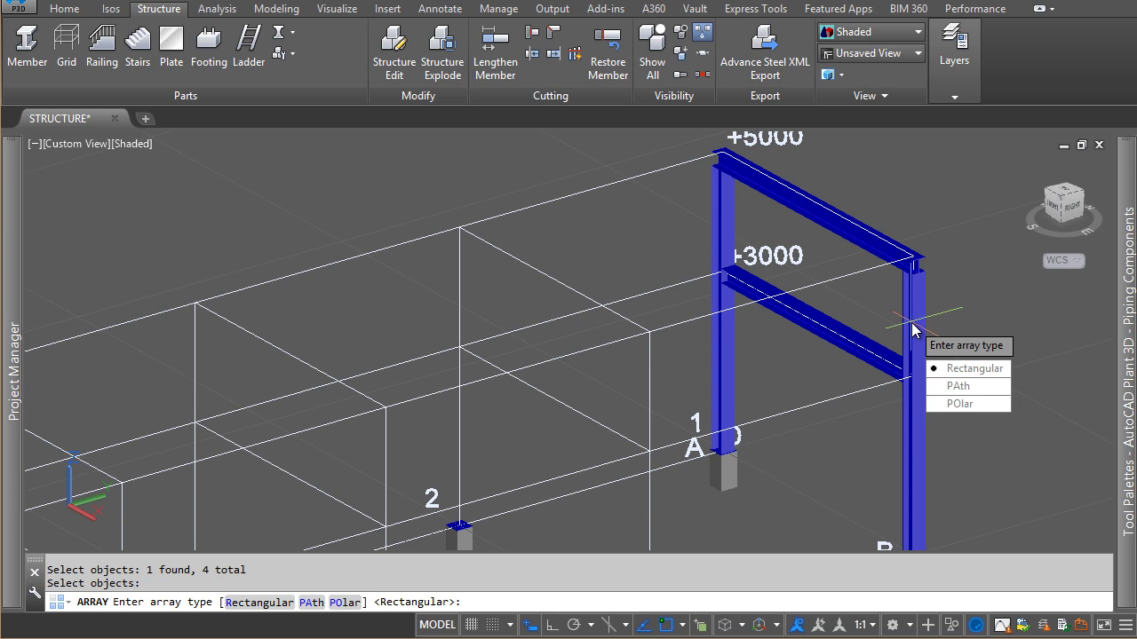
Make it a rectangular array with column spacing -5000, 11 rows and row spacing -5000
click(984, 380)
scroll(765, 222, down, 5)
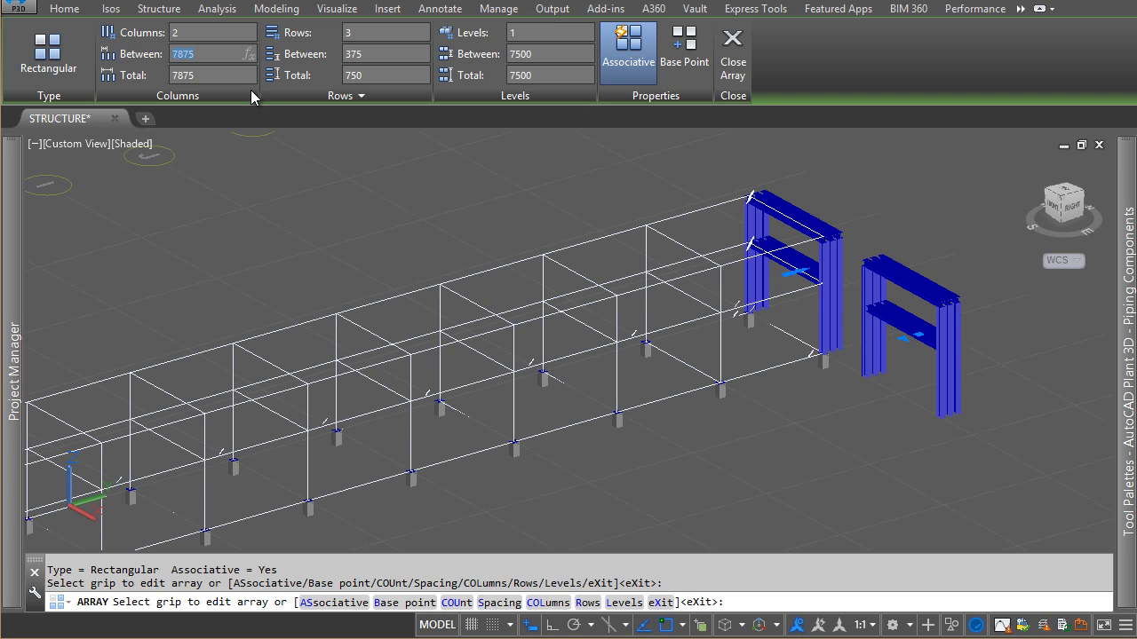
text(-50)
text(00)
key(Return)
text(11)
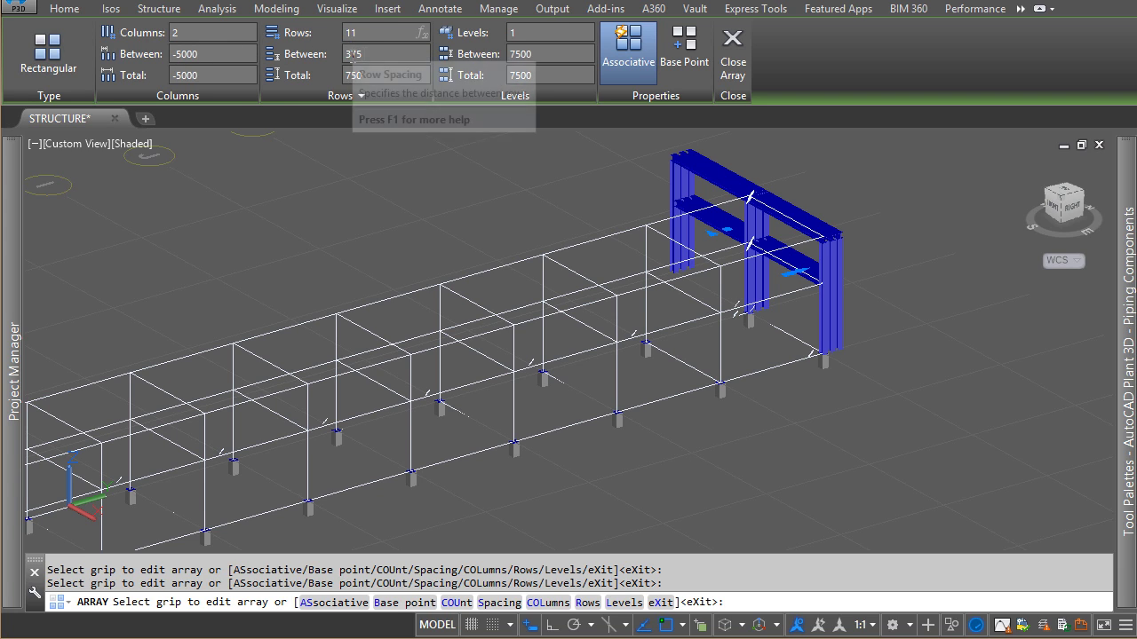
key(Return)
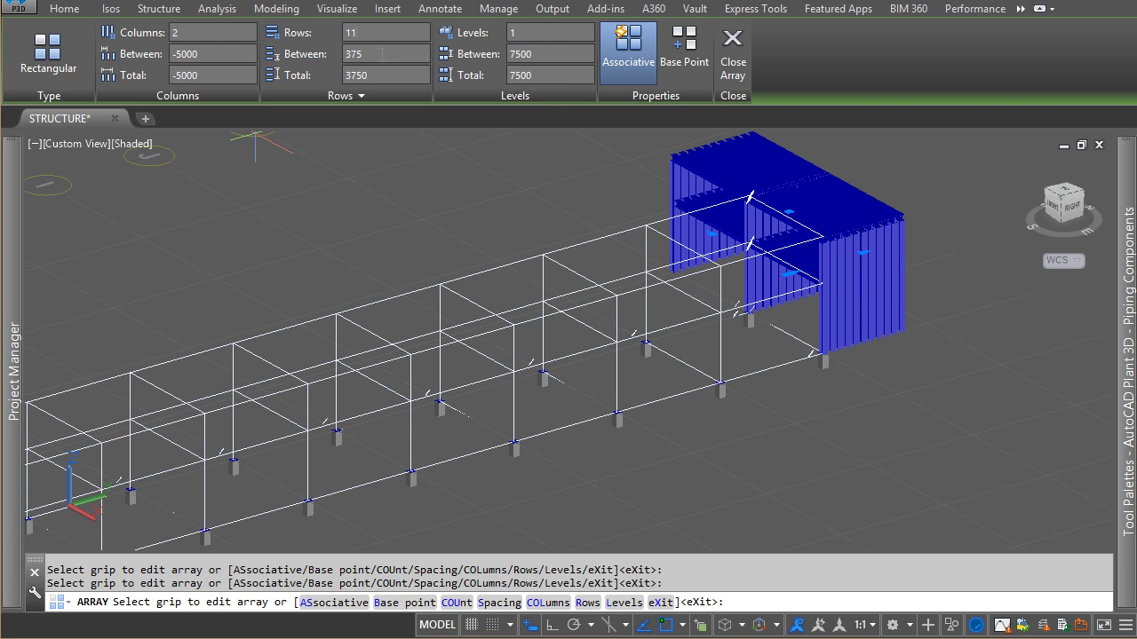
text(-5000)
key(Return)
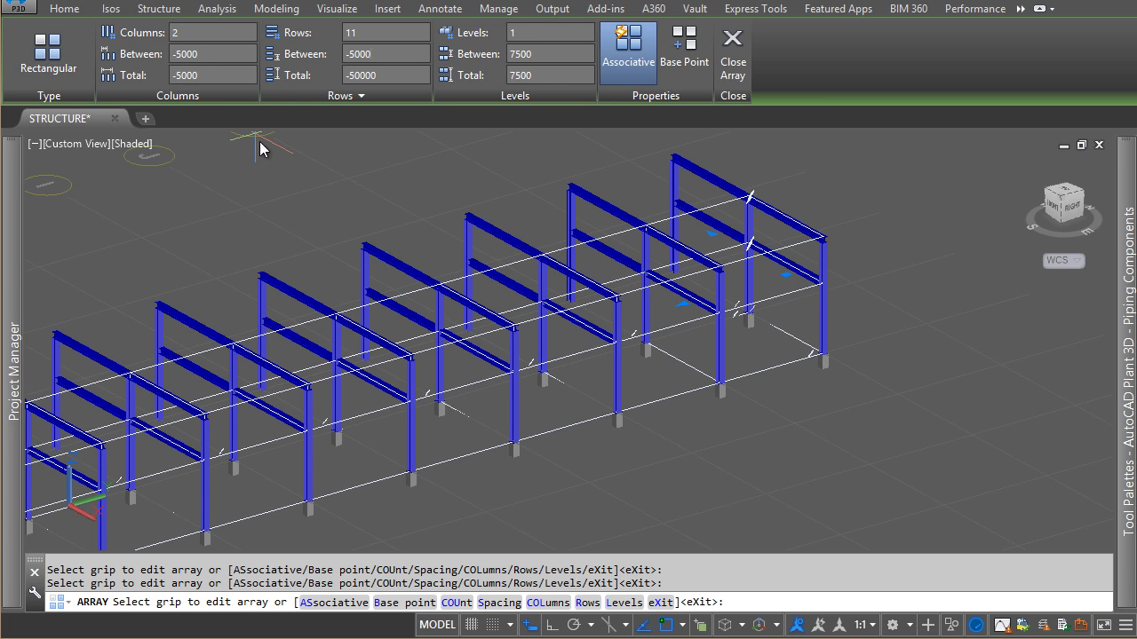
Cut the array to 1 column and close it, leaving 11 frames in one row
scroll(355, 210, down, 2)
scroll(393, 254, down, 2)
scroll(591, 233, down, 2)
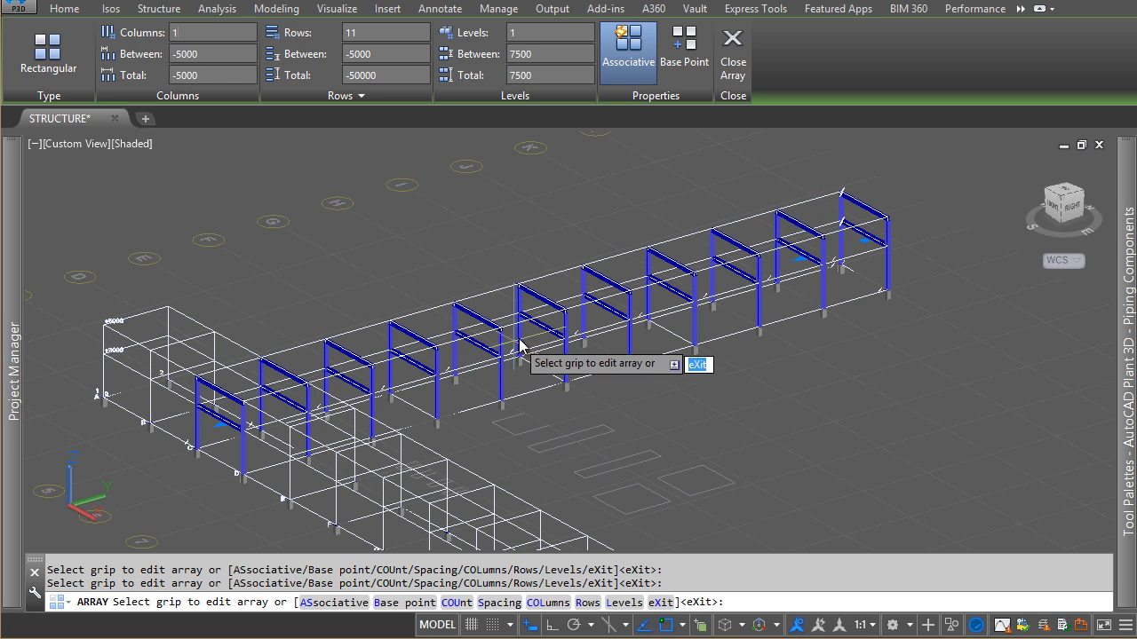
scroll(515, 355, up, 2)
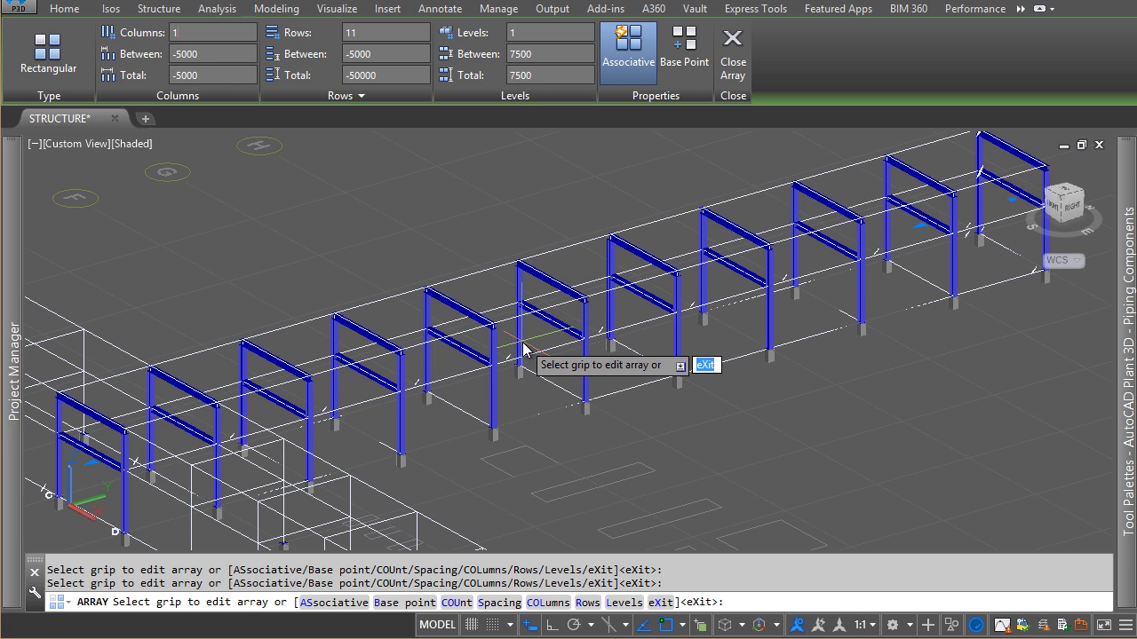
click(744, 59)
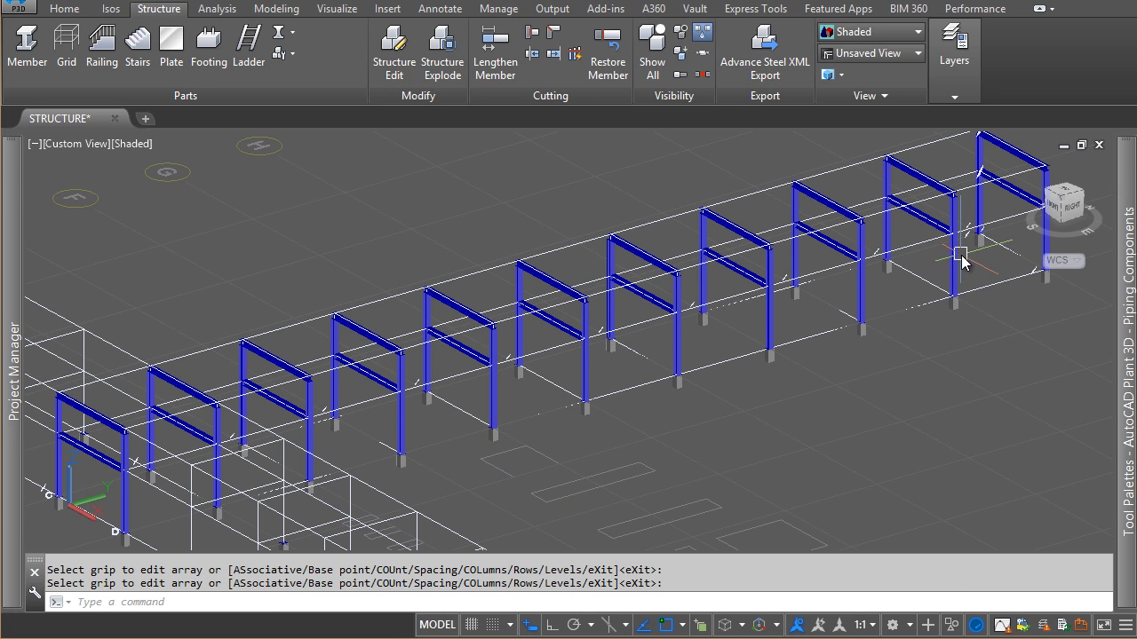
Explode the frame array with X, then confirm a single column selects on its own
click(961, 259)
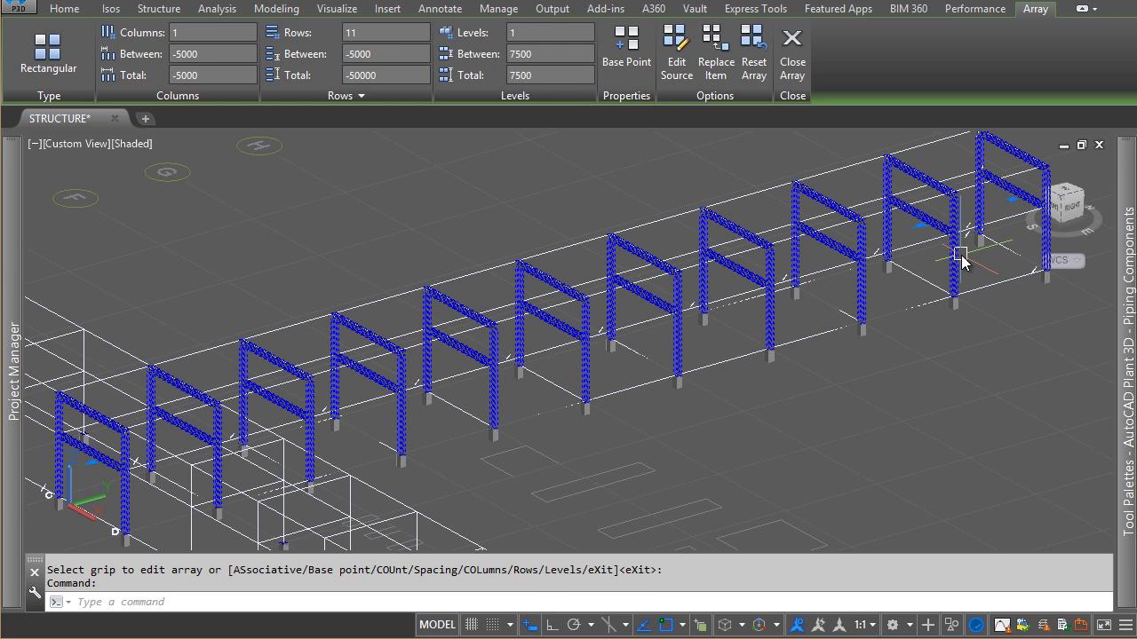
key(Escape)
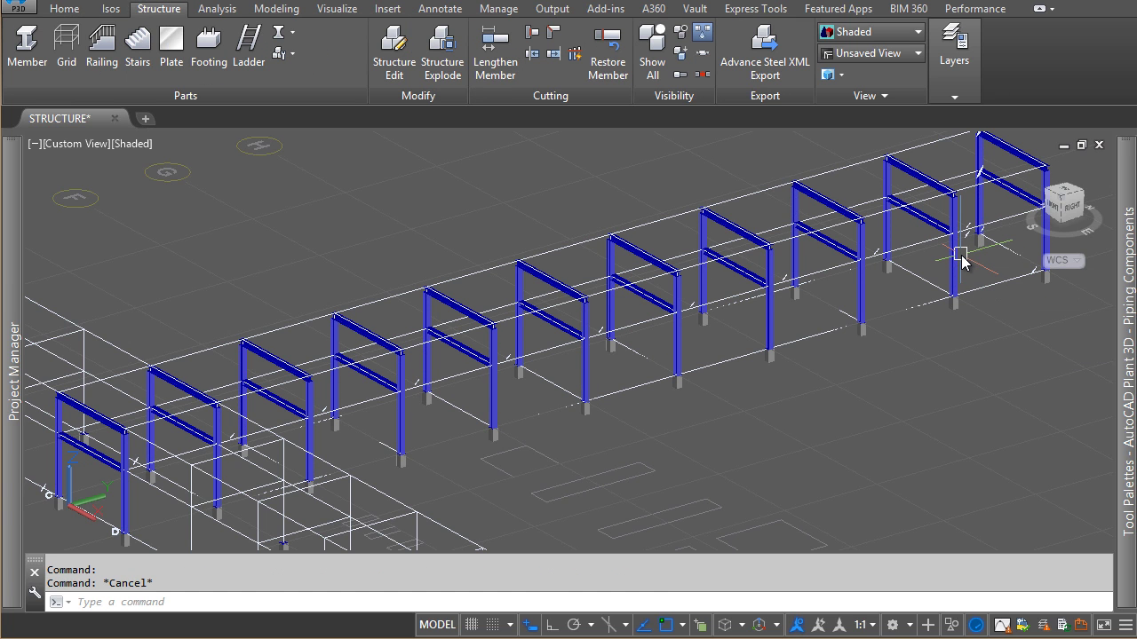
text(X)
key(Return)
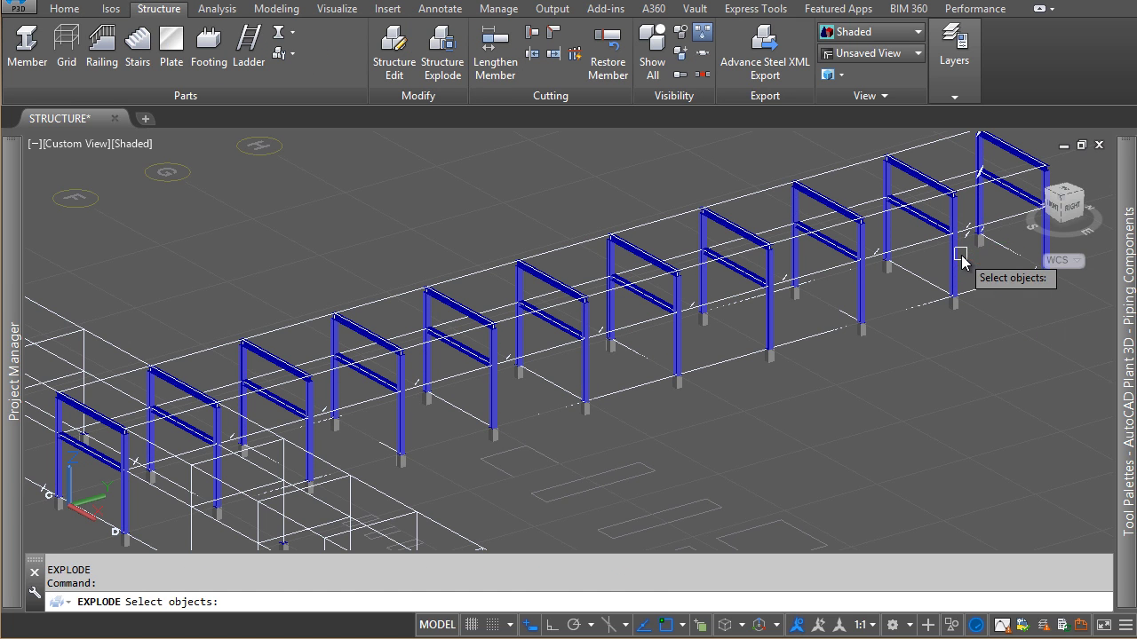
key(Escape)
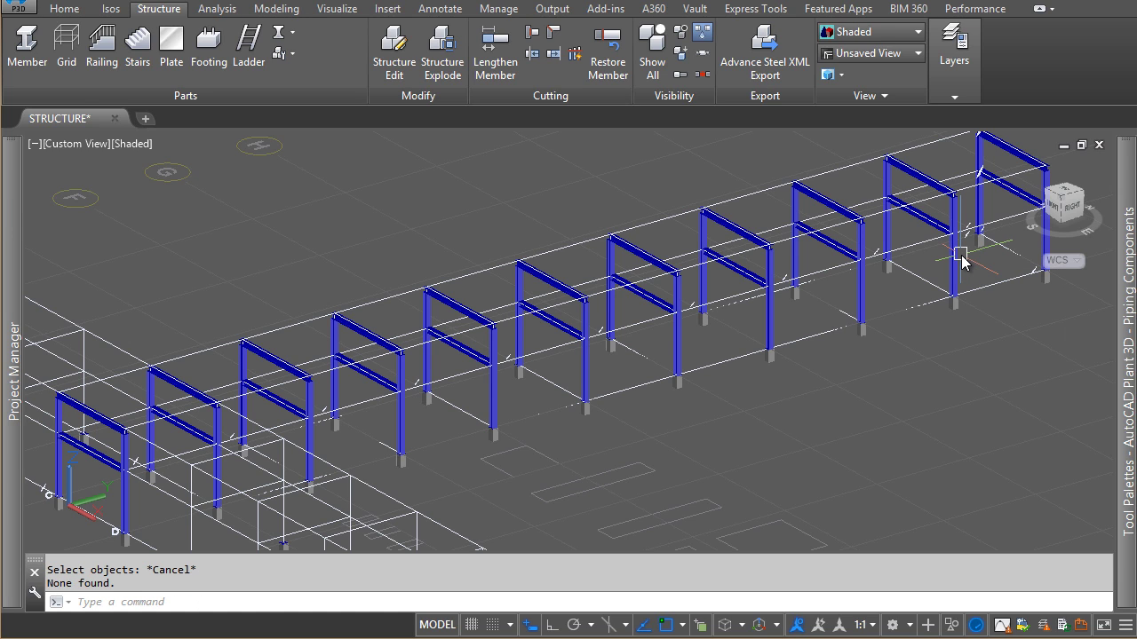
text(X)
key(Return)
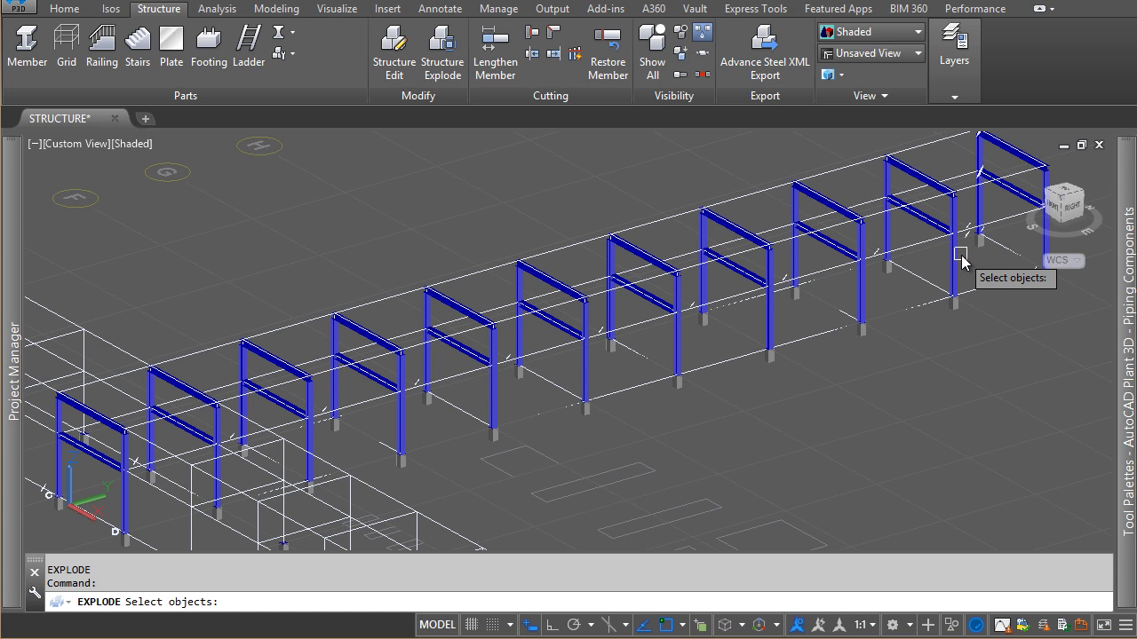
click(960, 255)
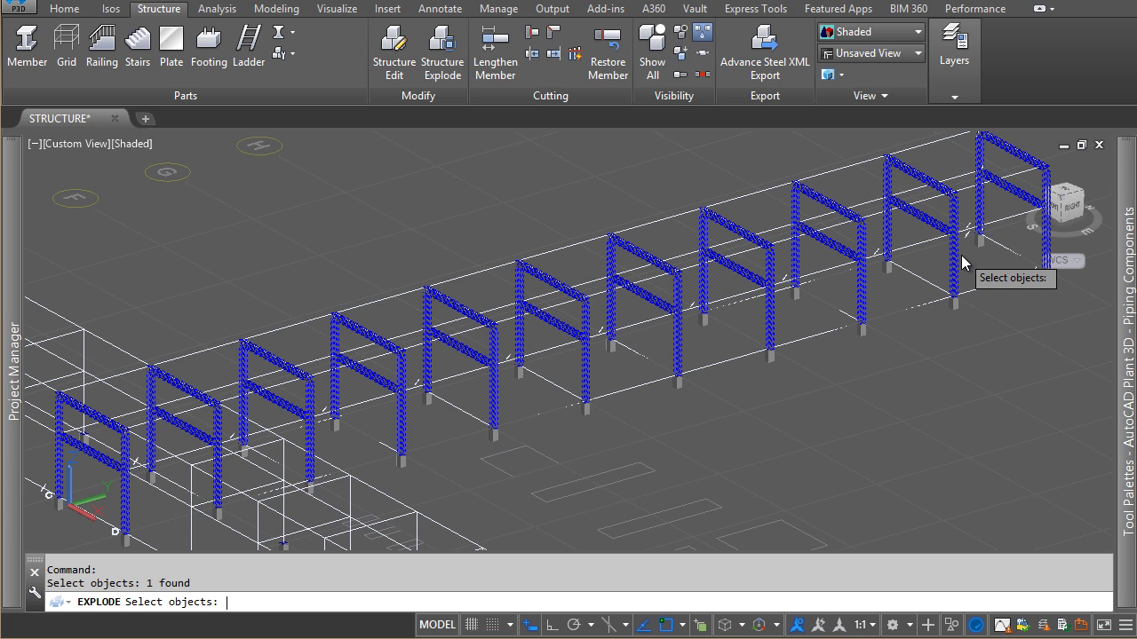
key(Return)
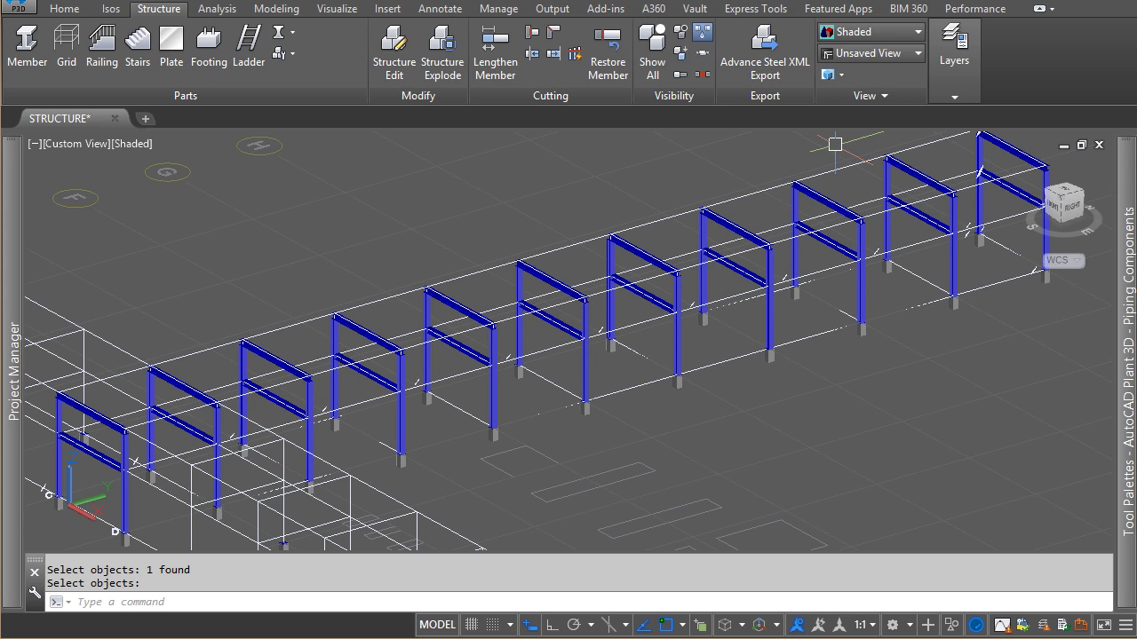
click(768, 326)
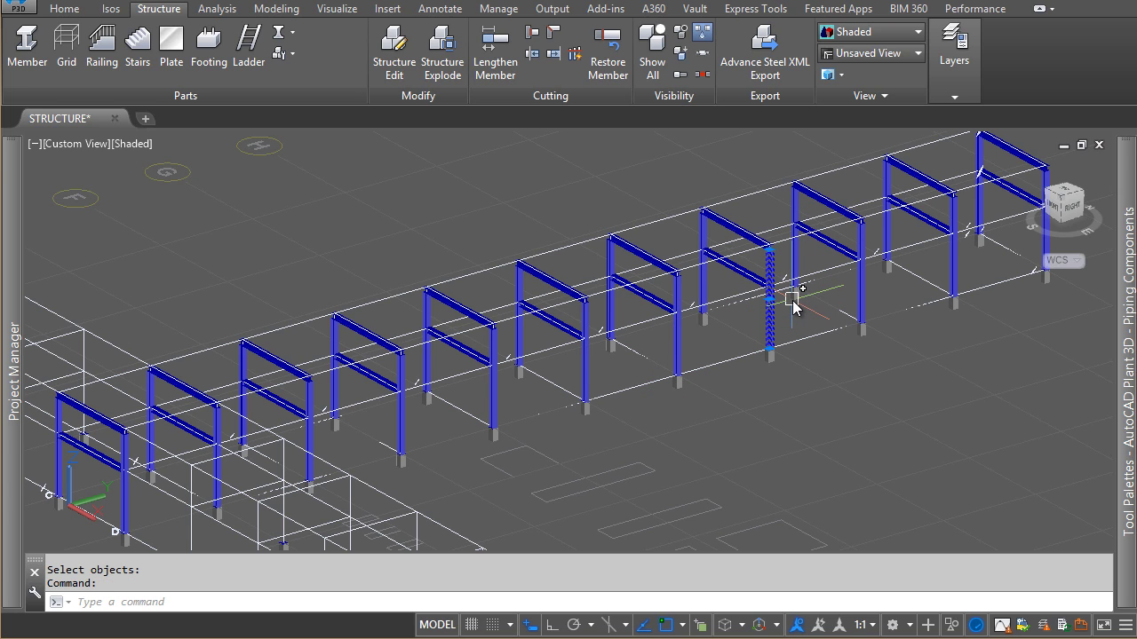
key(Escape)
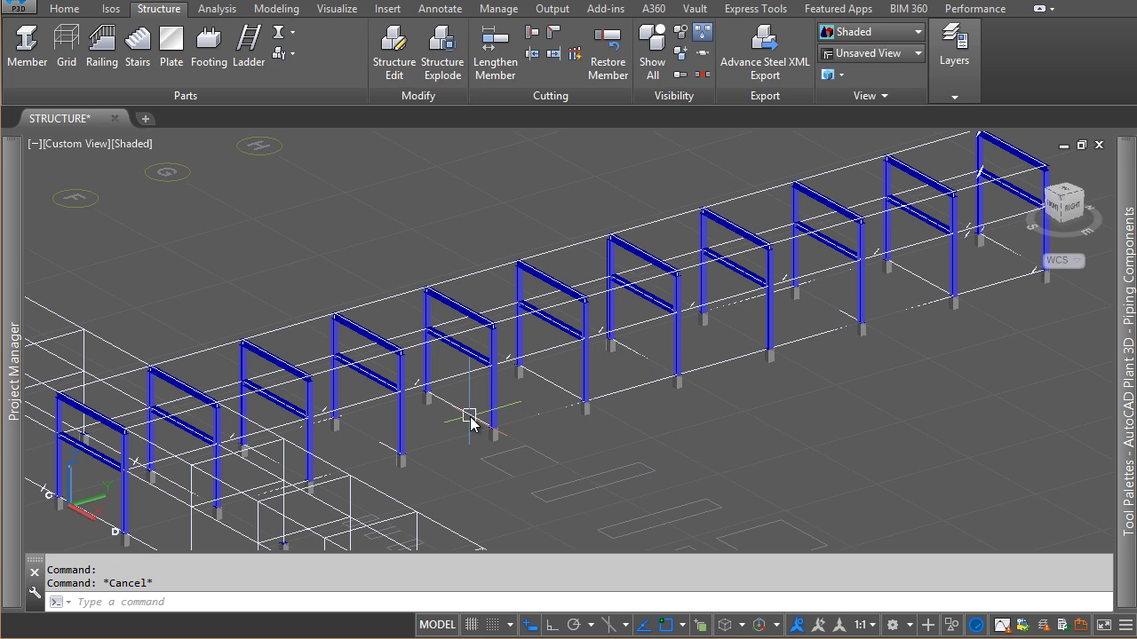
Pan and zoom the view to bring grid point A1 into view
middle_drag(471, 422, 762, 365)
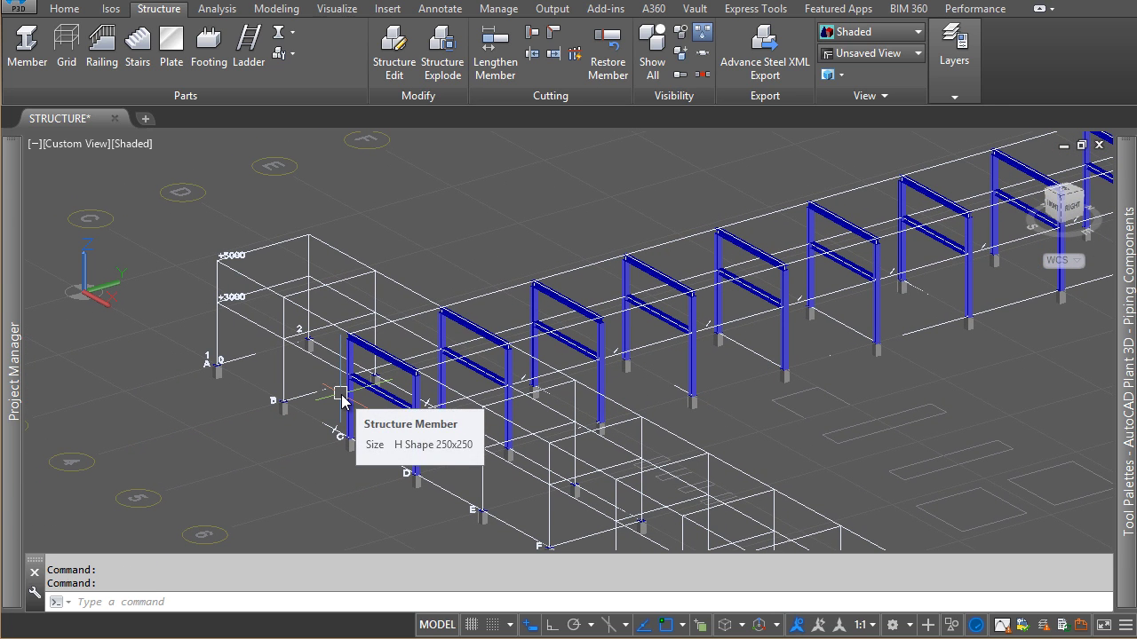
scroll(343, 402, up, 2)
middle_drag(343, 402, 415, 433)
scroll(188, 285, up, 1)
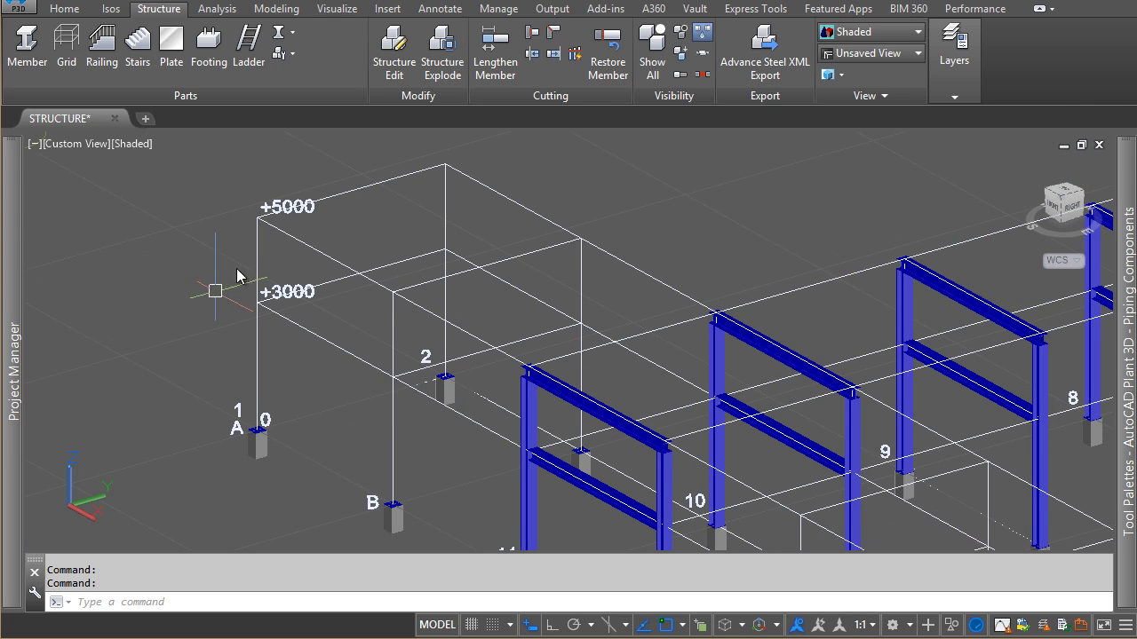
scroll(393, 349, down, 2)
scroll(503, 404, up, 2)
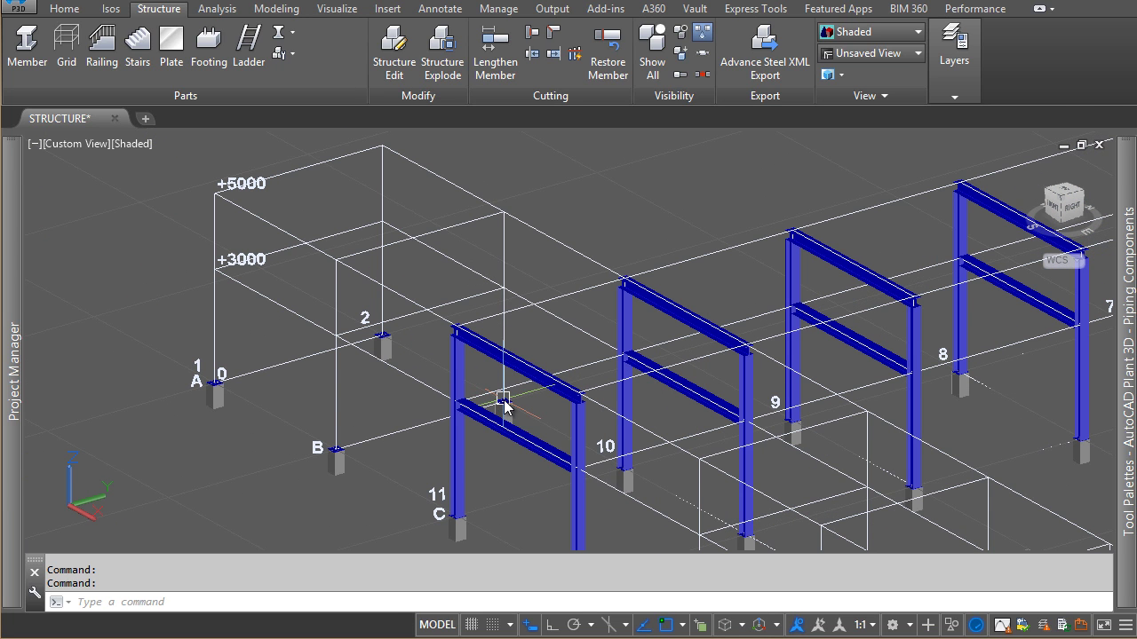
Place a steel Member column from the A1 footing top up to the +5000 level
click(27, 61)
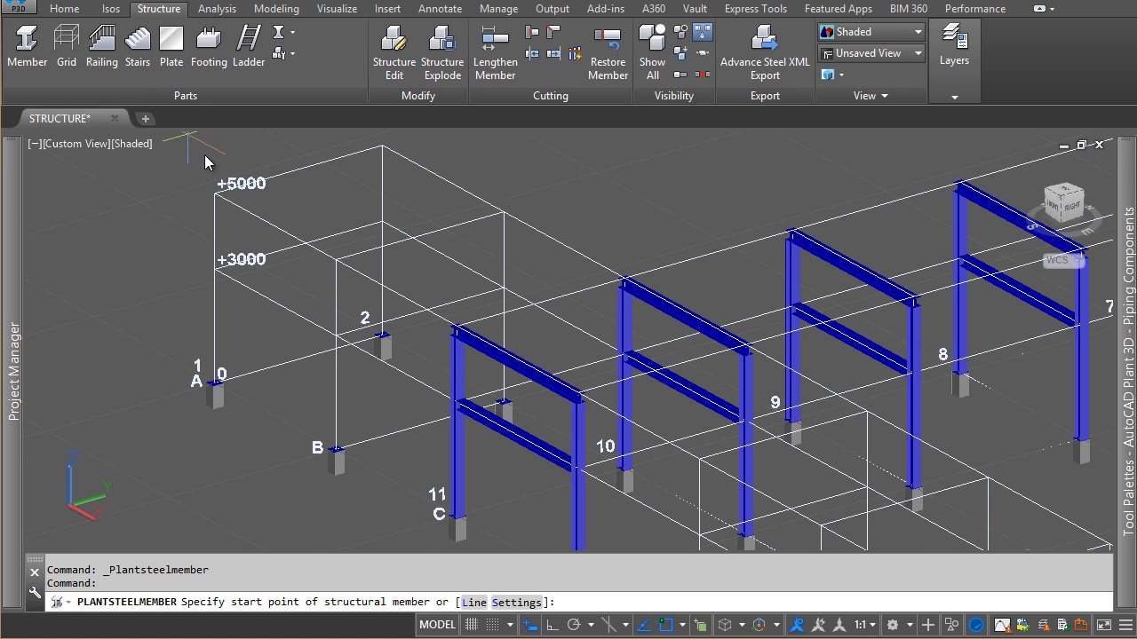
scroll(320, 432, up, 2)
scroll(306, 506, up, 2)
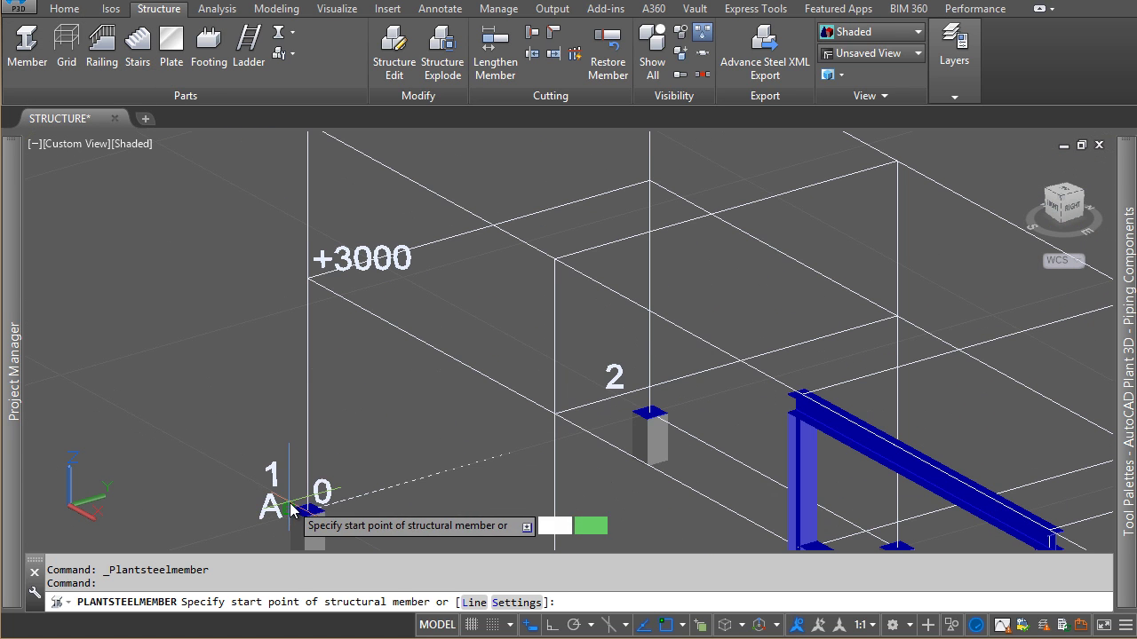
shift+right_click(354, 417)
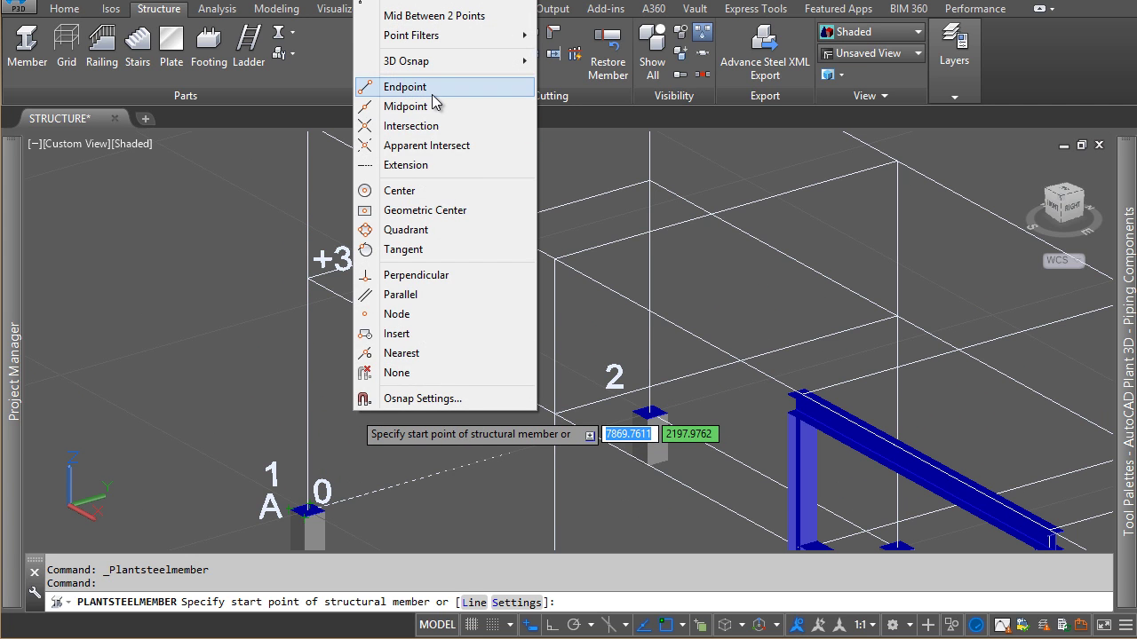
click(391, 84)
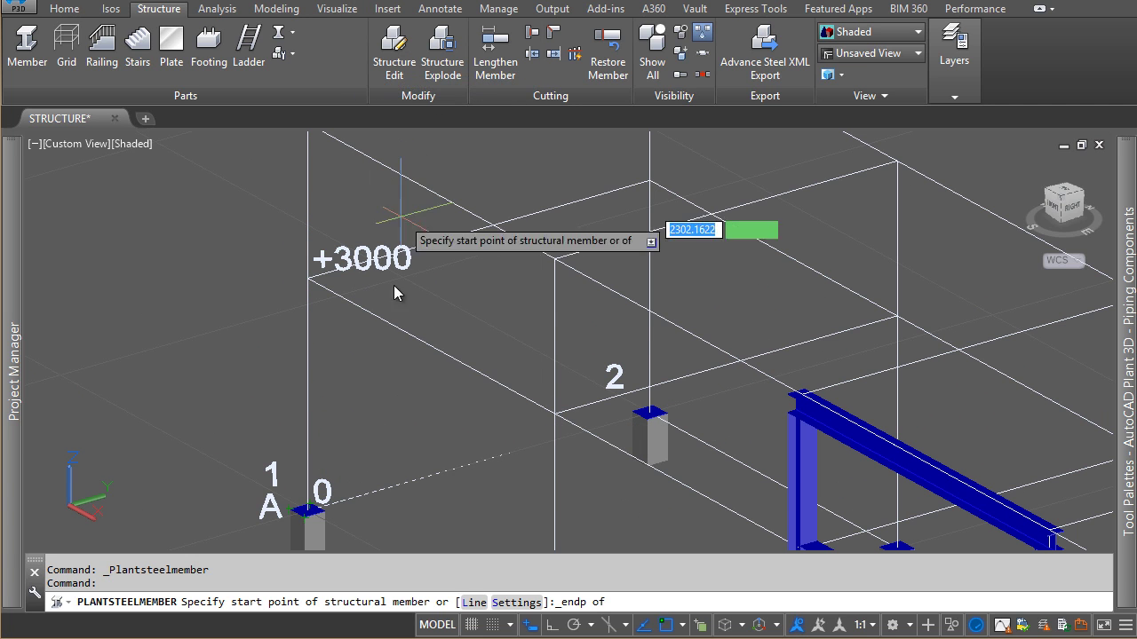
click(302, 515)
scroll(315, 498, down, 2)
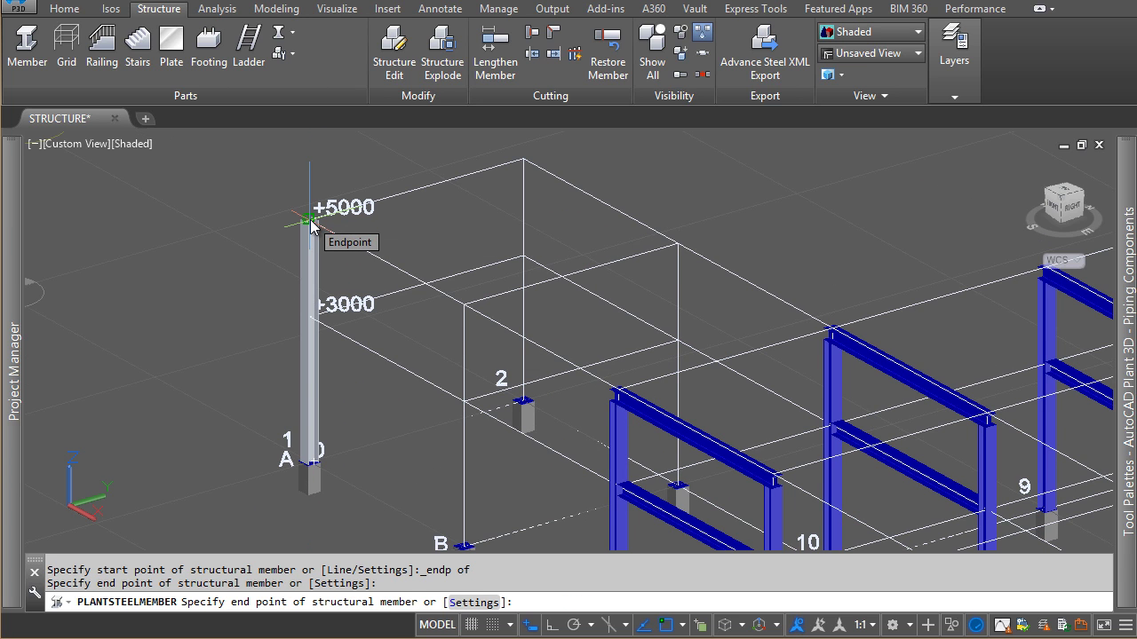
click(311, 227)
key(Escape)
click(310, 300)
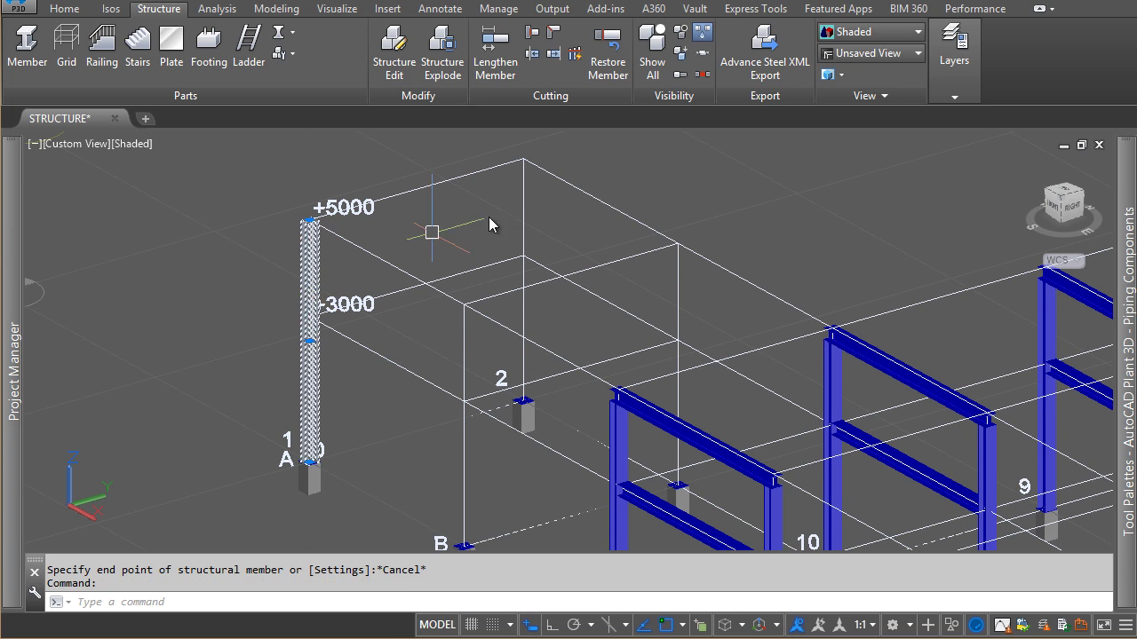
Move the new column onto the structure layer
click(955, 96)
click(1016, 182)
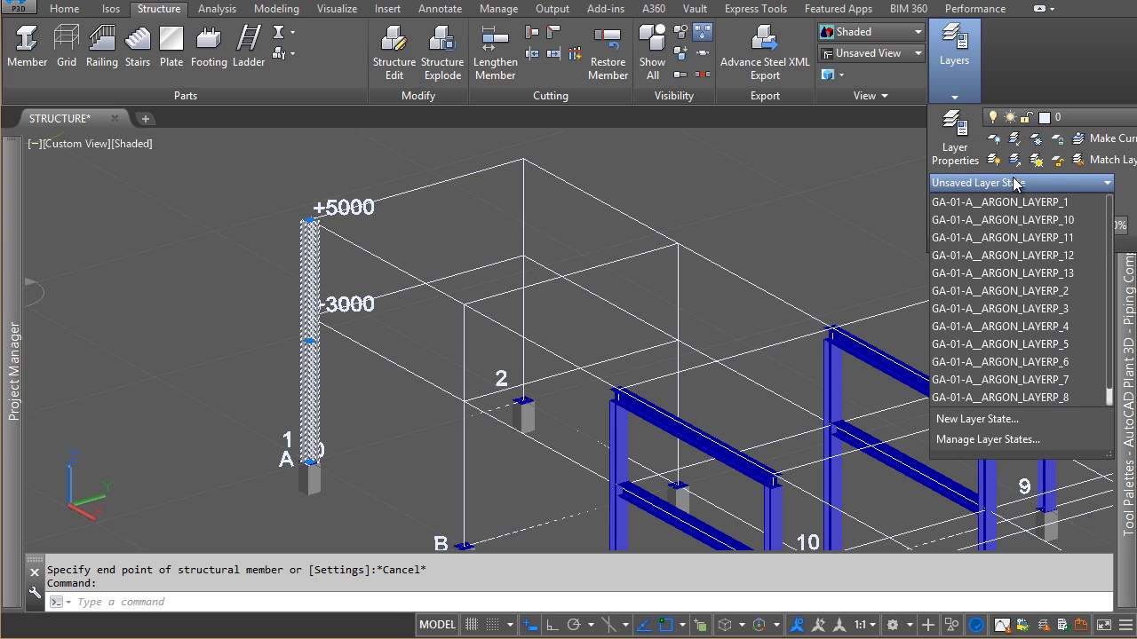
click(1017, 190)
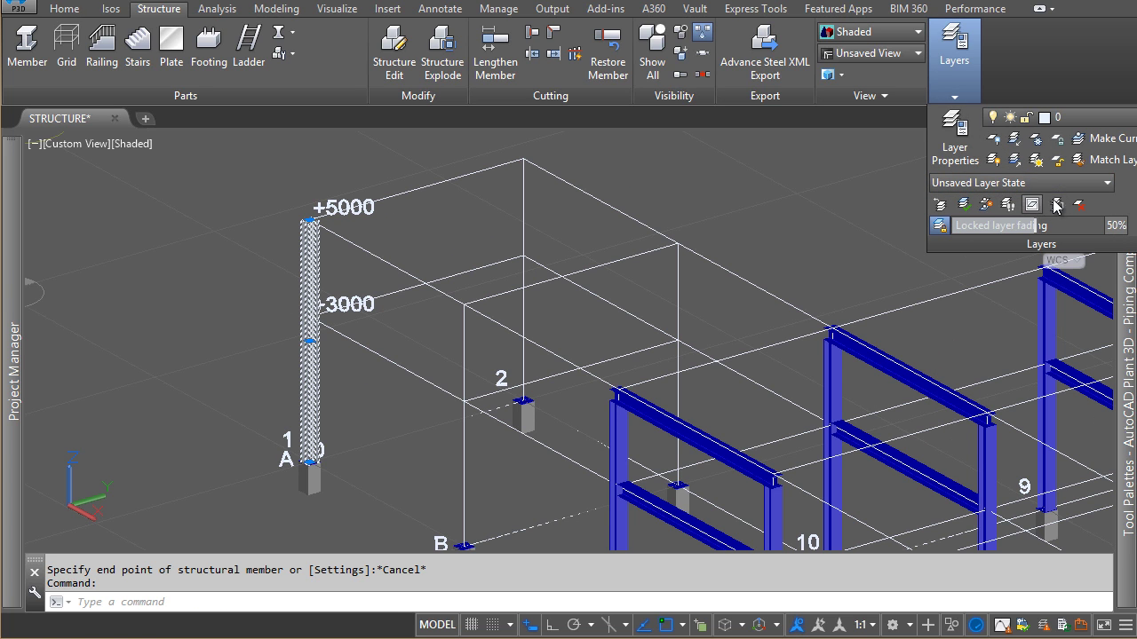
click(1077, 117)
click(1078, 330)
key(Escape)
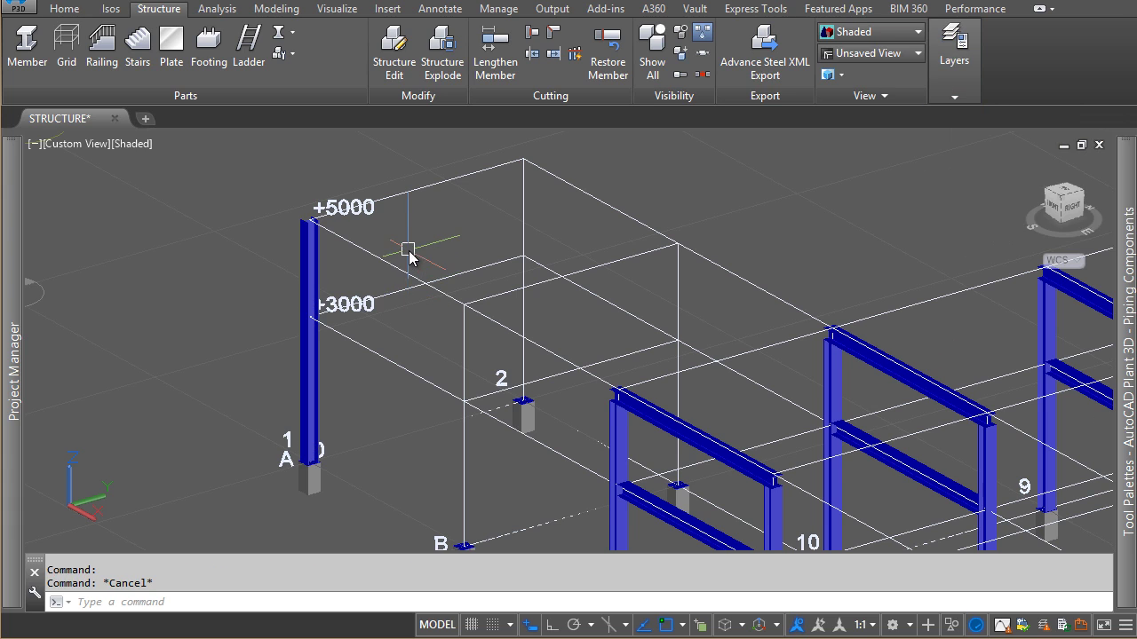
Make structure the current layer for new members
click(977, 95)
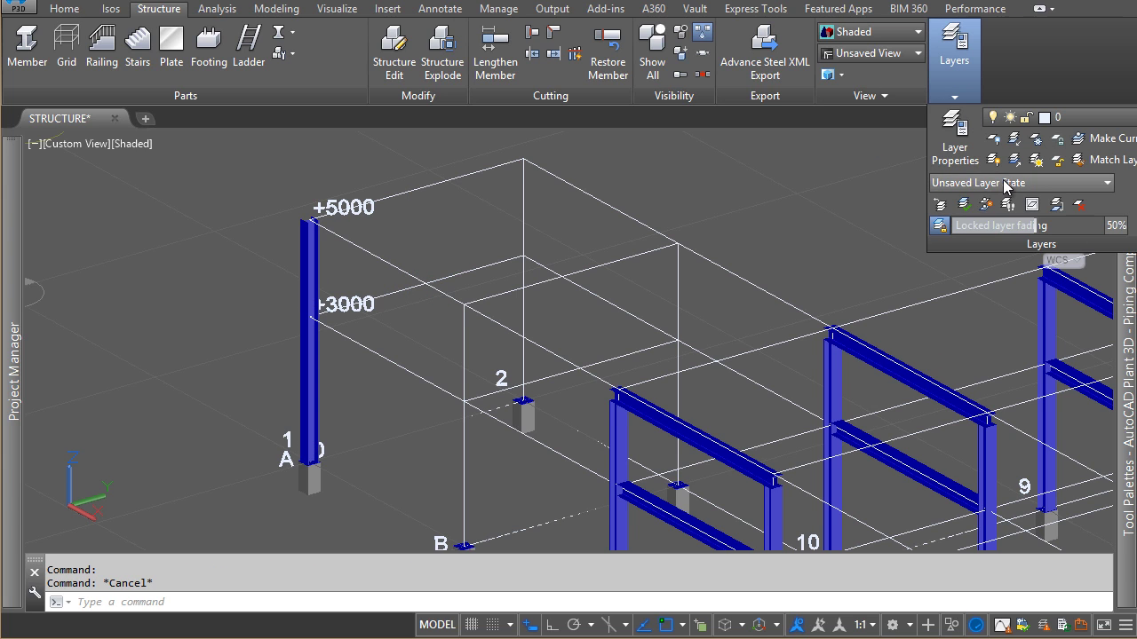
click(1044, 118)
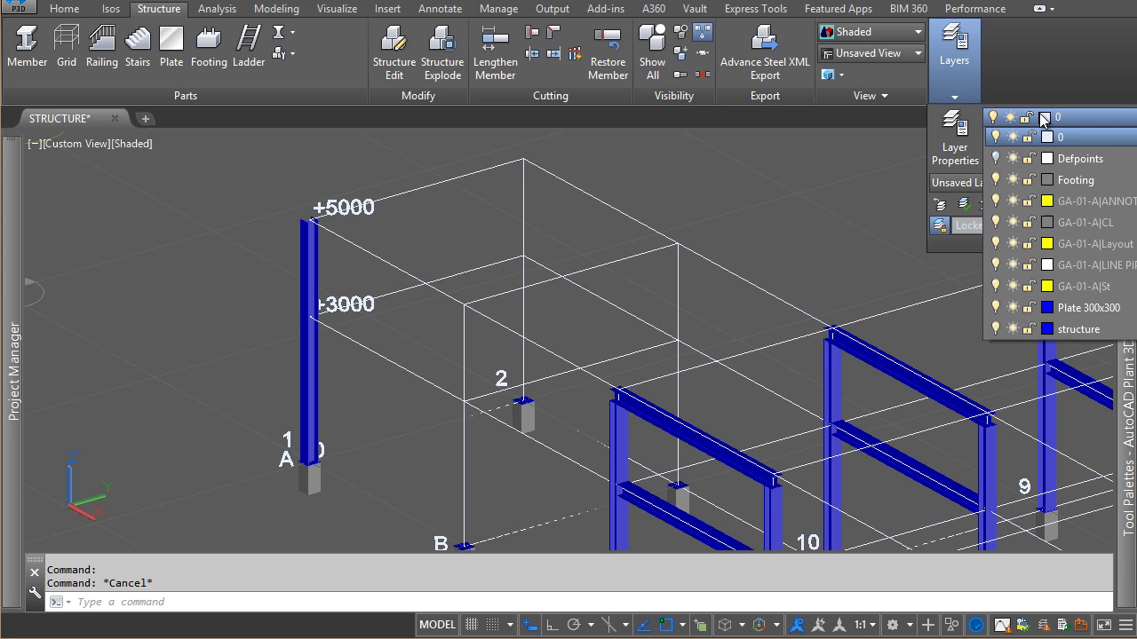
click(1078, 334)
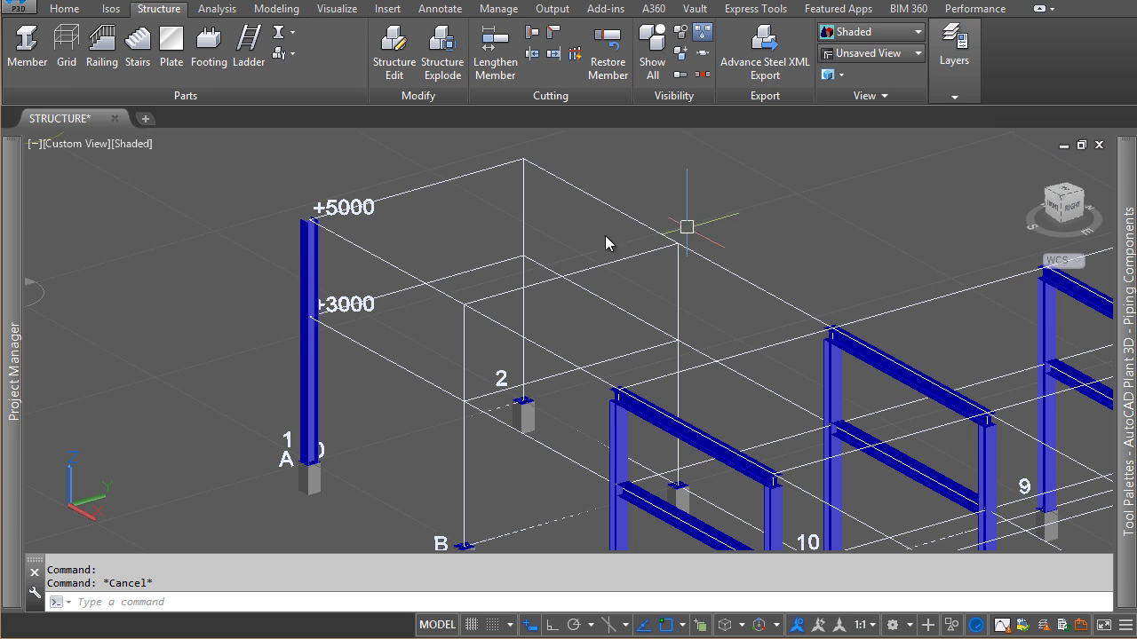
key(Escape)
click(51, 59)
With Ortho on, place a column from the grid 2 footing top up to +5000
scroll(537, 398, up, 5)
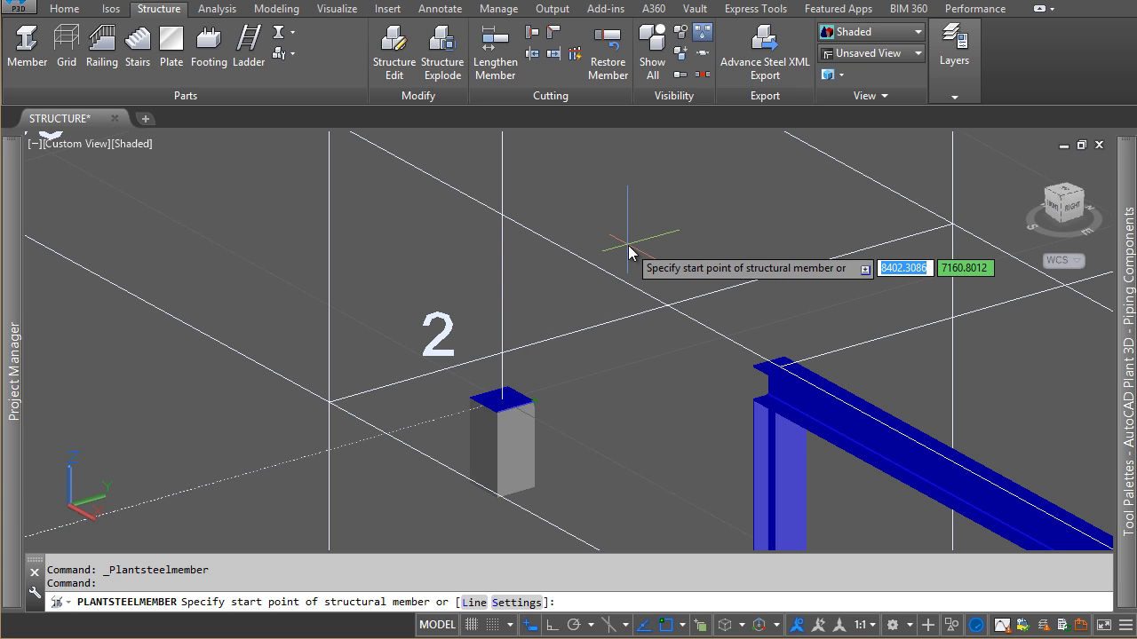
key(F8)
shift+right_click(597, 461)
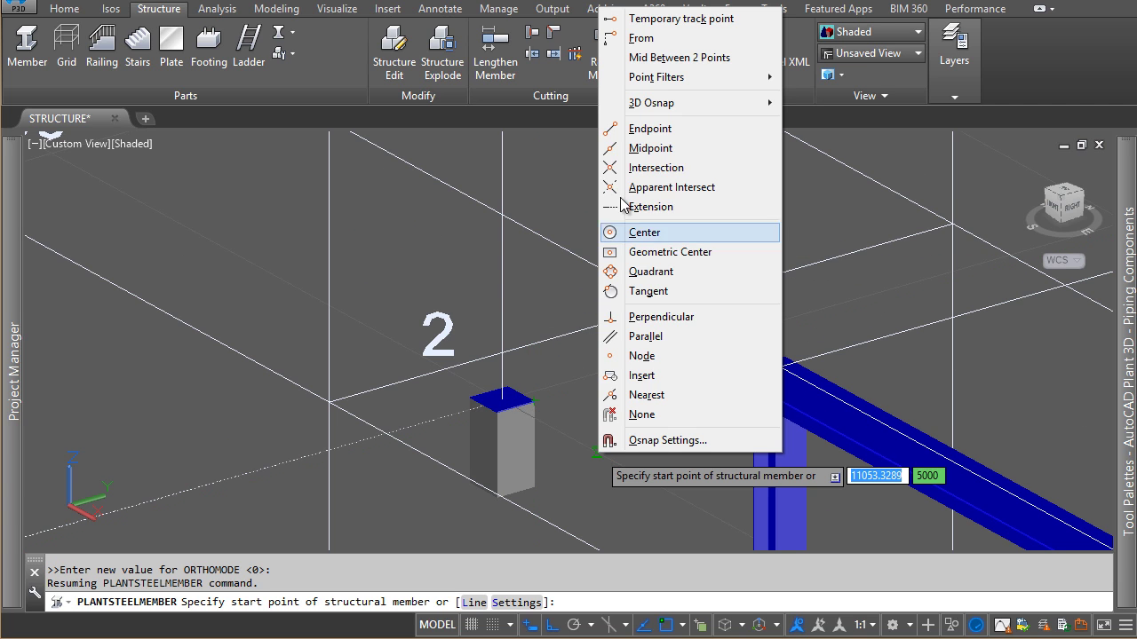
click(656, 131)
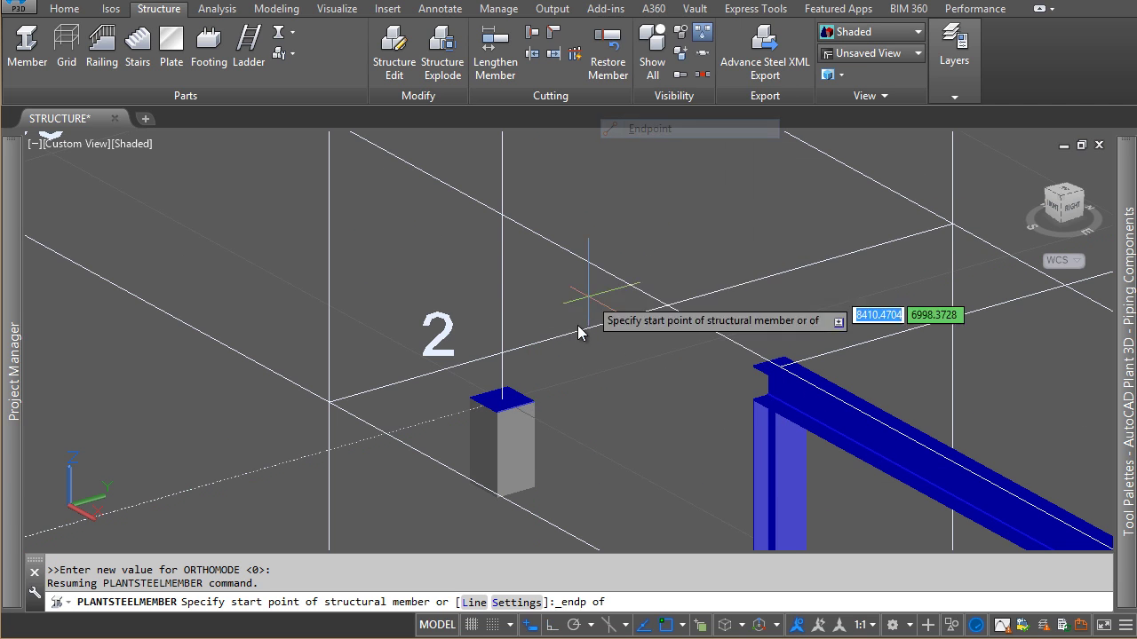
click(513, 401)
scroll(513, 402, down, 2)
scroll(512, 401, down, 3)
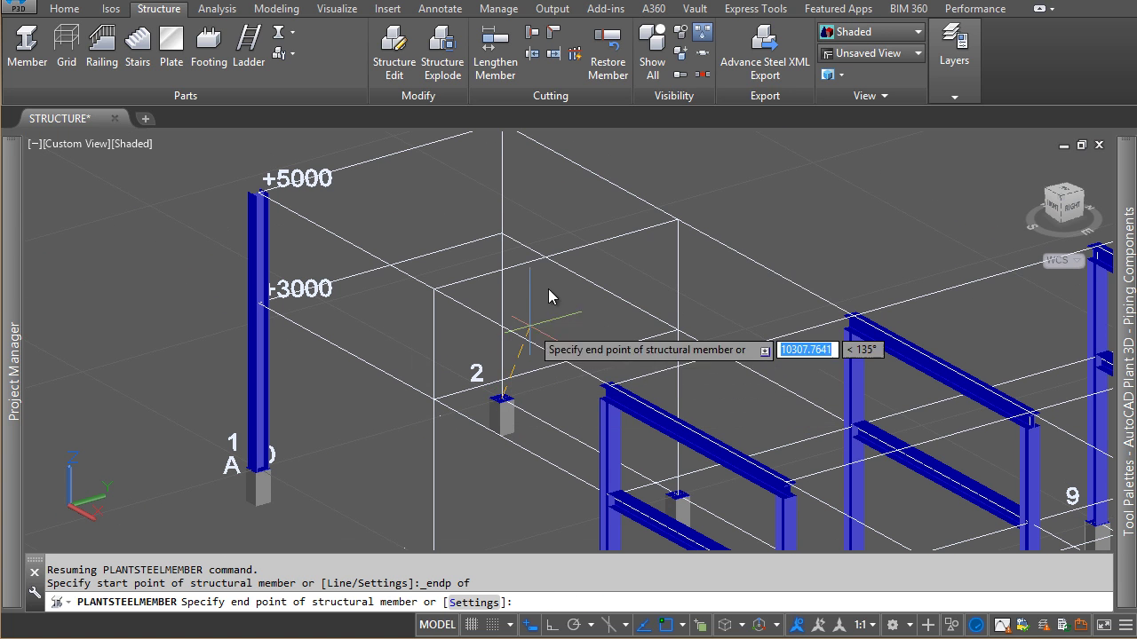
middle_drag(524, 233, 550, 299)
click(541, 229)
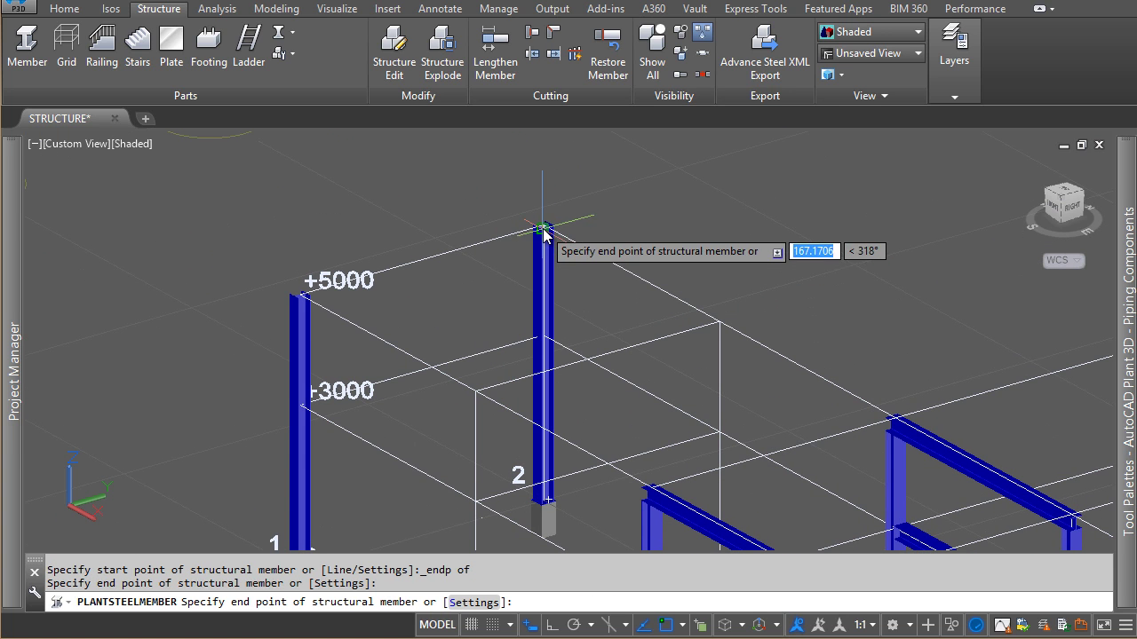
right_click(589, 227)
click(626, 236)
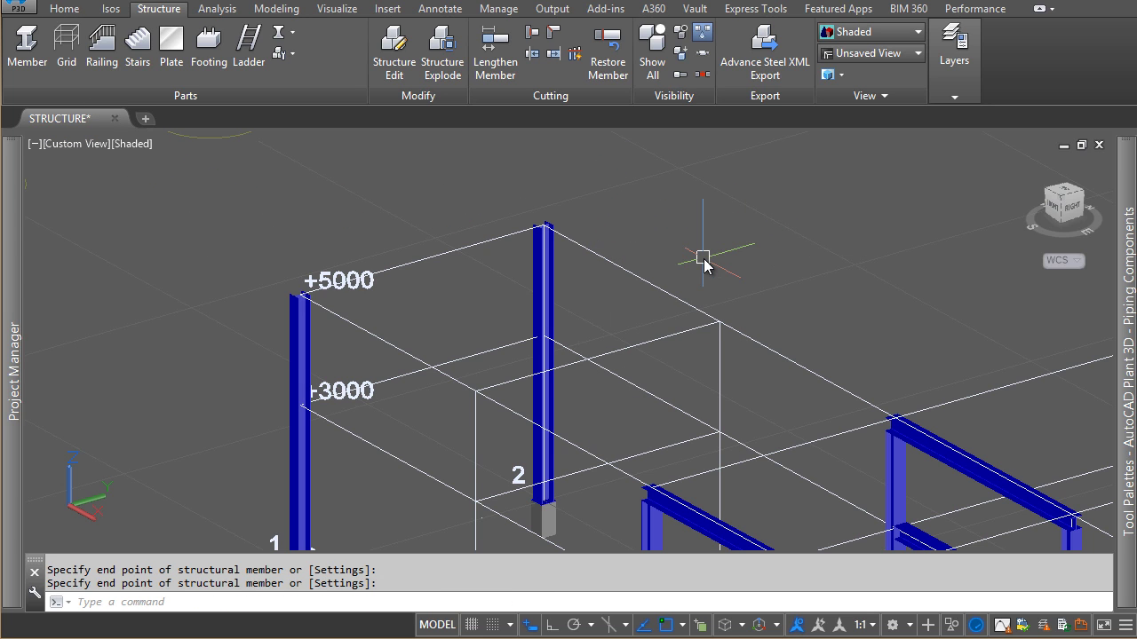
key(Return)
Add a beam between the two columns at the +3000 level, snapping to endpoints
scroll(342, 284, up, 1)
scroll(330, 275, up, 1)
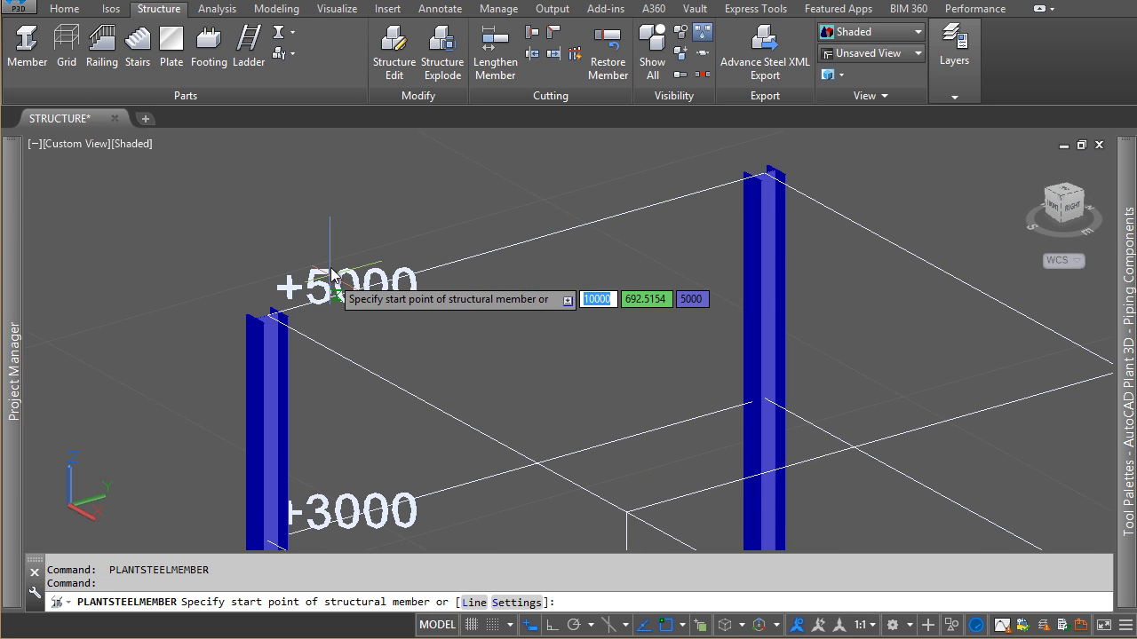
scroll(376, 362, down, 2)
scroll(324, 524, up, 1)
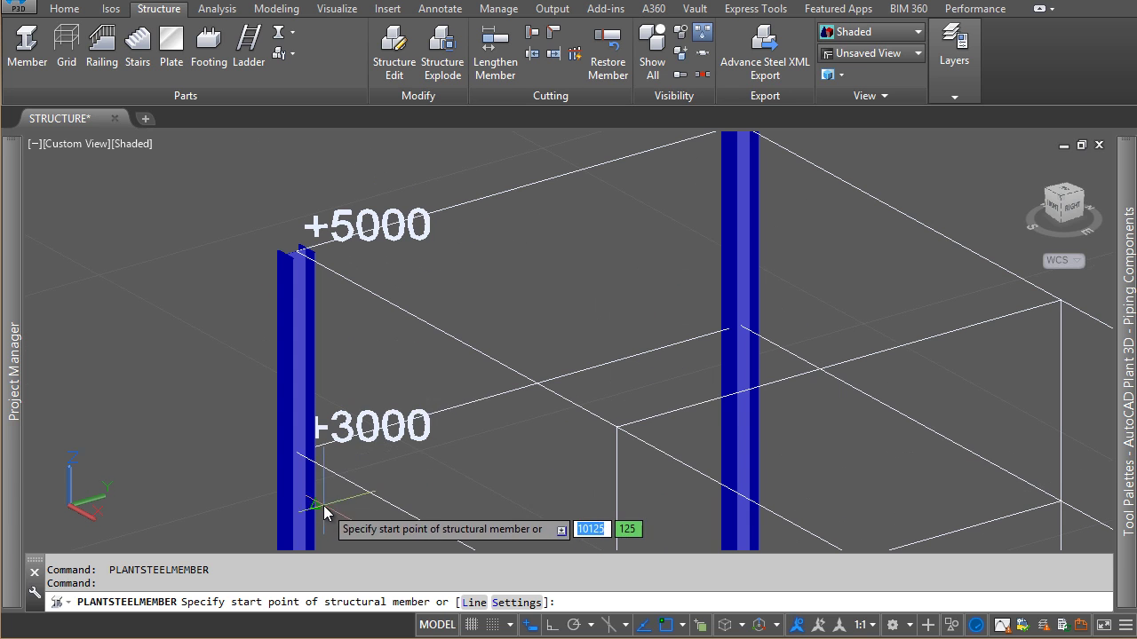
shift+right_click(376, 338)
click(470, 56)
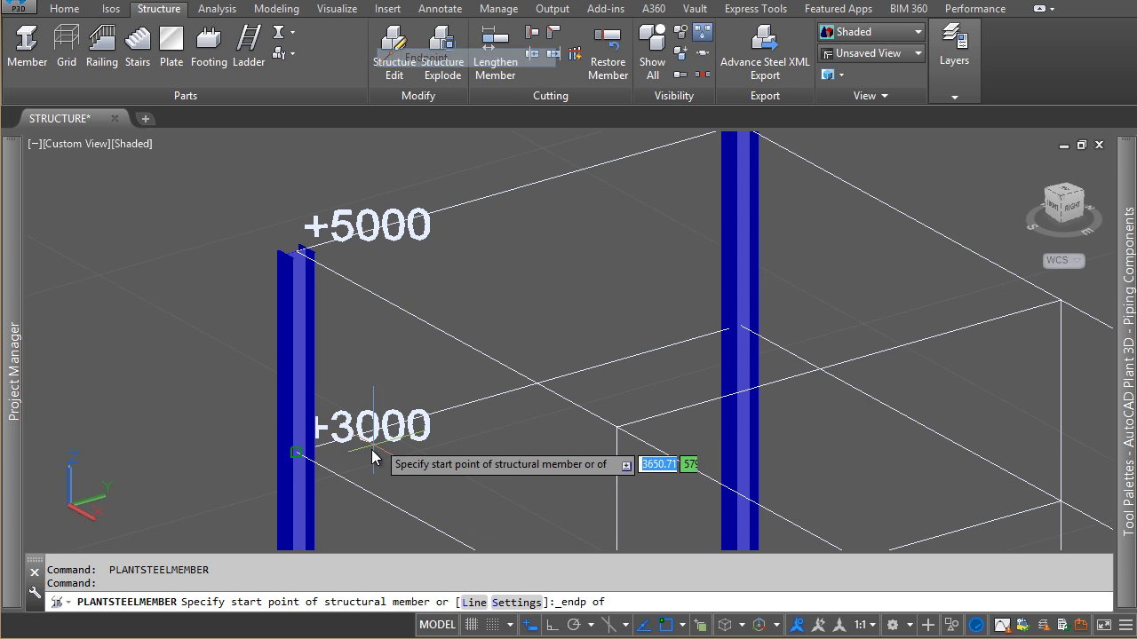
click(304, 454)
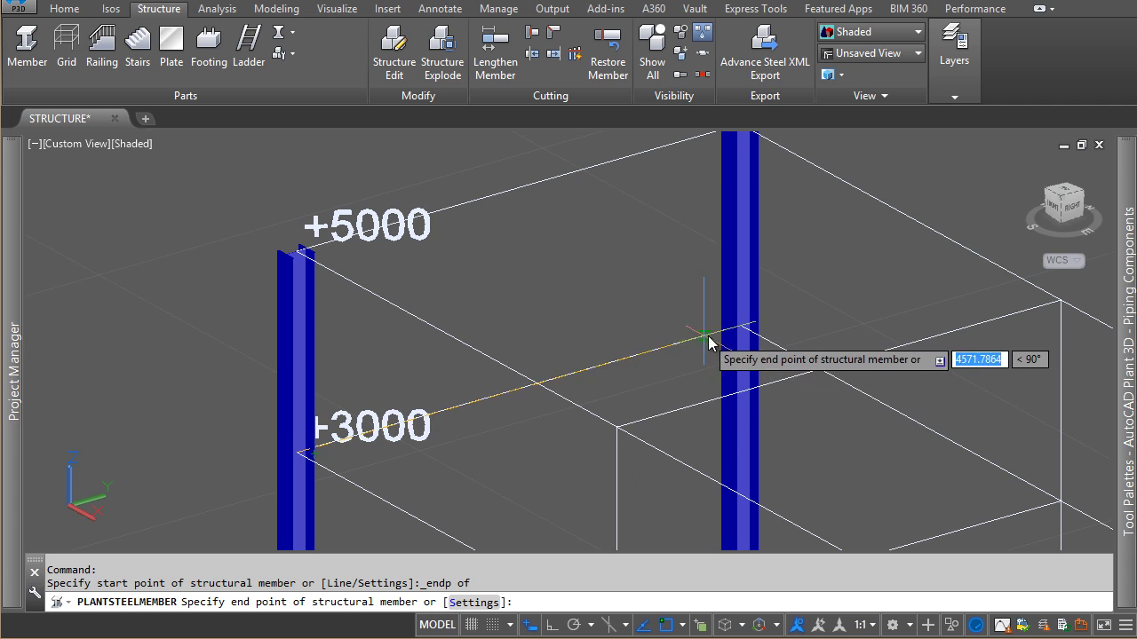
click(708, 342)
key(Escape)
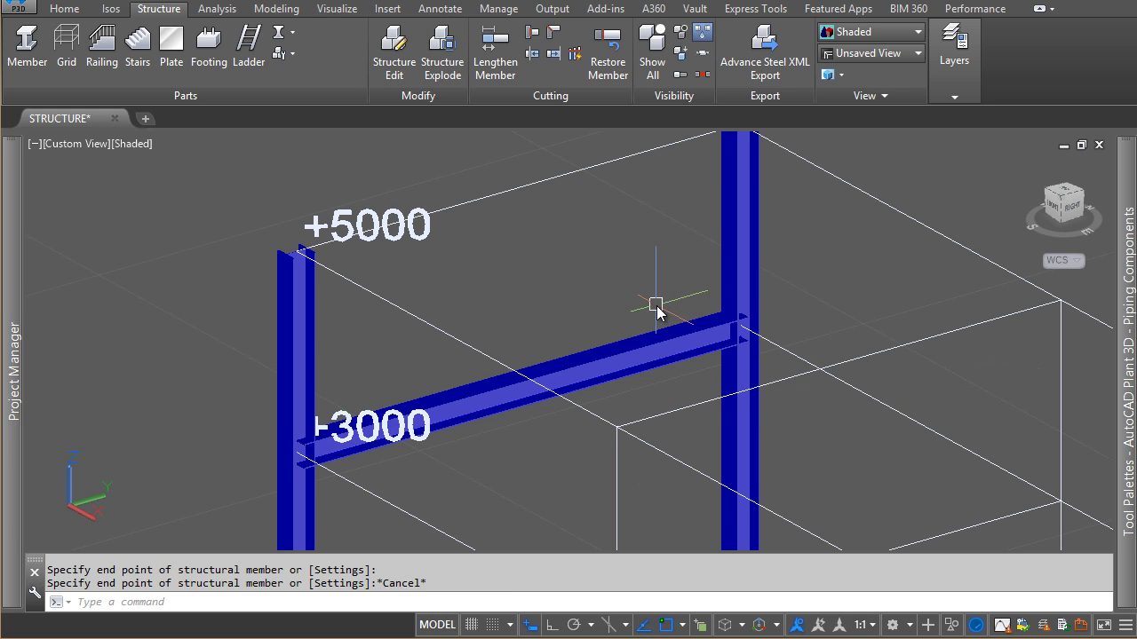
Add the top beam spanning both column tops at the +5000 level
right_click(528, 281)
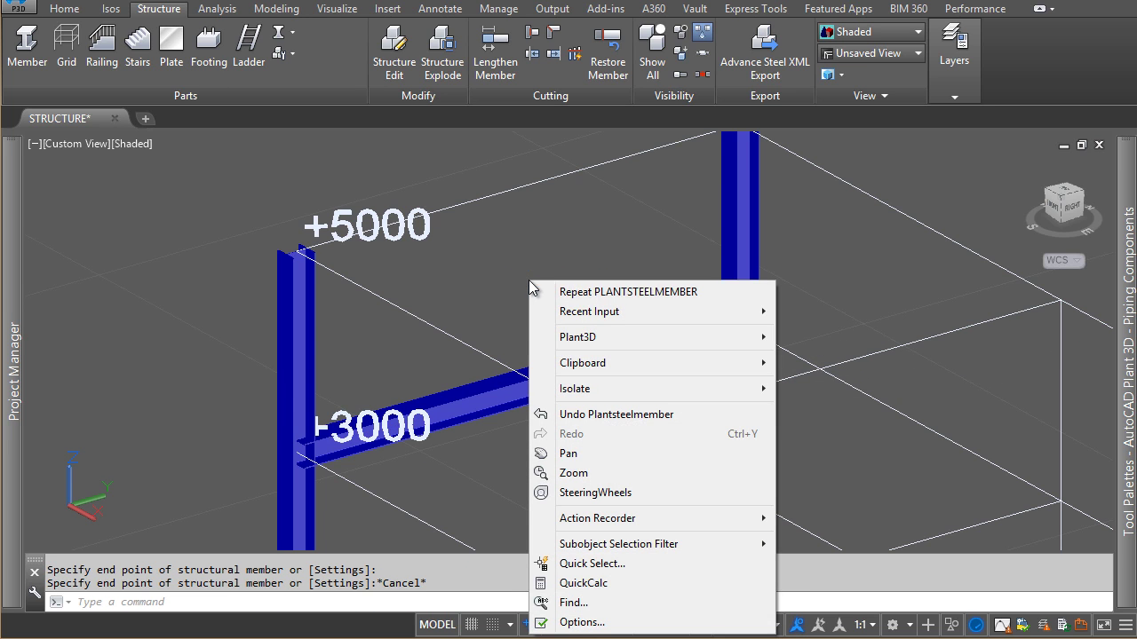
click(586, 300)
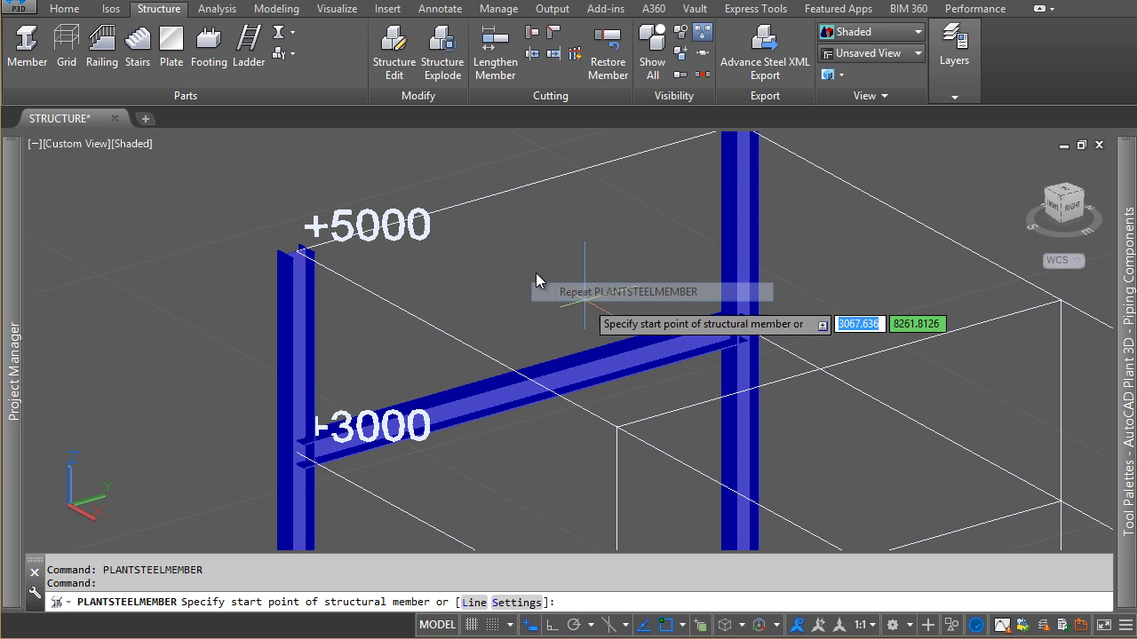
shift+right_click(293, 256)
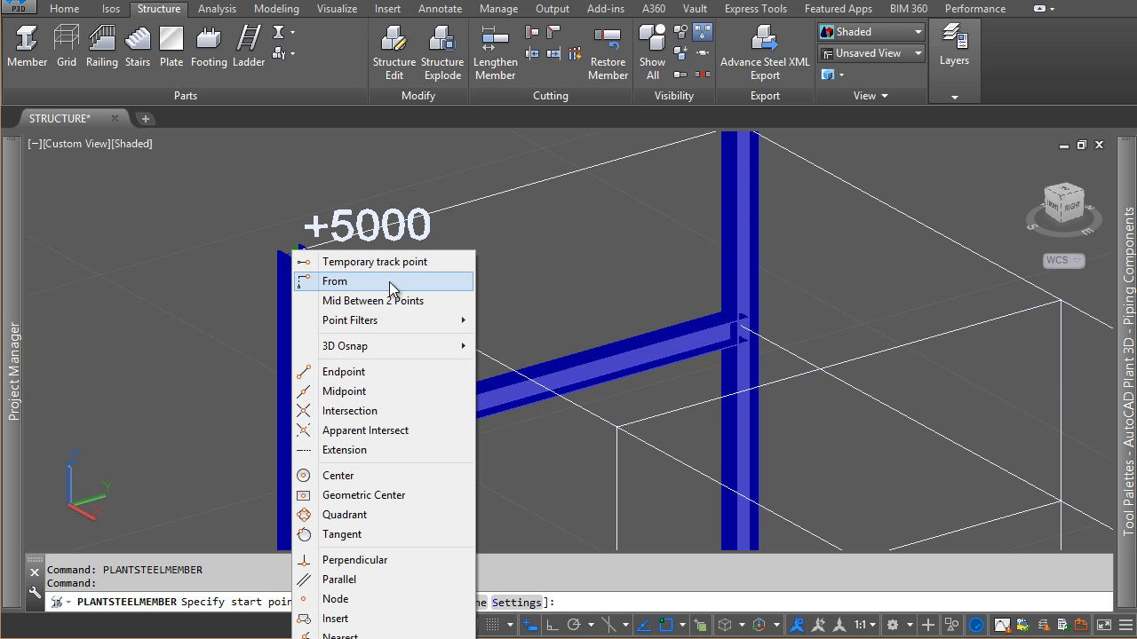
click(350, 372)
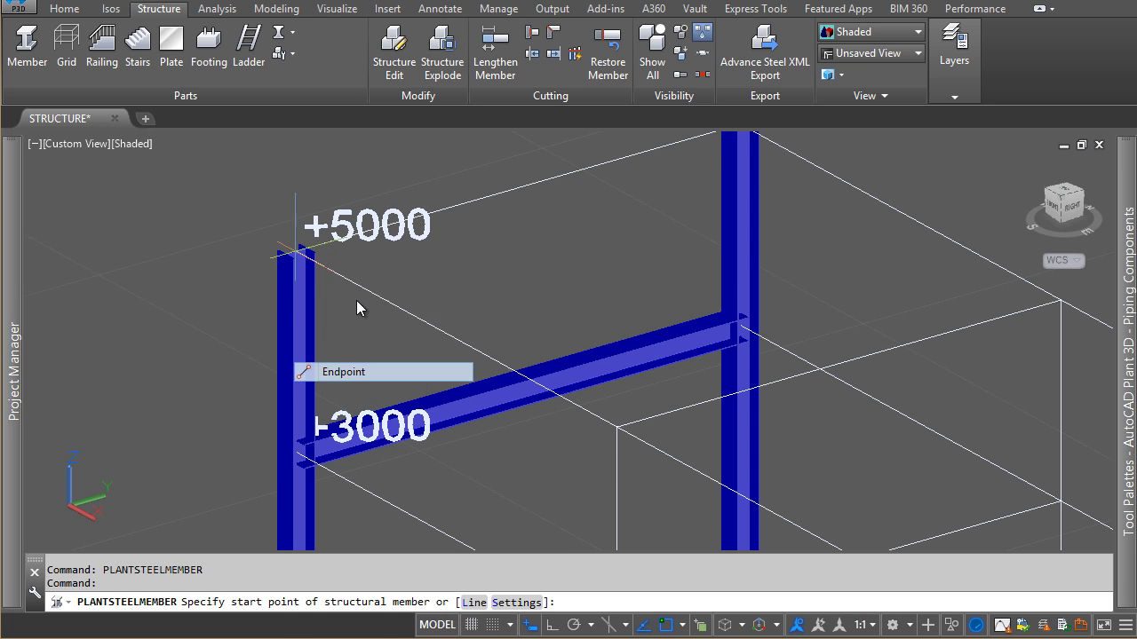
click(321, 260)
key(Escape)
key(Return)
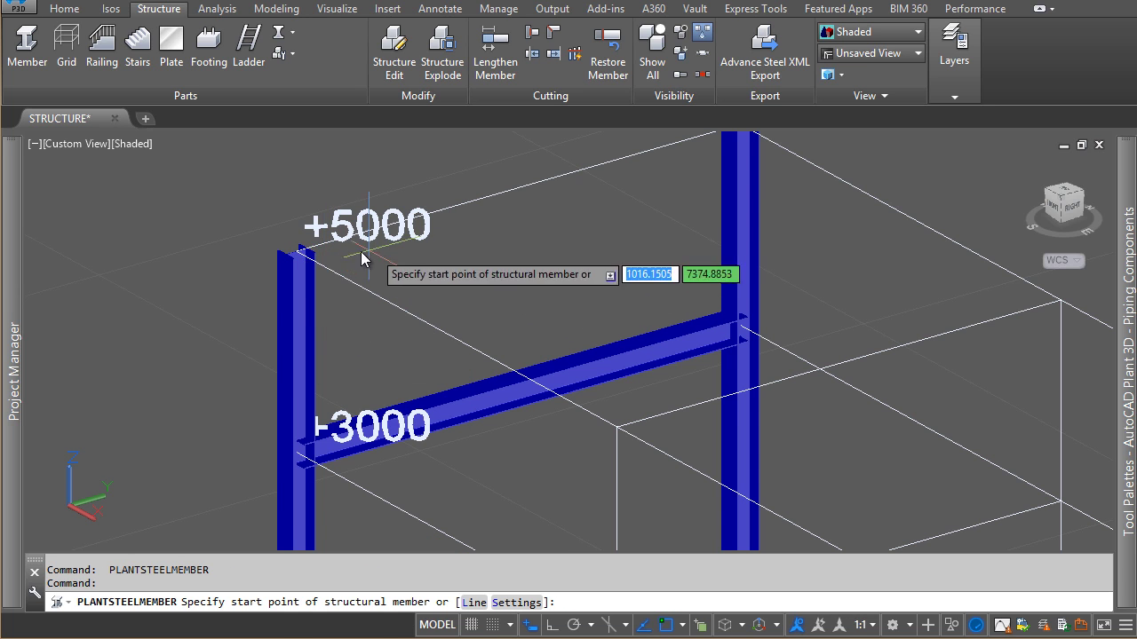
scroll(307, 258, up, 3)
shift+right_click(305, 258)
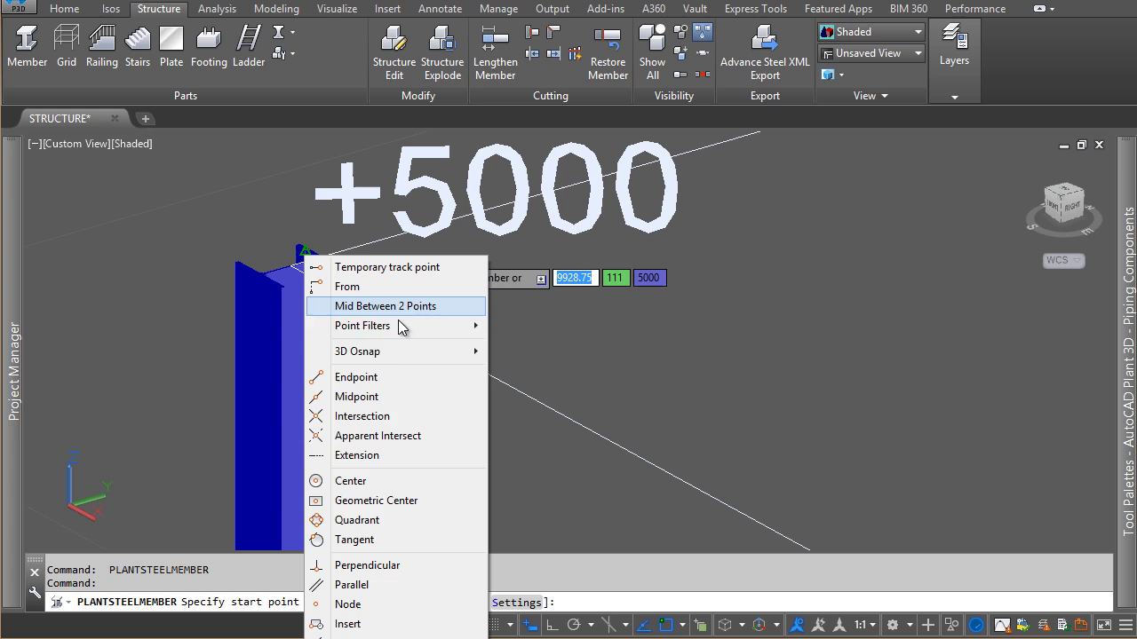
click(388, 378)
click(294, 273)
scroll(294, 272, down, 3)
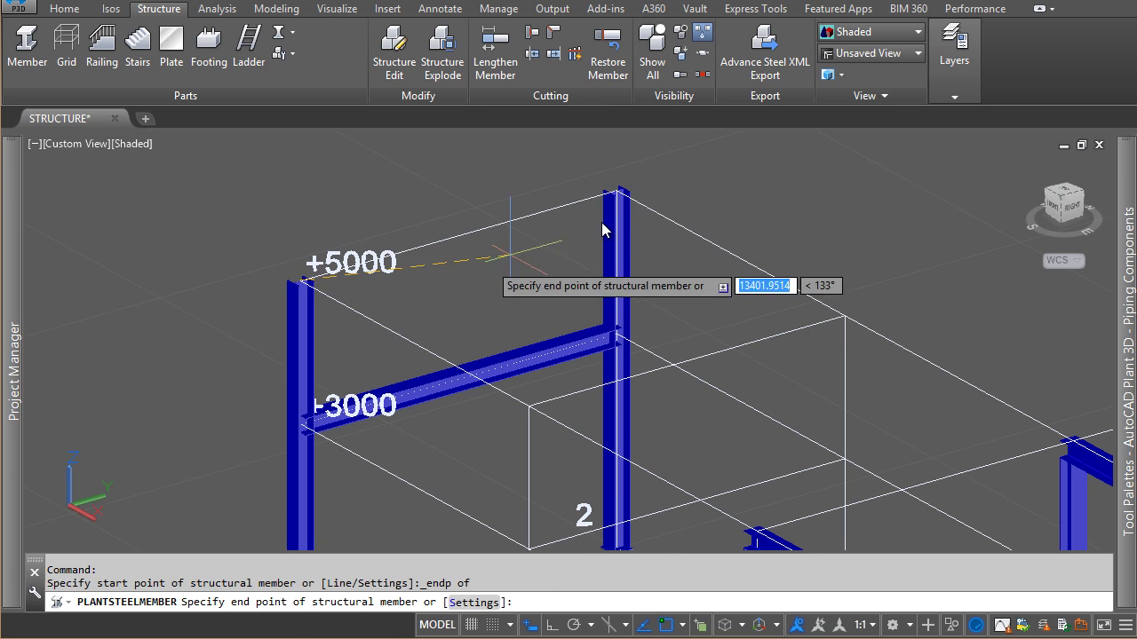
shift+right_click(591, 165)
click(659, 283)
scroll(613, 218, up, 4)
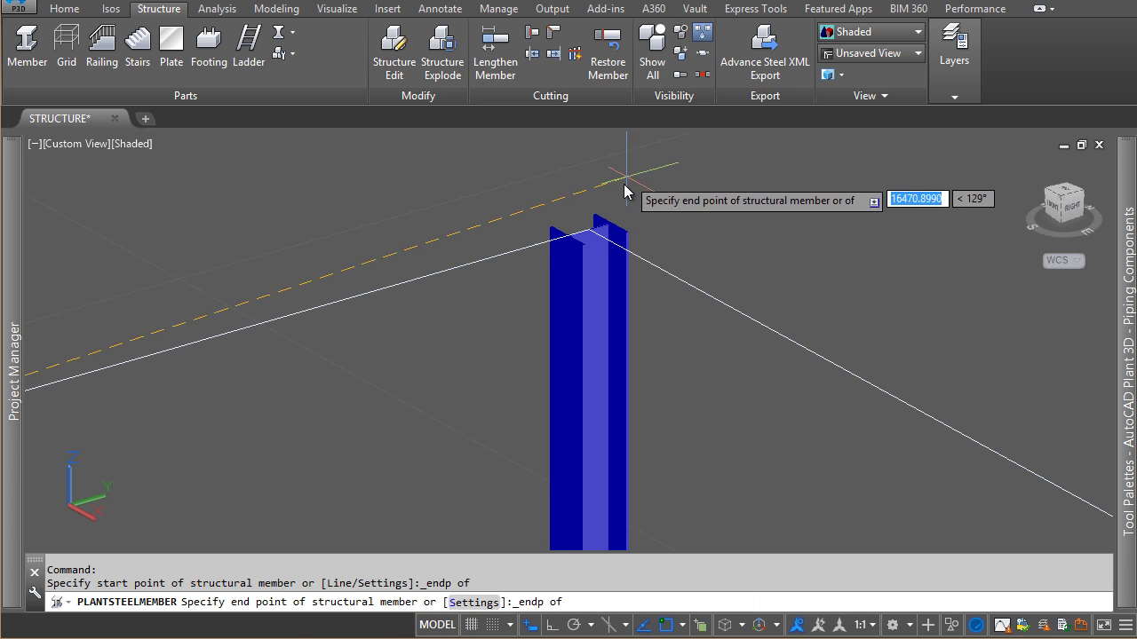
click(583, 238)
key(Escape)
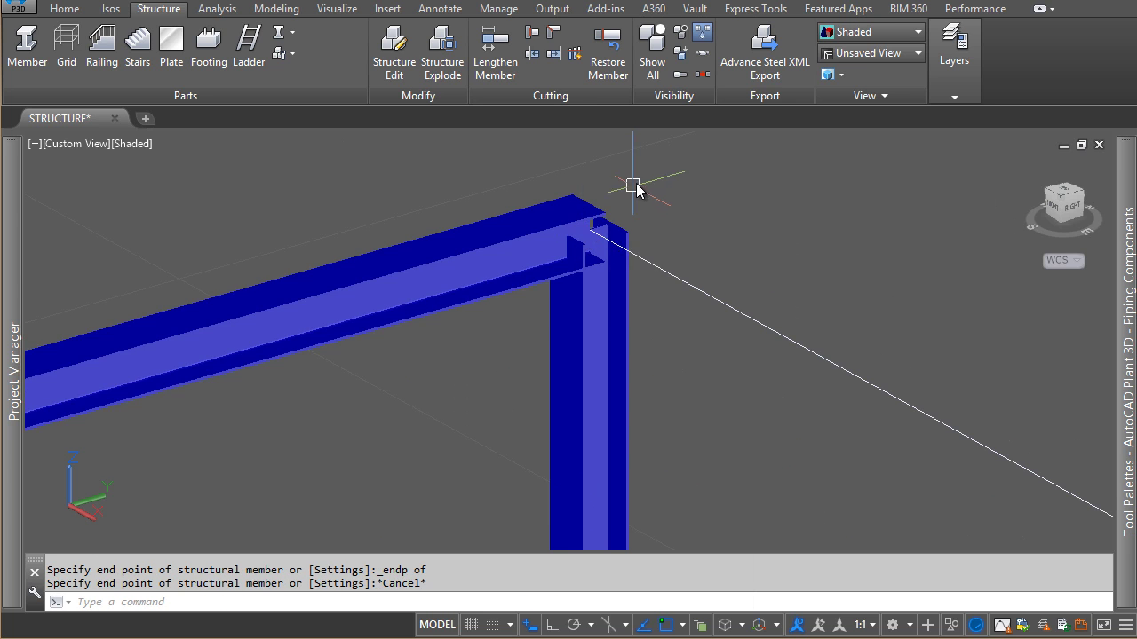
scroll(578, 287, down, 3)
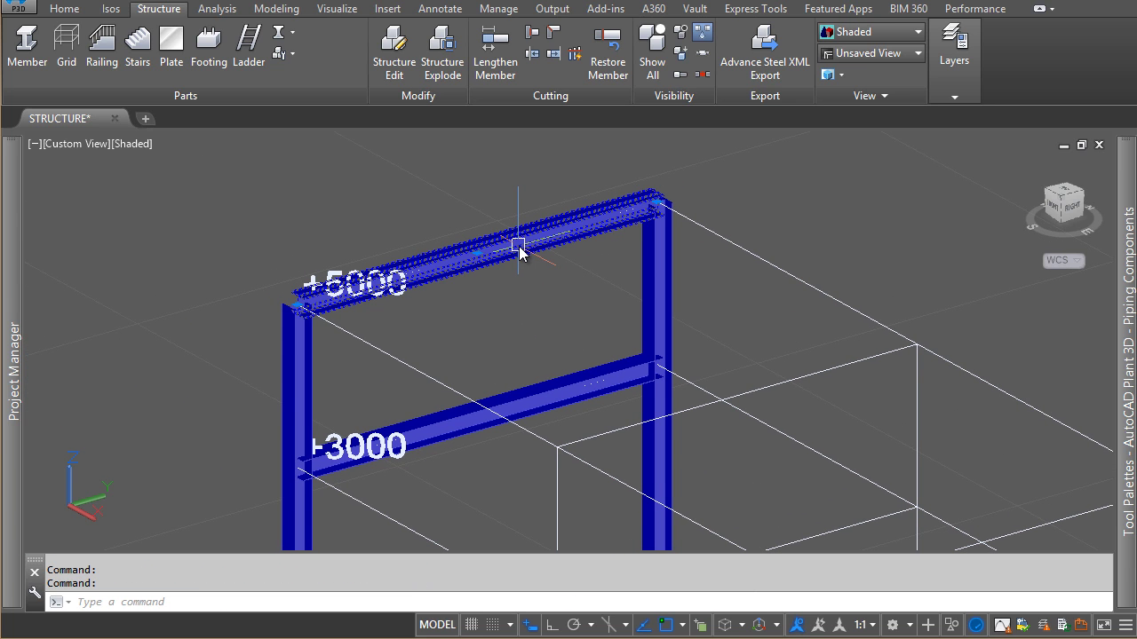
Change the frame members to H Shape 250x250 sections through Edit Member
right_click(518, 246)
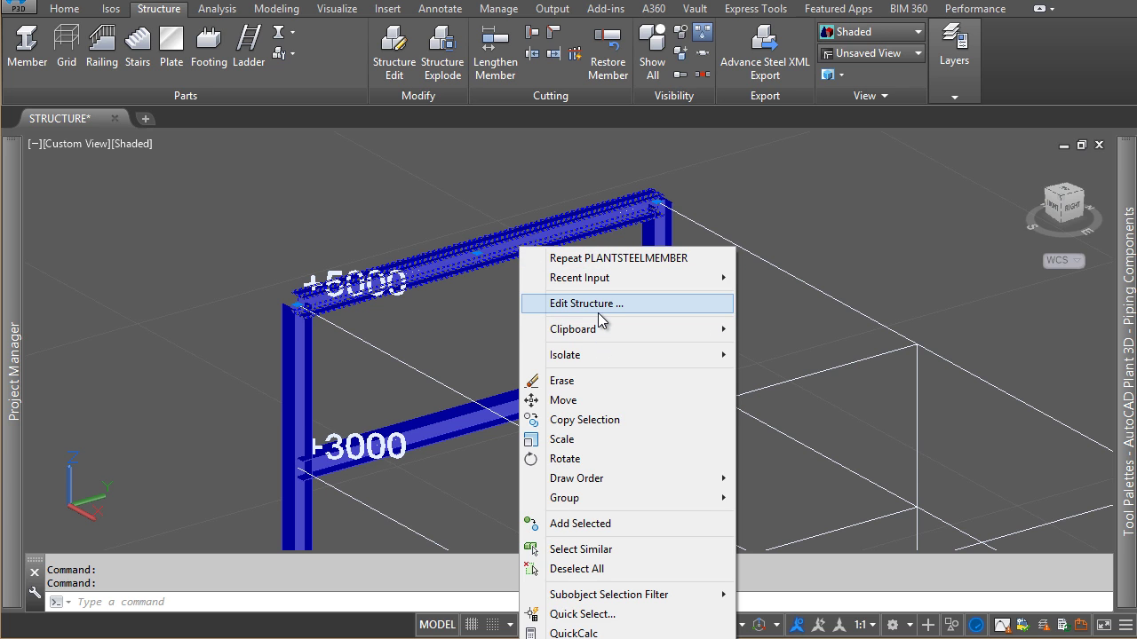
click(598, 312)
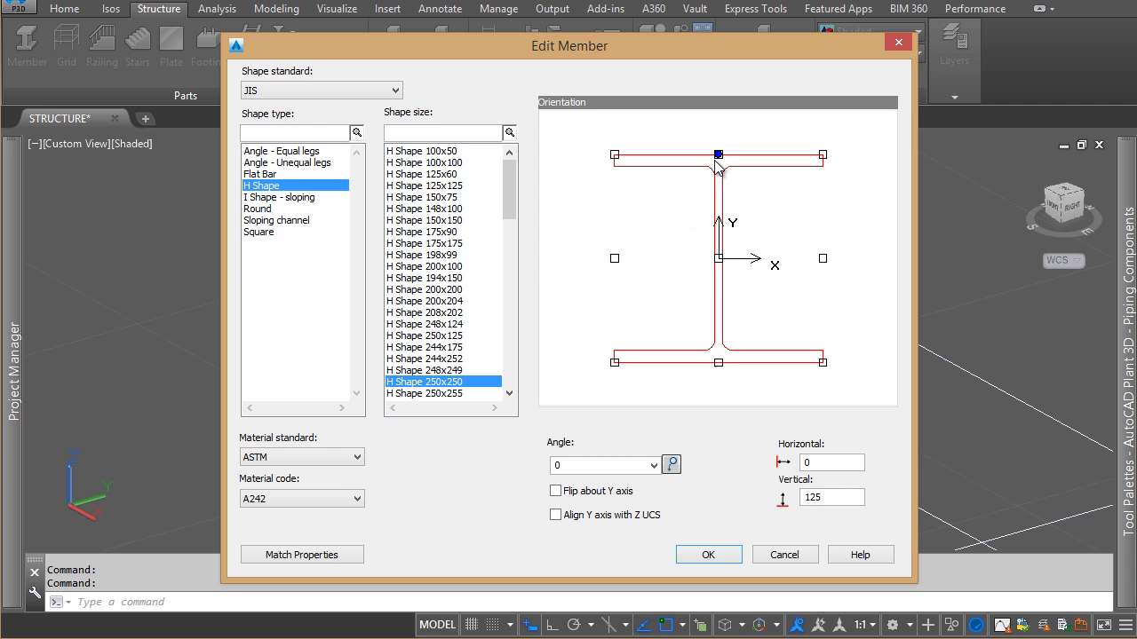
click(699, 560)
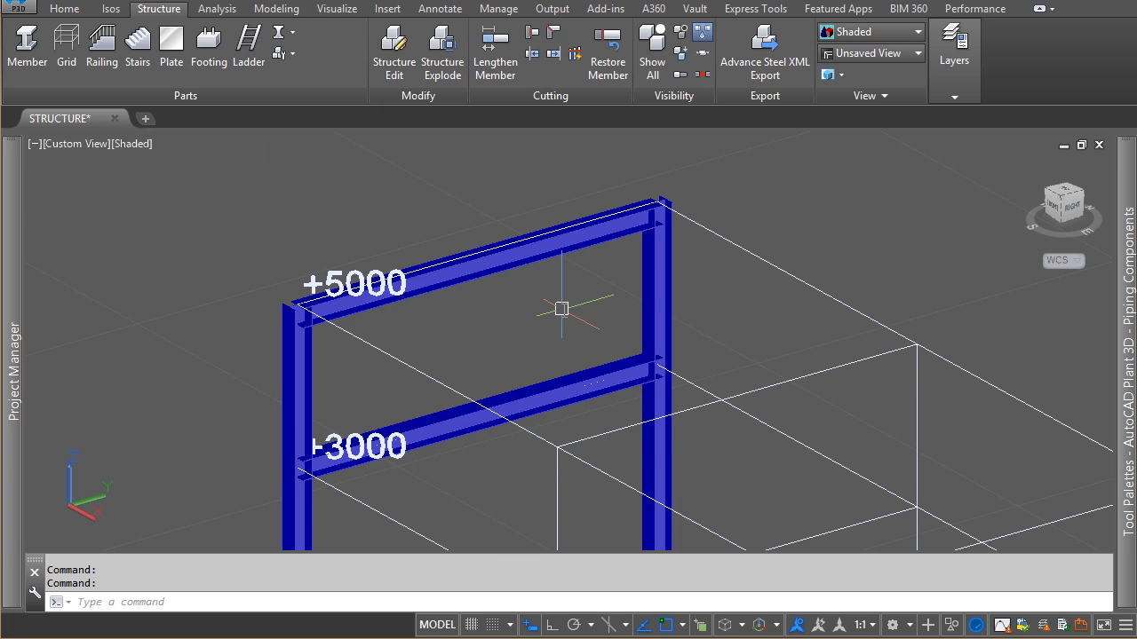
Start COPY (co) with both columns and both beams of the frame selected
scroll(561, 308, down, 2)
scroll(555, 293, down, 2)
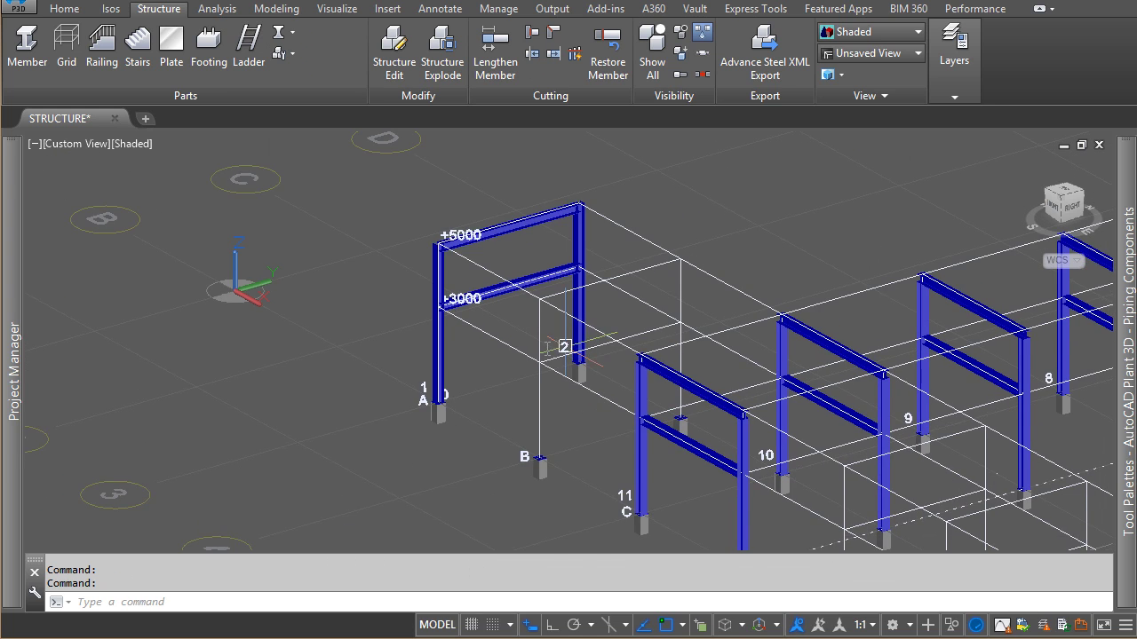
scroll(533, 293, up, 2)
mouse_move(531, 290)
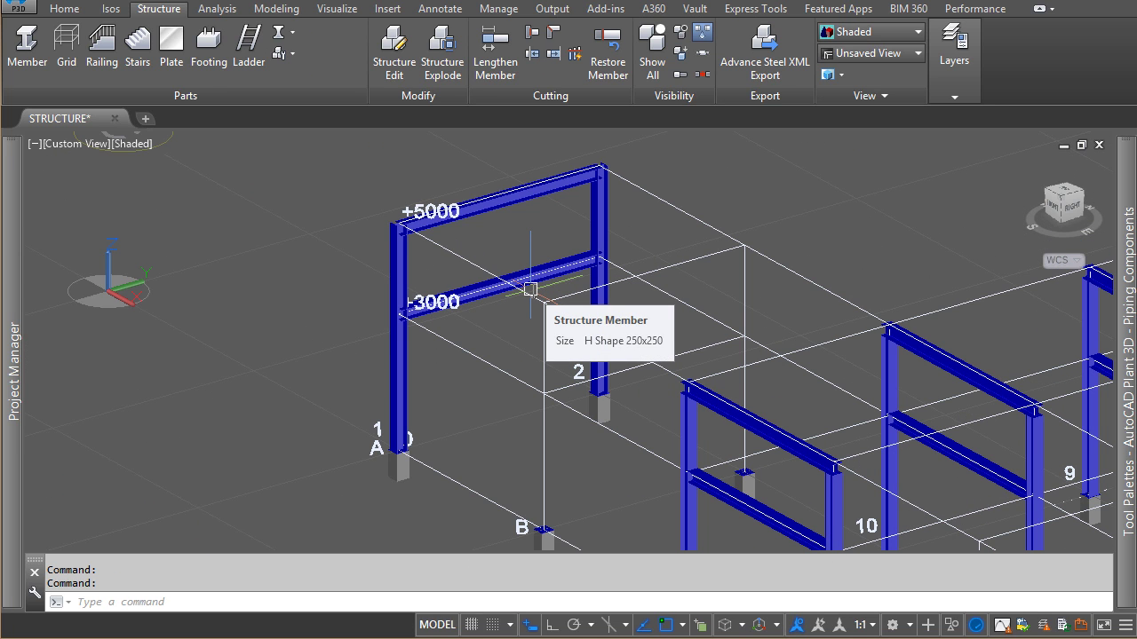
text(co)
key(Return)
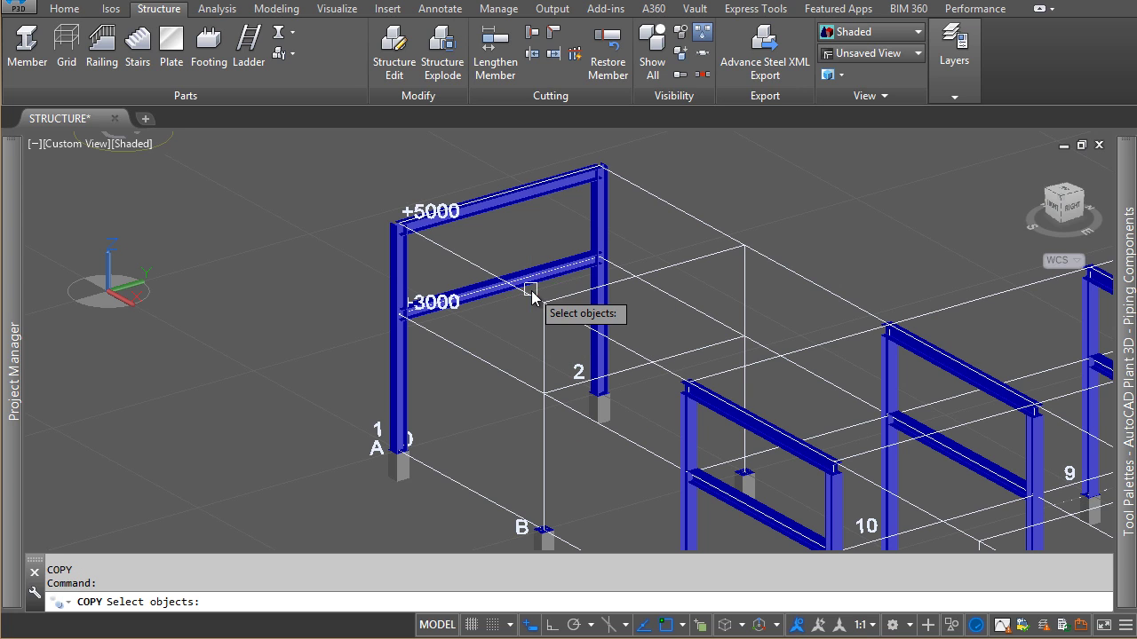
click(389, 413)
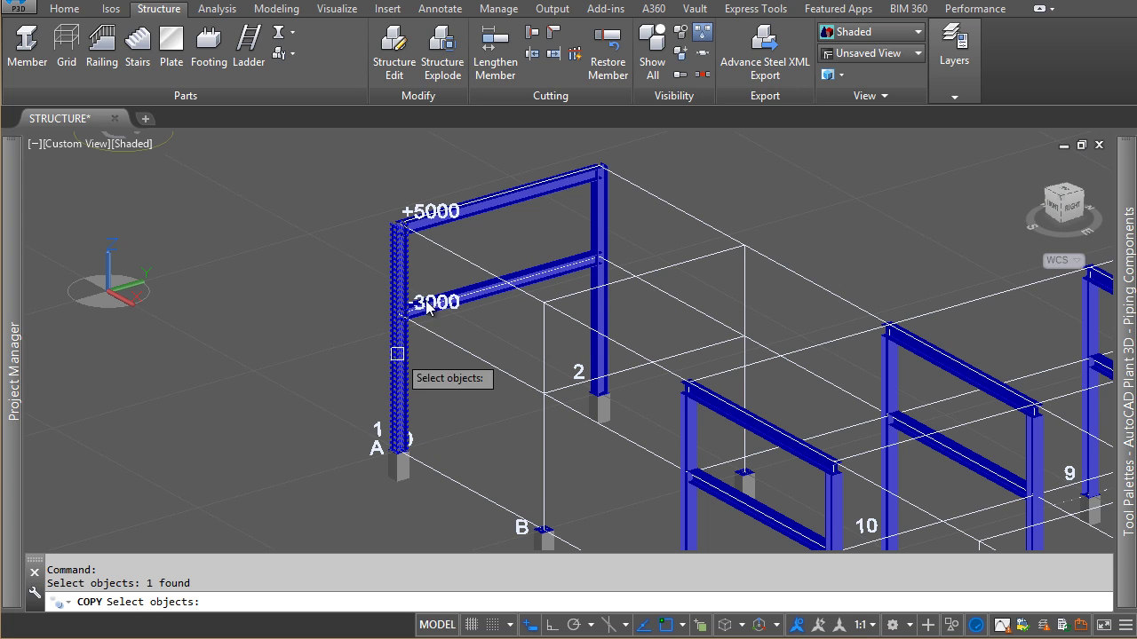
click(507, 201)
click(542, 270)
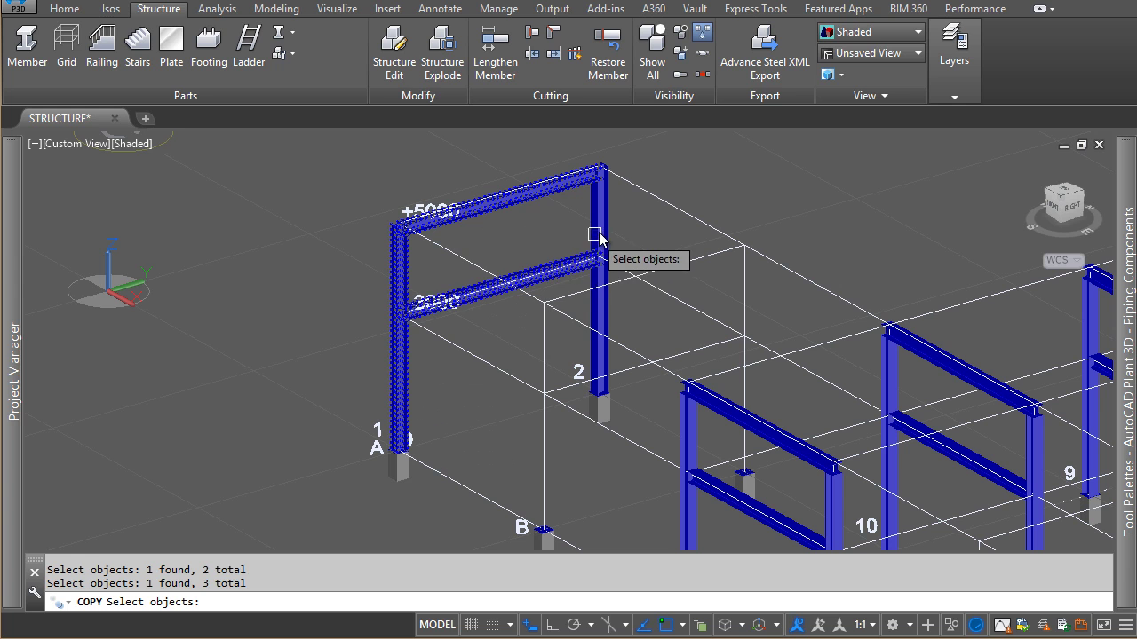
click(601, 253)
scroll(568, 373, down, 2)
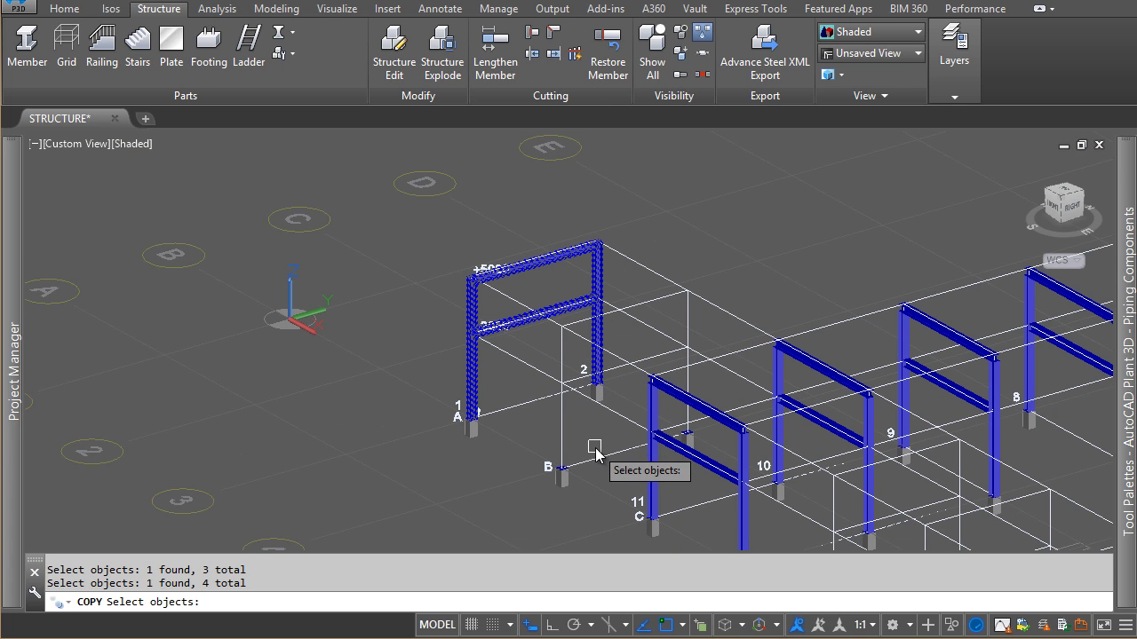
scroll(556, 397, down, 2)
key(Return)
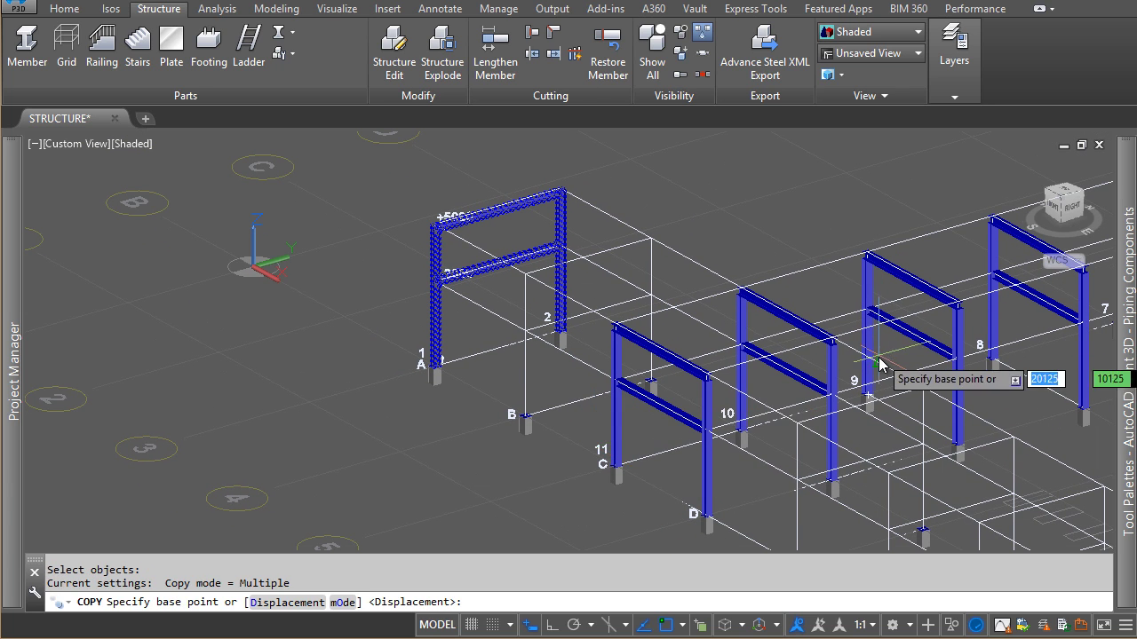
Copy the frame from a column-end base point onto grid line 2
middle_drag(926, 376, 823, 351)
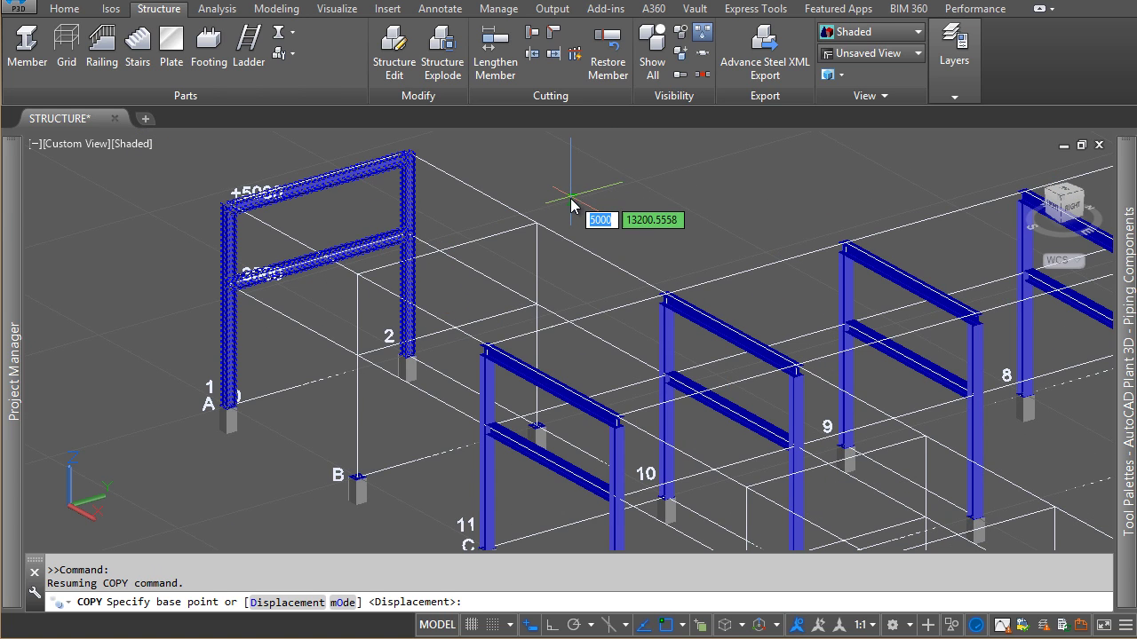
scroll(622, 257, down, 2)
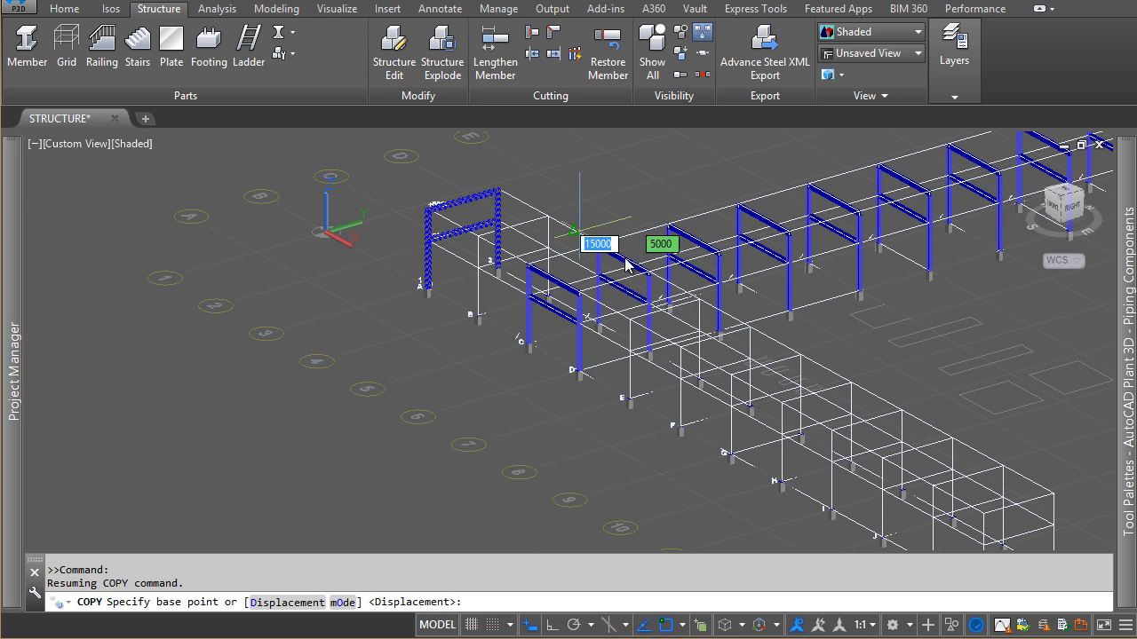
click(801, 356)
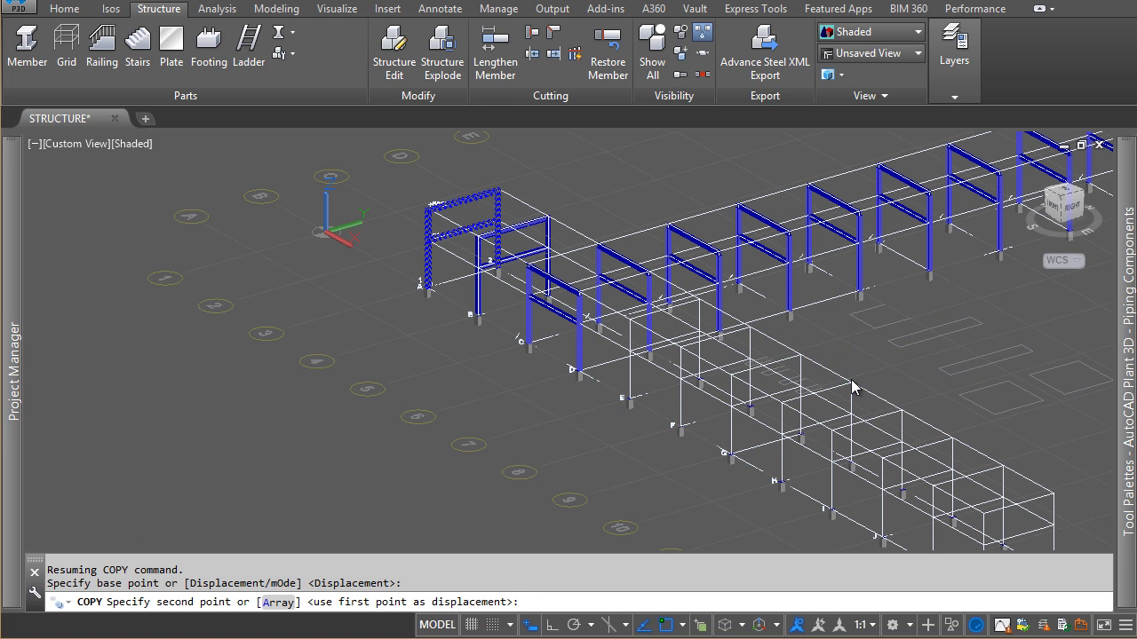
click(852, 383)
key(Escape)
scroll(514, 196, up, 2)
scroll(613, 322, up, 2)
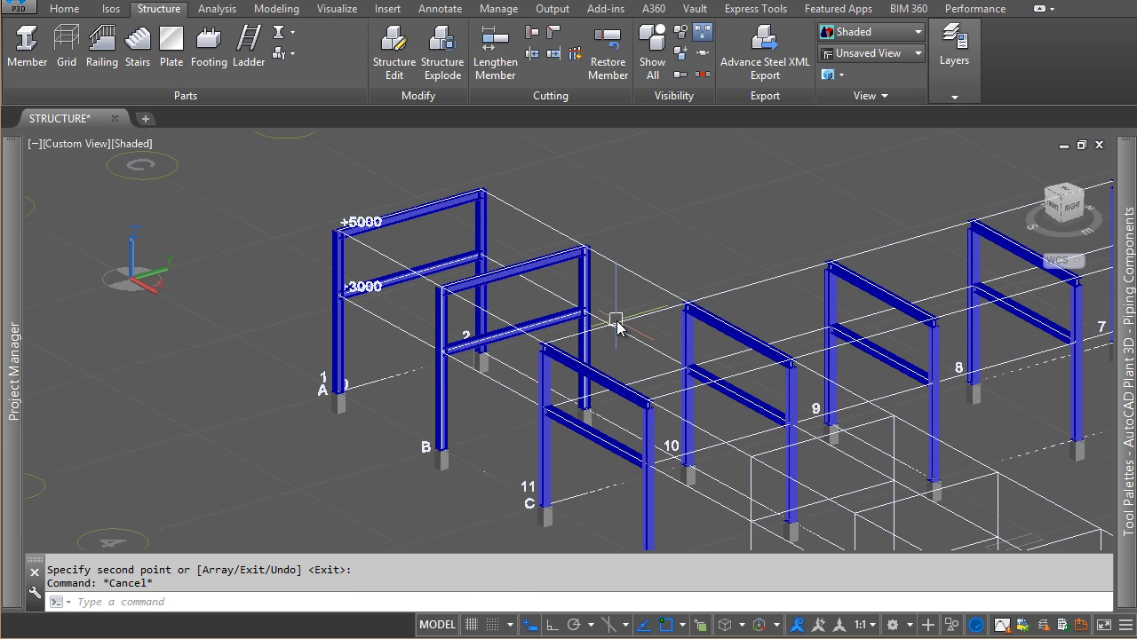
scroll(487, 312, up, 2)
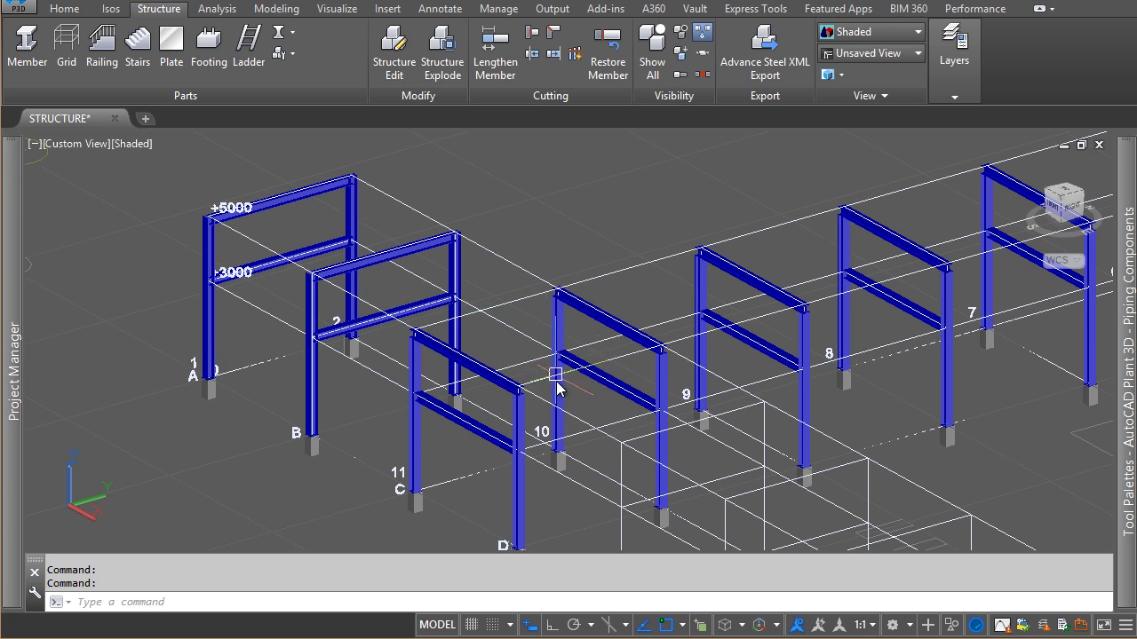
scroll(429, 309, up, 2)
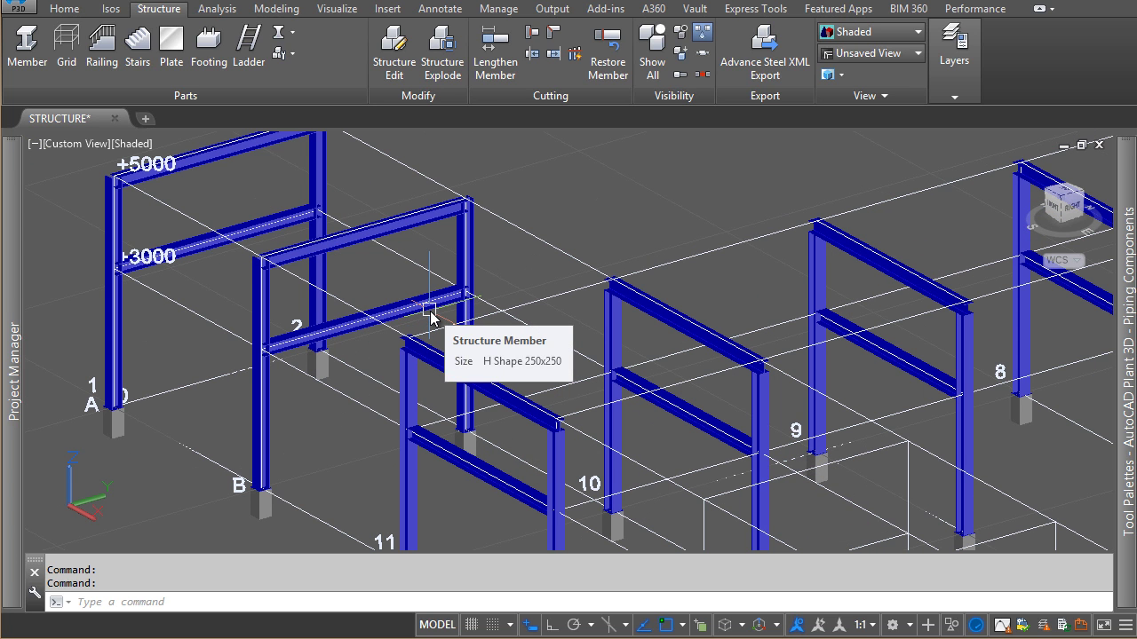
text(co)
key(Return)
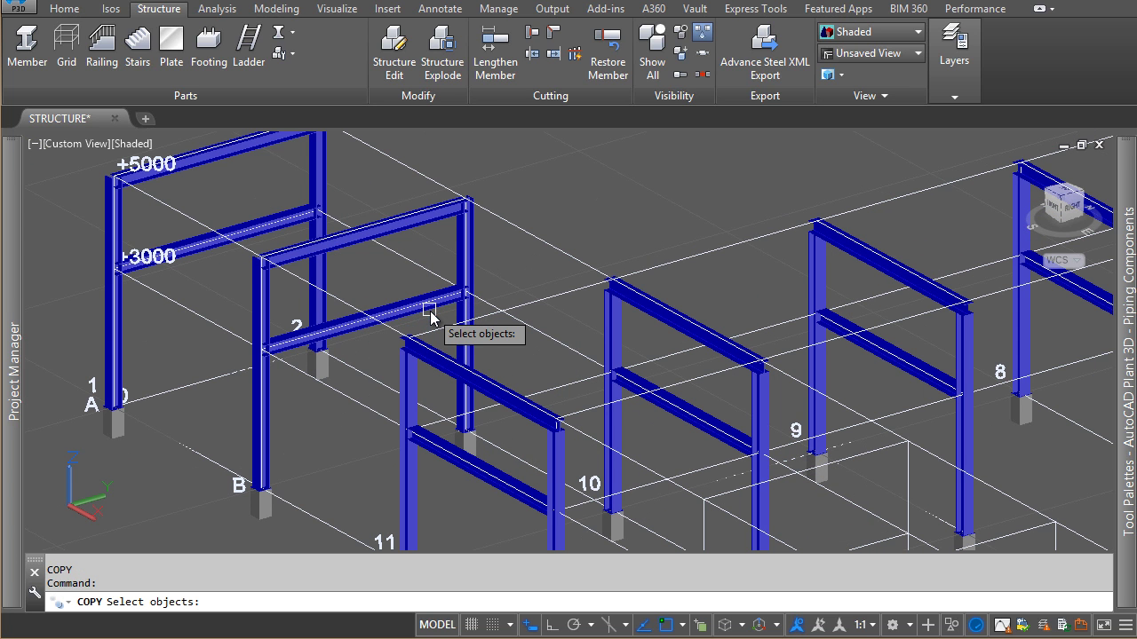
Copy the grid 2 frame's top beam twice, placing one copy by frame 10 and one by frame 11
click(435, 230)
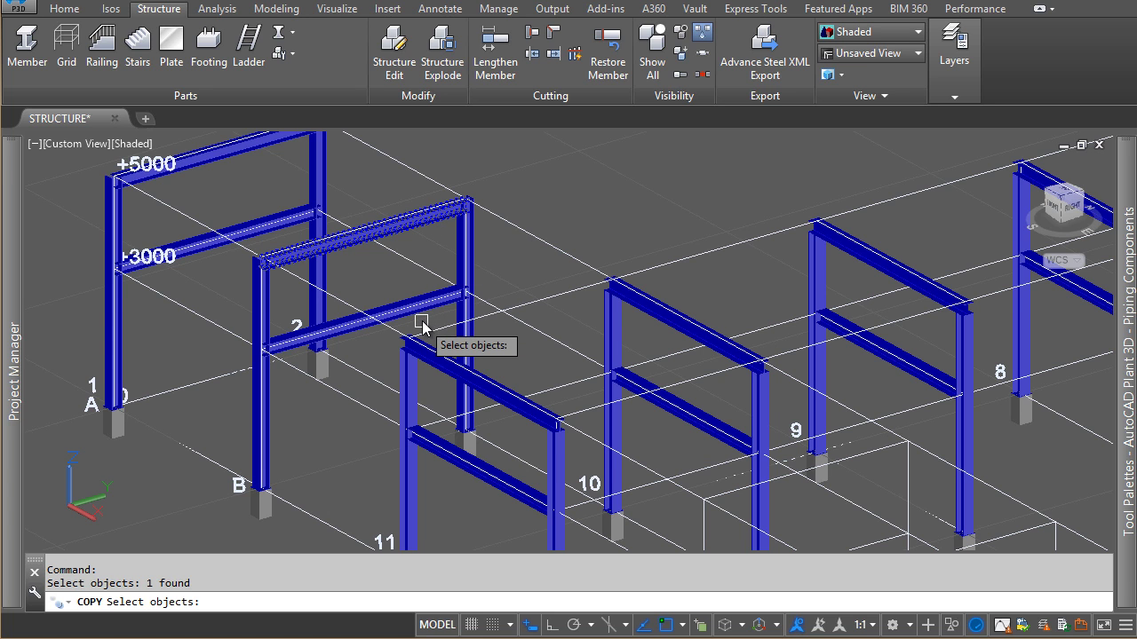
key(Return)
scroll(480, 327, down, 2)
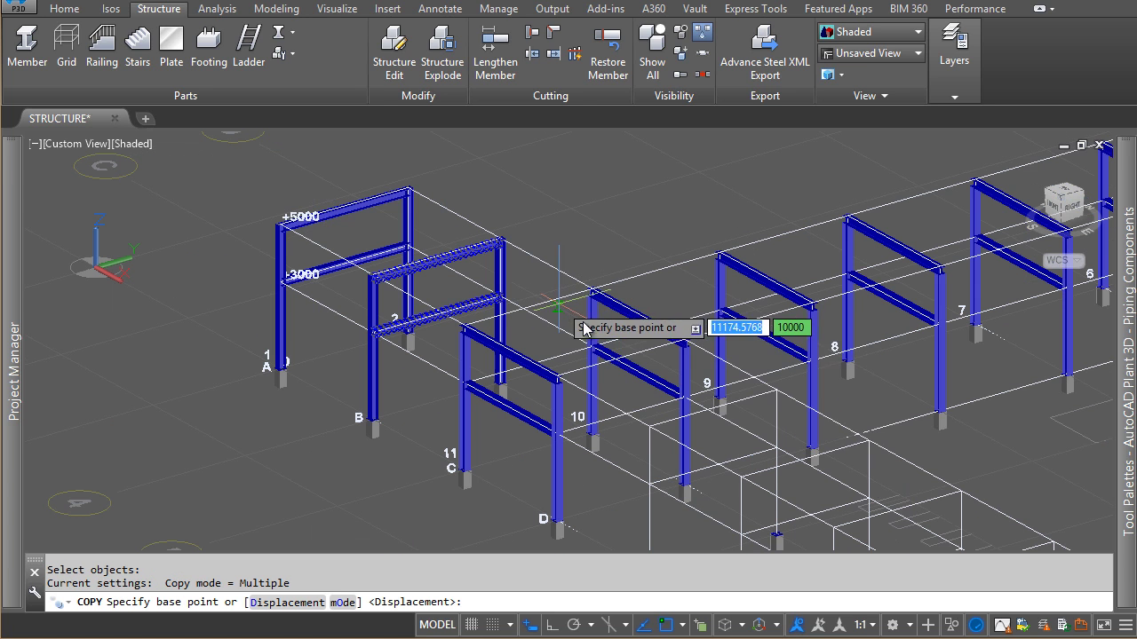
click(779, 394)
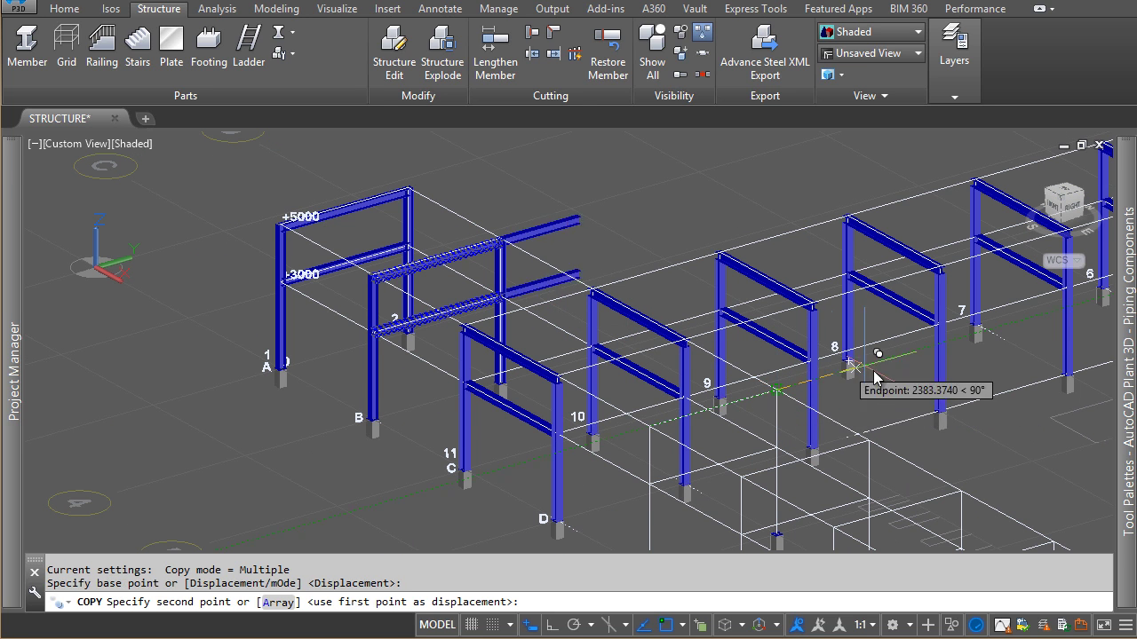
click(869, 453)
scroll(888, 435, down, 2)
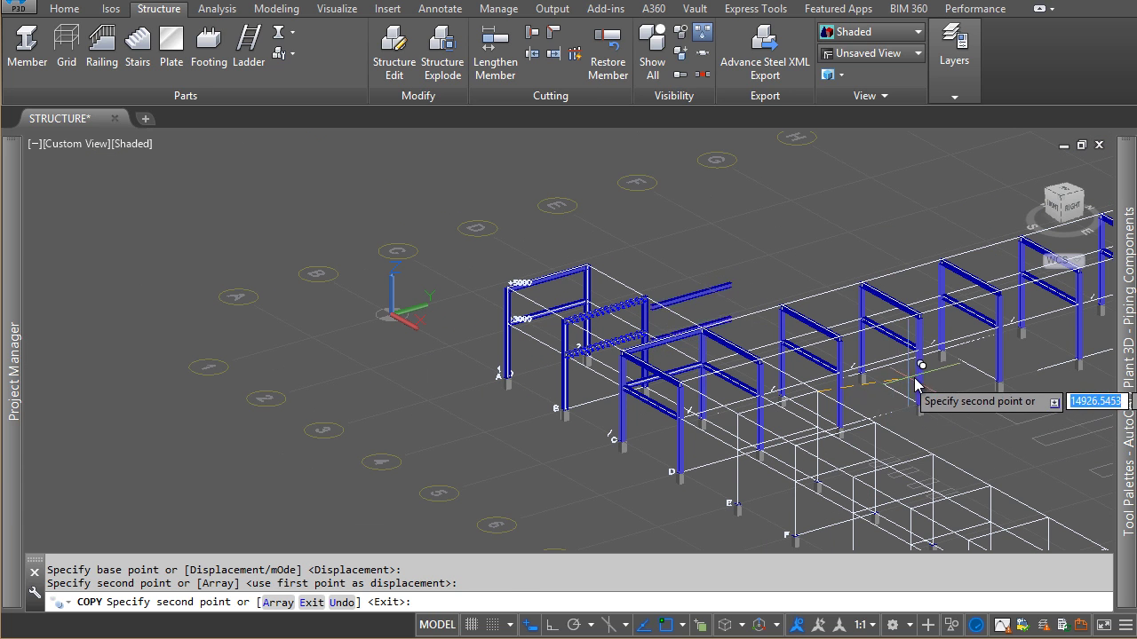
click(935, 460)
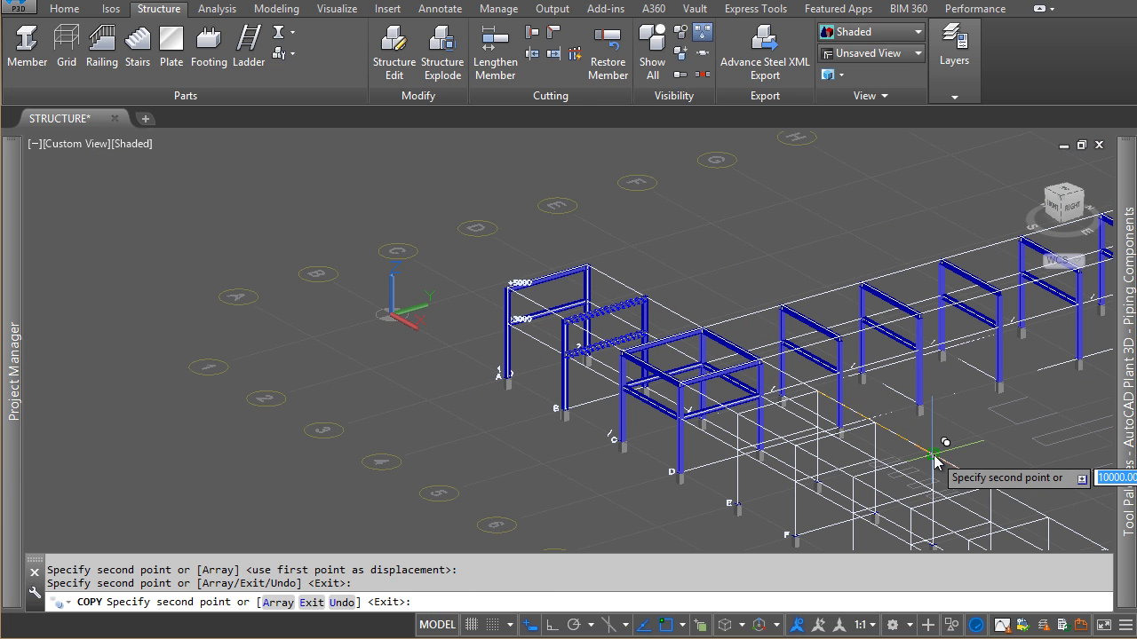
key(Escape)
scroll(751, 378, up, 1)
scroll(764, 444, up, 2)
scroll(684, 355, up, 2)
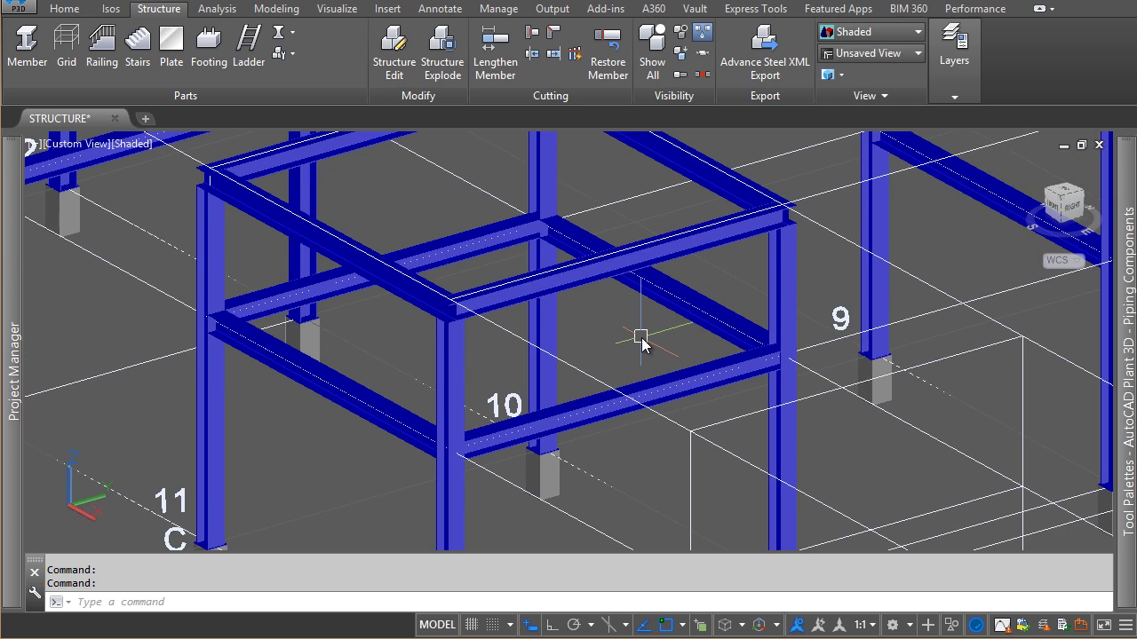
mouse_move(641, 349)
middle_down()
mouse_move(670, 437)
mouse_move(519, 330)
middle_up()
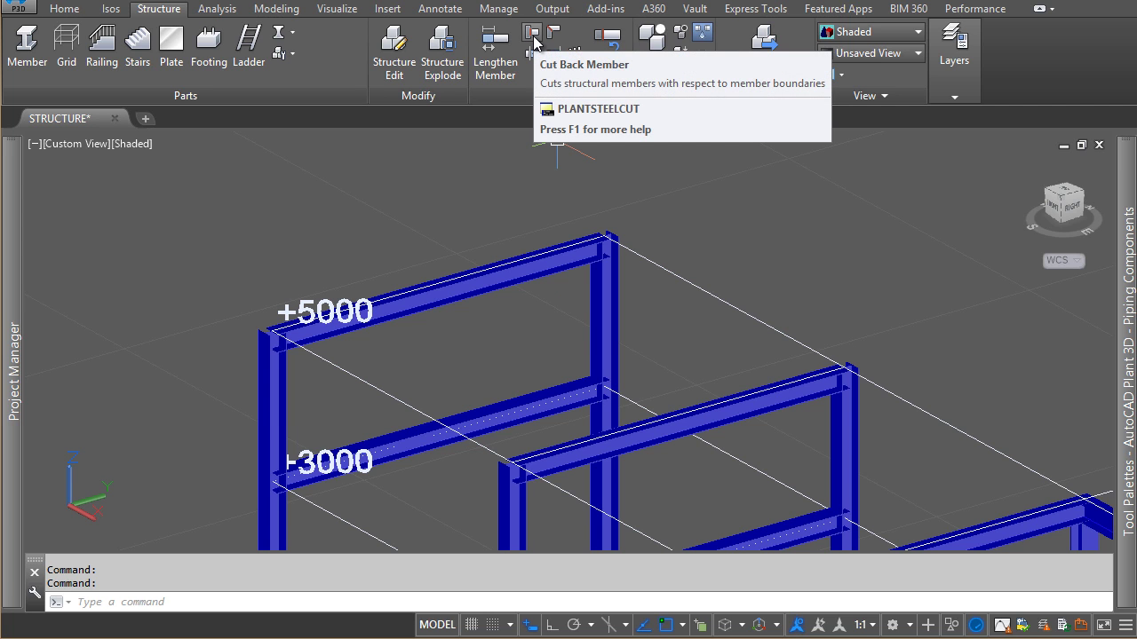
Cut the middle beam back at the right column, after two abandoned attempts
click(535, 43)
scroll(382, 319, up, 2)
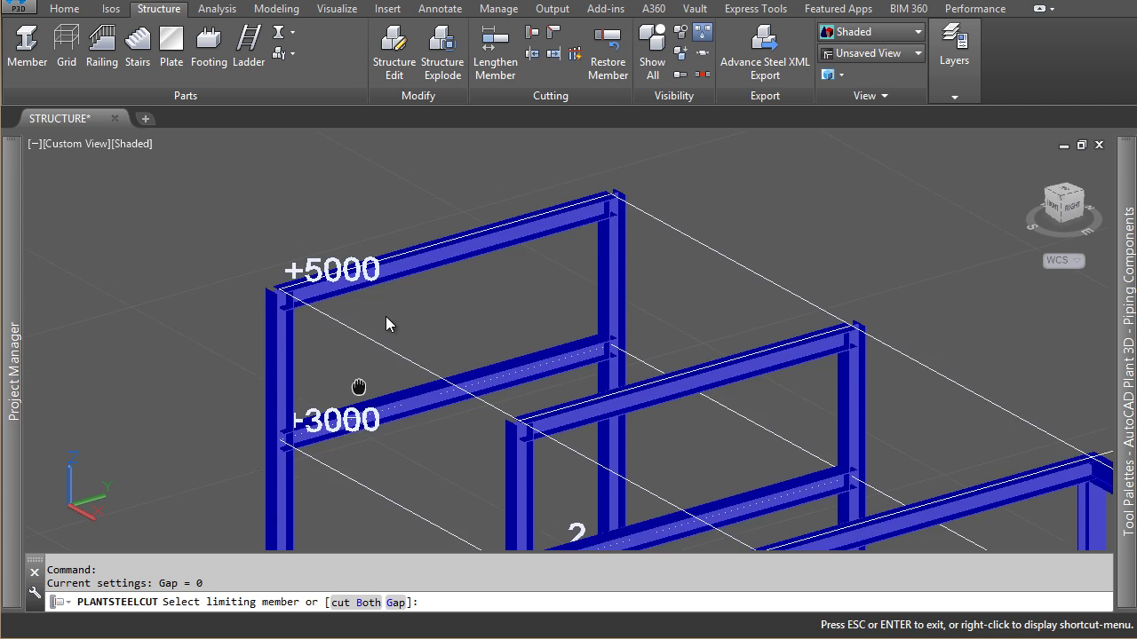
scroll(382, 318, up, 2)
click(285, 308)
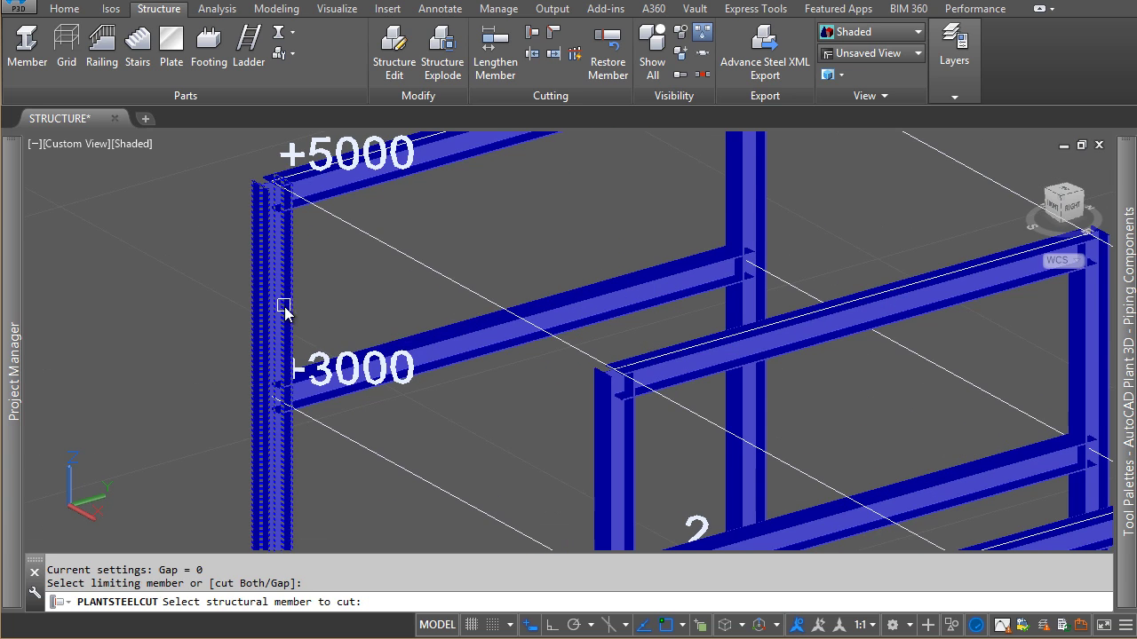
click(438, 345)
key(Escape)
key(Return)
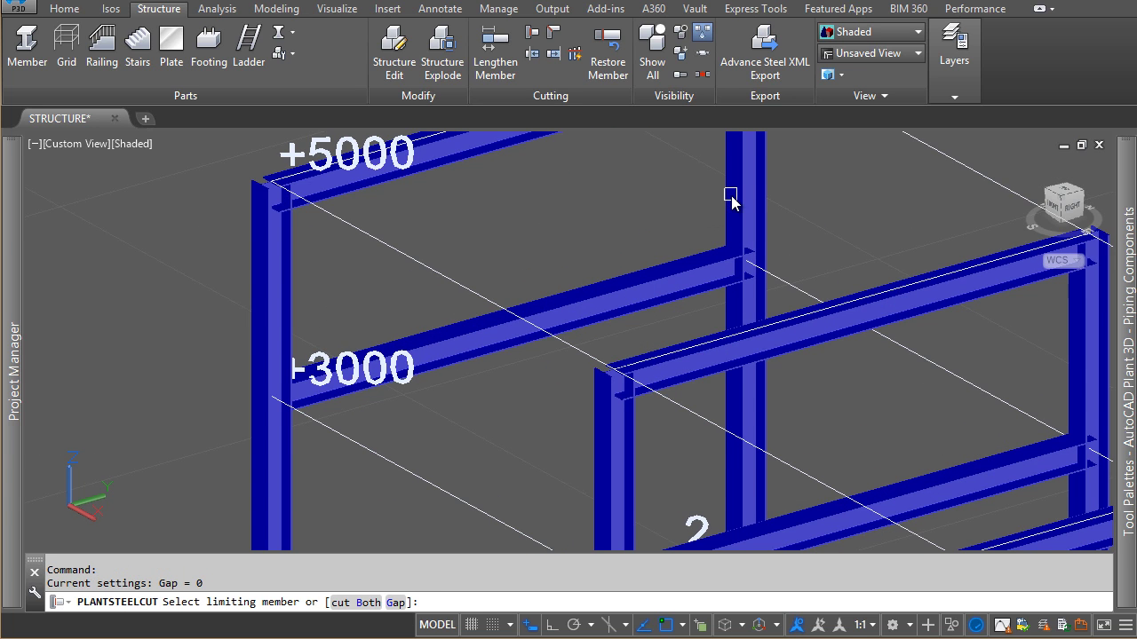
click(730, 195)
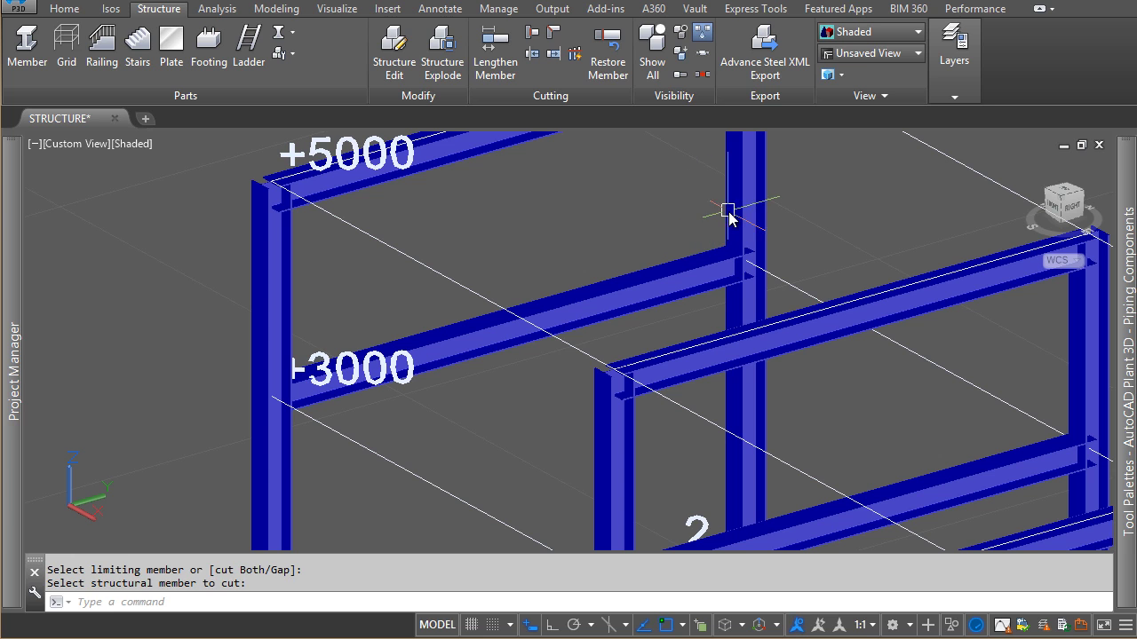
key(Escape)
key(Return)
click(727, 210)
click(634, 277)
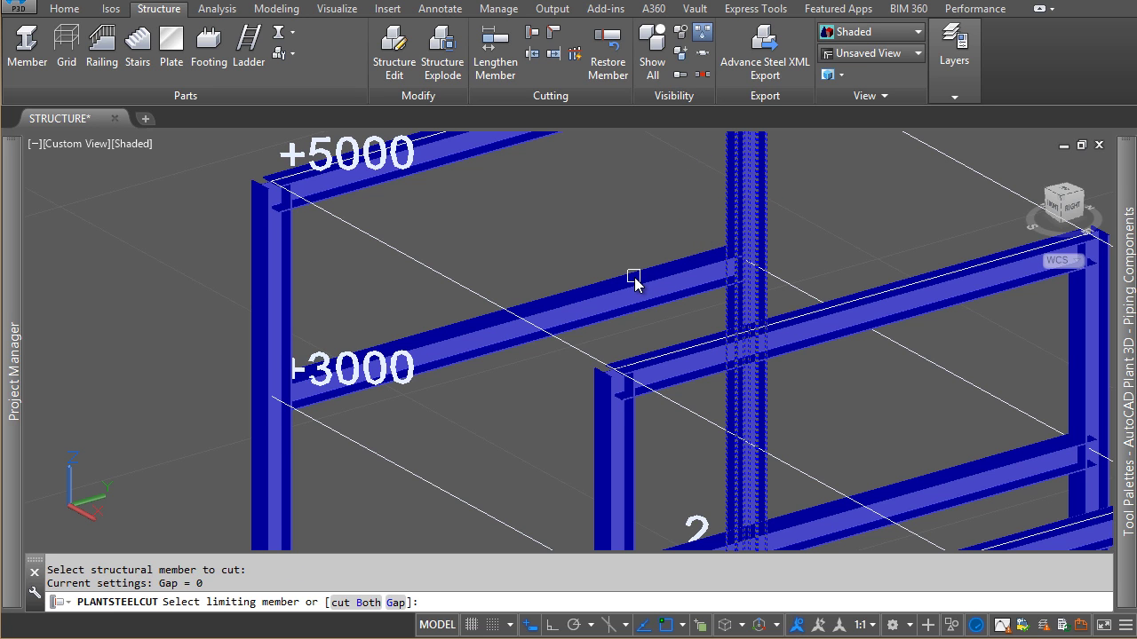
key(Escape)
Zoom to the top-left column-beam joint and try stretching the beam end, cancelling twice
middle_drag(634, 277, 646, 382)
scroll(317, 355, up, 2)
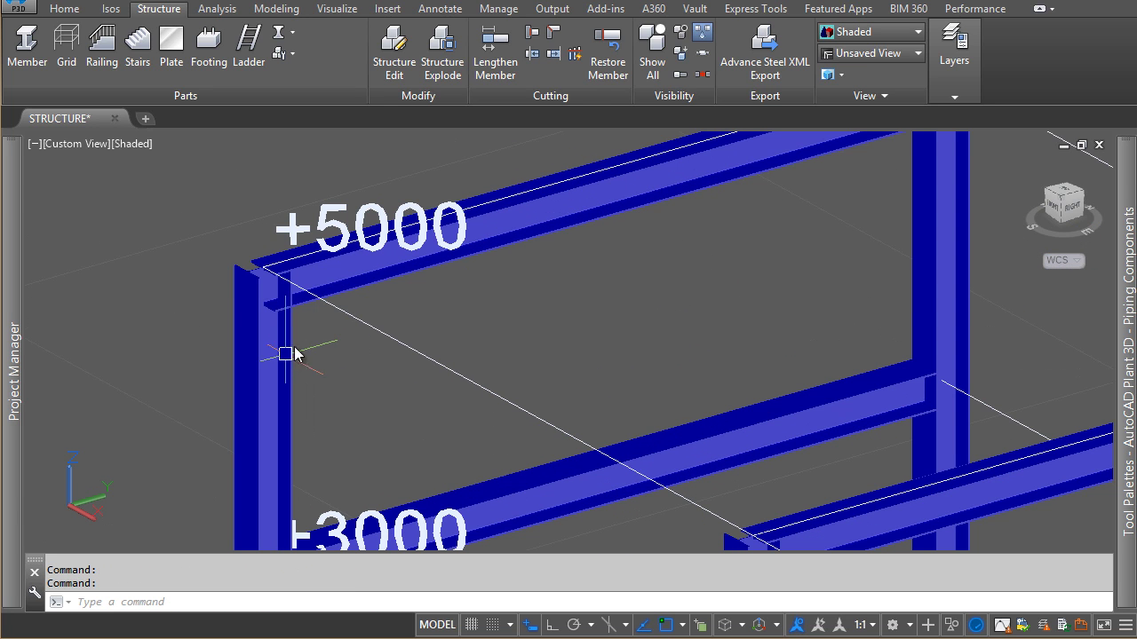
scroll(261, 307, up, 2)
key(Escape)
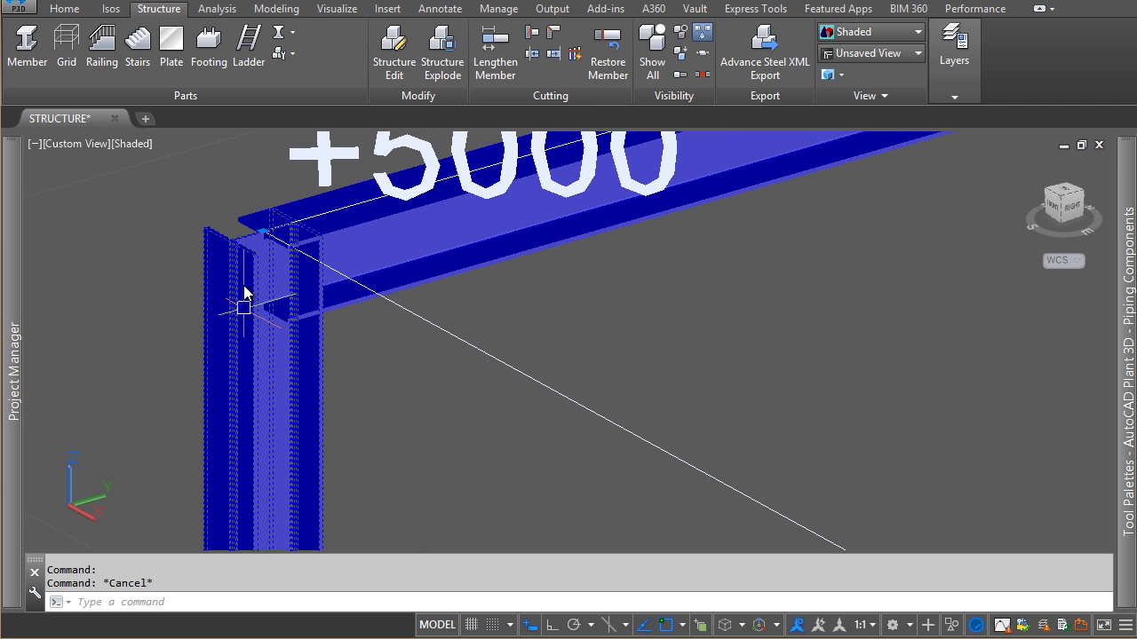
click(262, 233)
scroll(287, 330, up, 2)
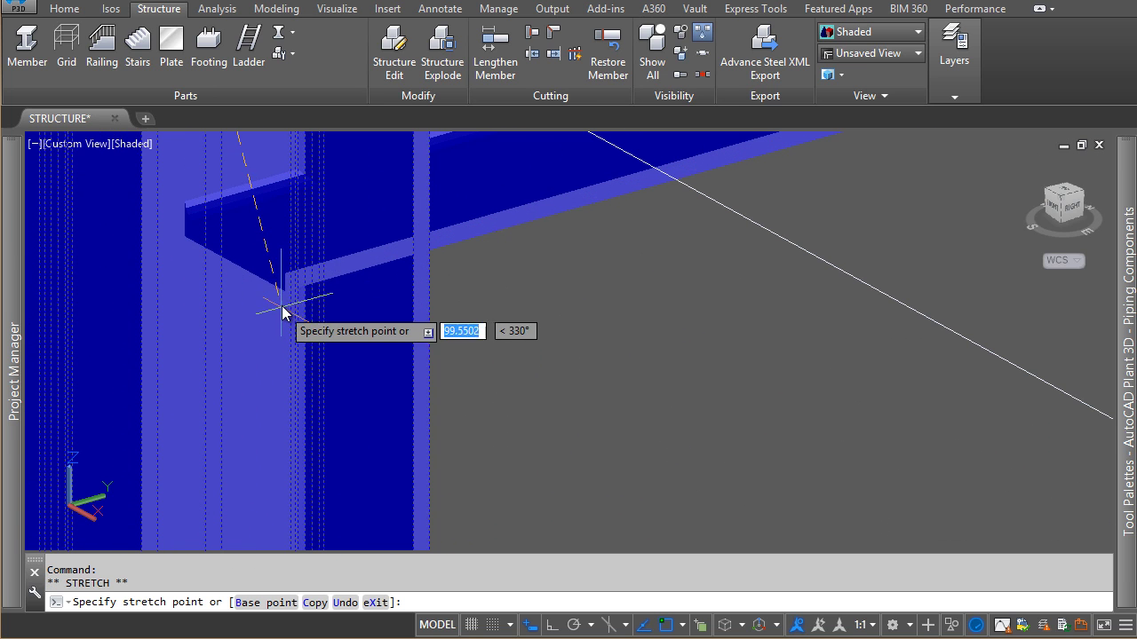
scroll(286, 298, down, 2)
scroll(286, 297, down, 2)
key(Escape)
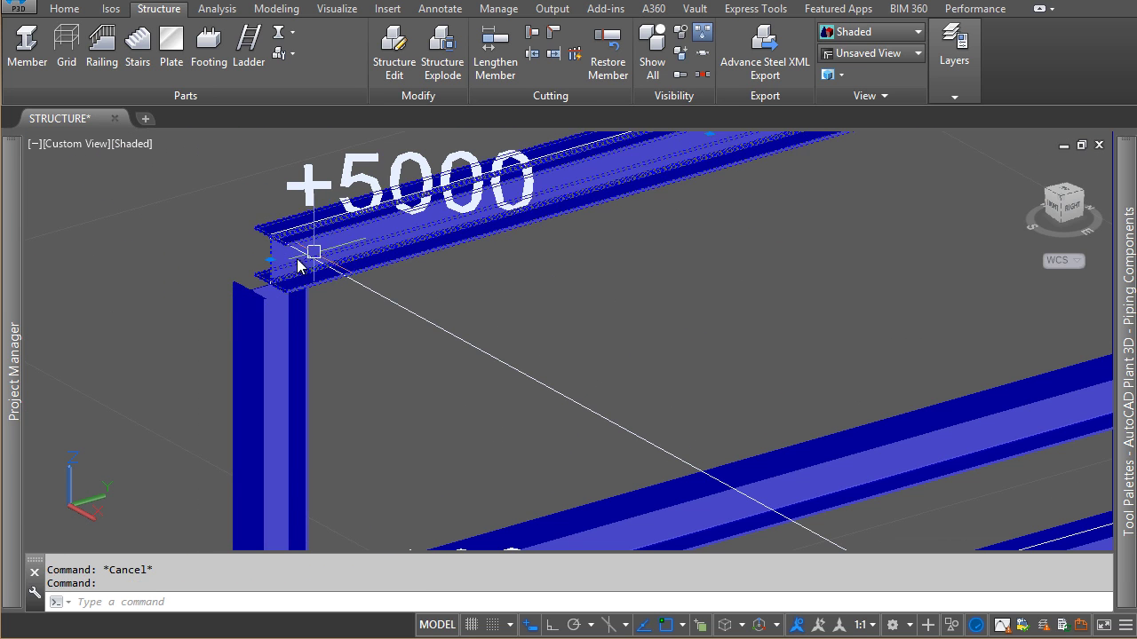
click(270, 266)
scroll(245, 283, up, 2)
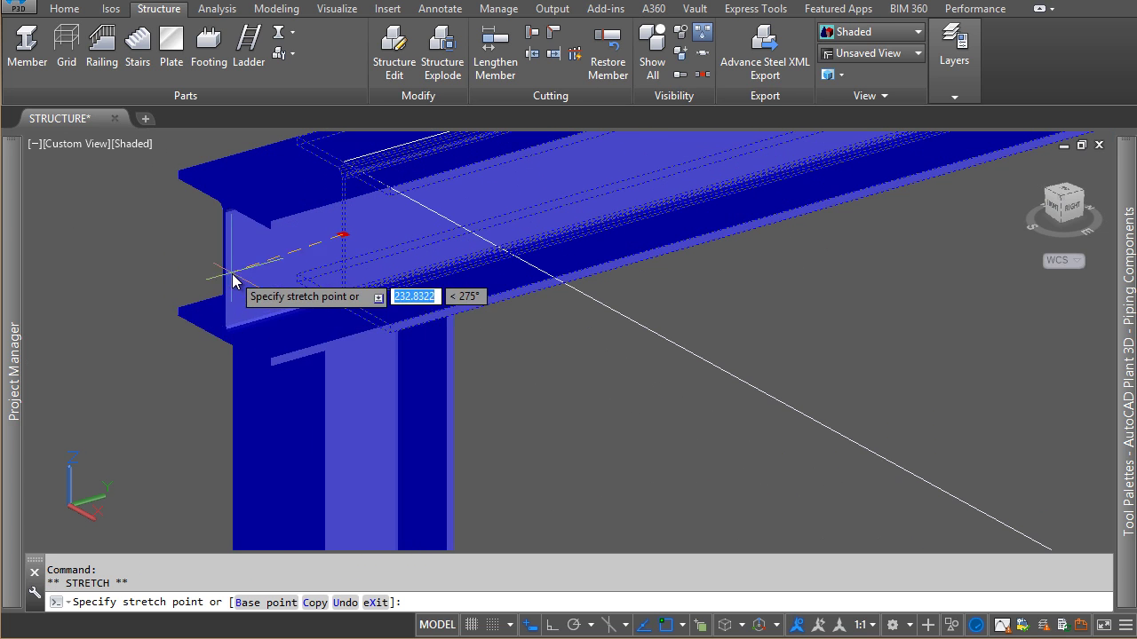
scroll(266, 311, up, 2)
scroll(326, 356, down, 2)
scroll(311, 366, down, 2)
key(Escape)
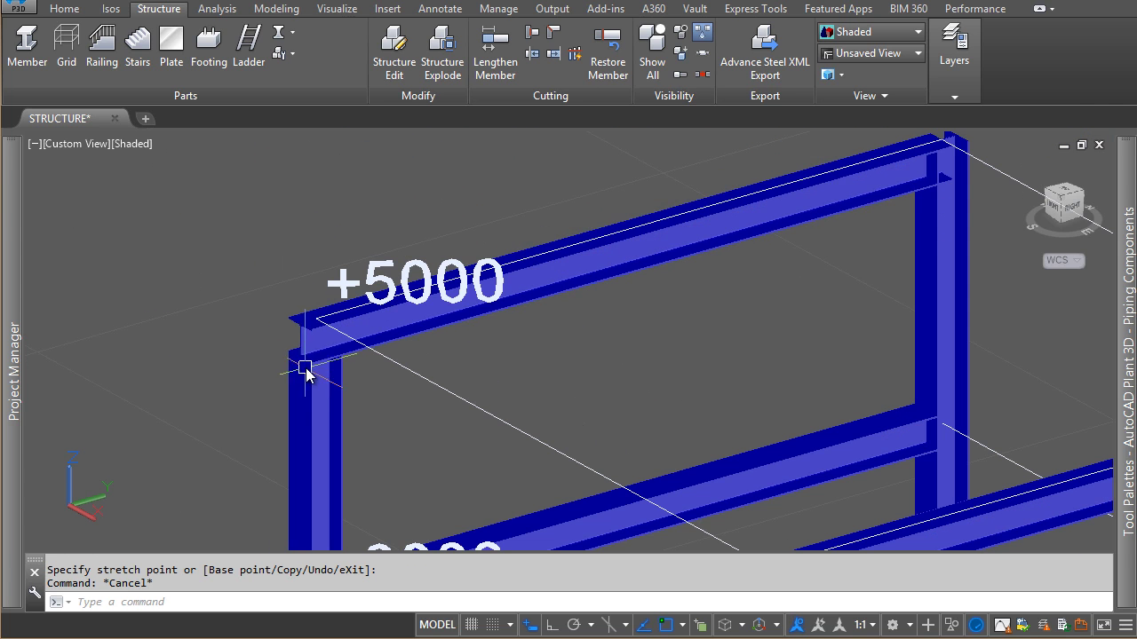
Stretch the corner column's top down so it ends just below the beam
click(925, 244)
middle_drag(925, 244, 836, 269)
scroll(751, 190, up, 3)
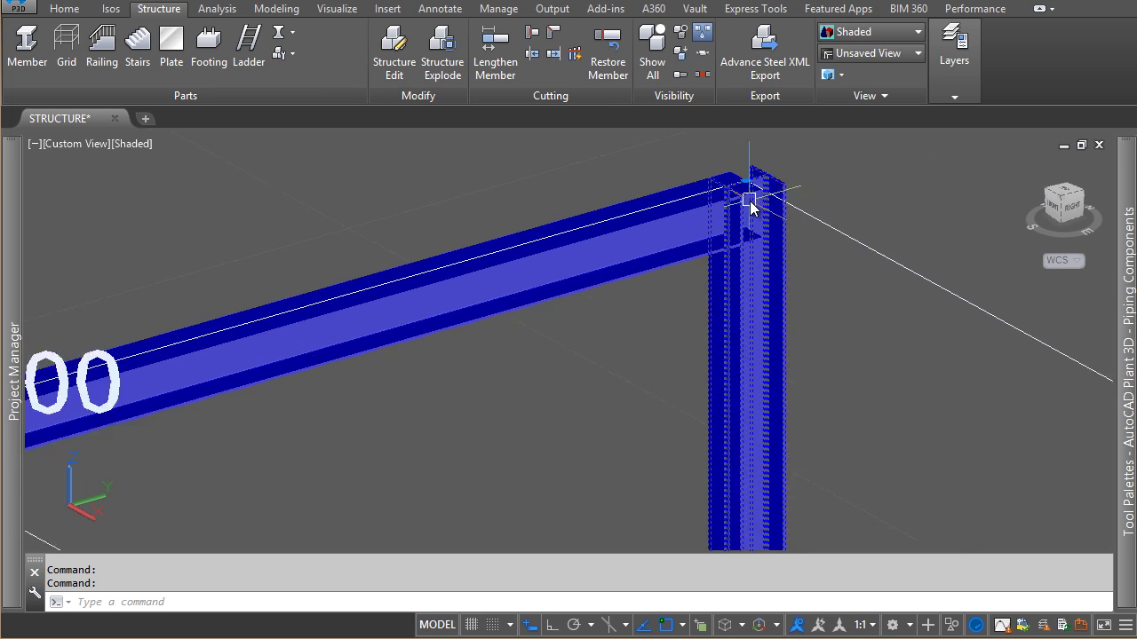
scroll(750, 181, up, 1)
click(751, 182)
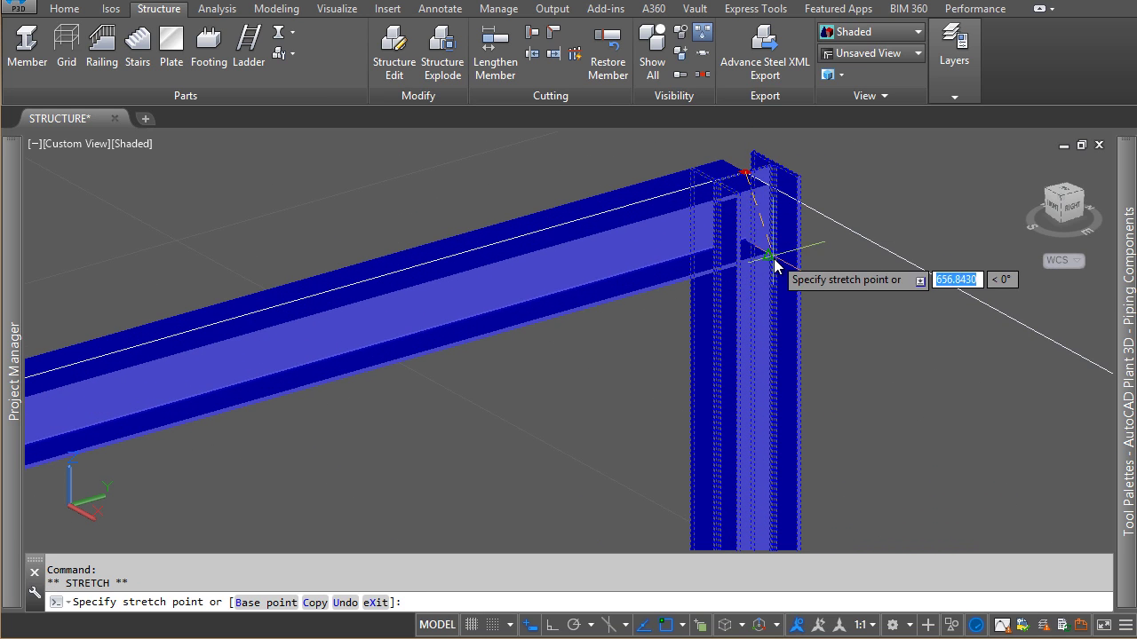
click(765, 248)
key(Escape)
Try stretching the corner beam's end, cancel it, and pan across the frames
click(708, 228)
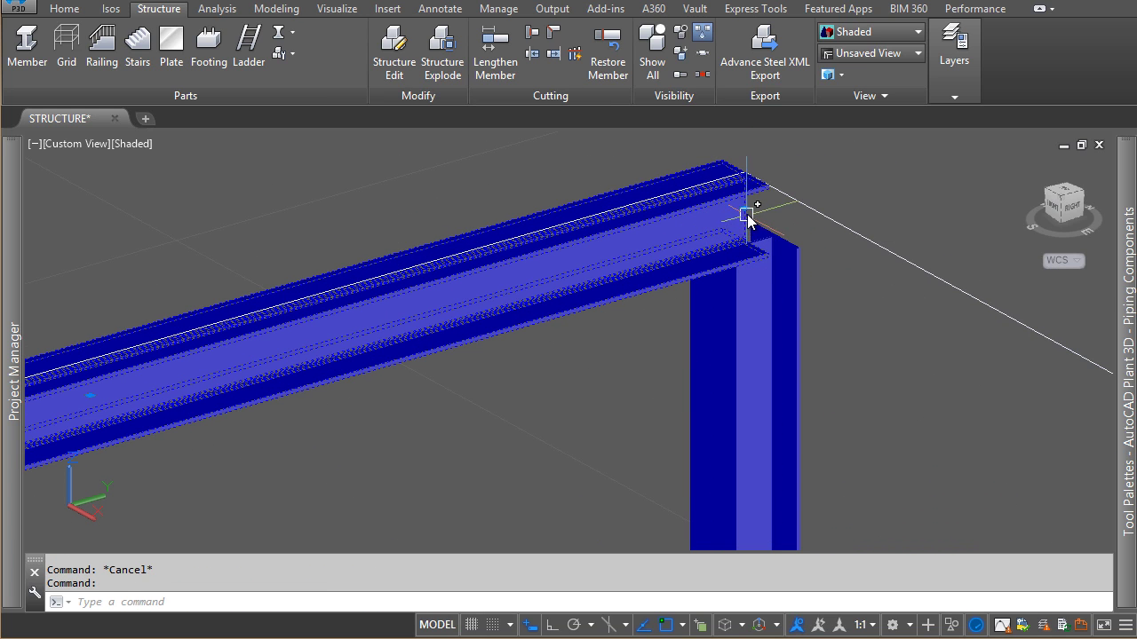
click(745, 210)
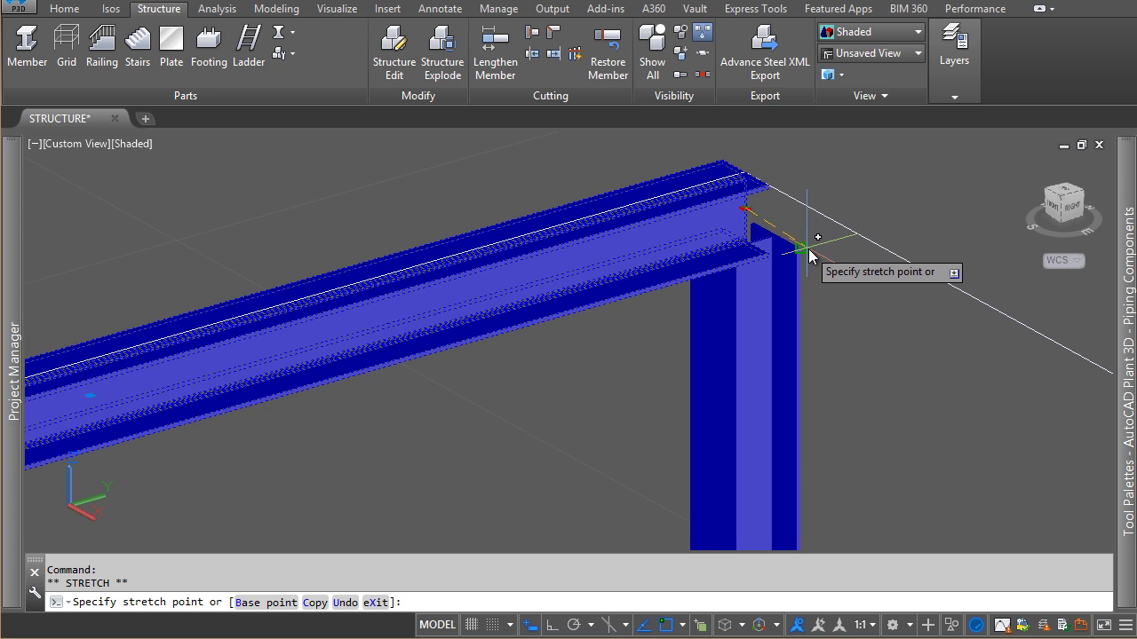
key(Escape)
scroll(764, 213, down, 3)
mouse_move(764, 213)
middle_down()
mouse_move(784, 259)
mouse_move(817, 280)
middle_up()
scroll(701, 198, down, 5)
scroll(812, 264, up, 5)
key(Escape)
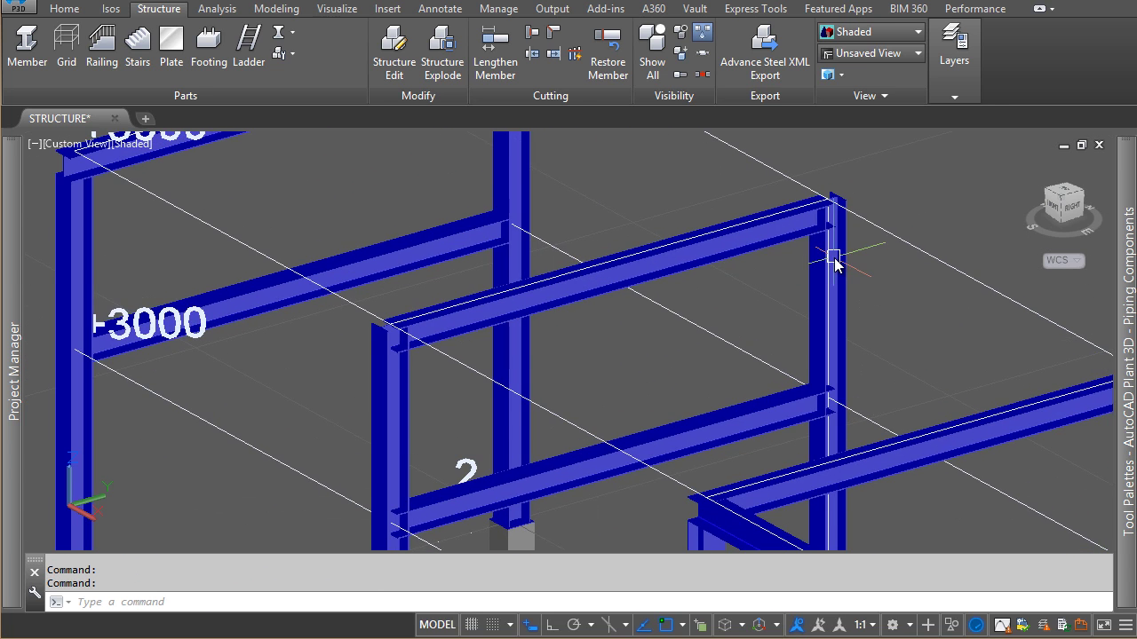
scroll(838, 258, up, 4)
scroll(851, 276, down, 4)
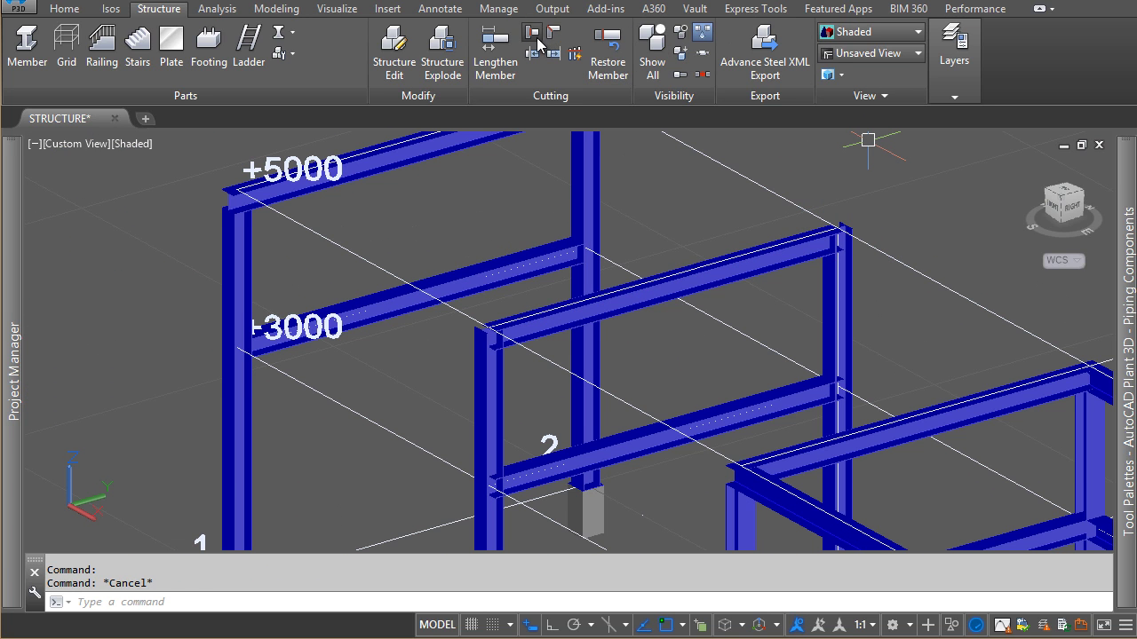
Cut the beam back at the column face with Cut Member, after one cancelled attempt
click(539, 44)
scroll(612, 474, up, 3)
scroll(533, 310, up, 2)
click(518, 246)
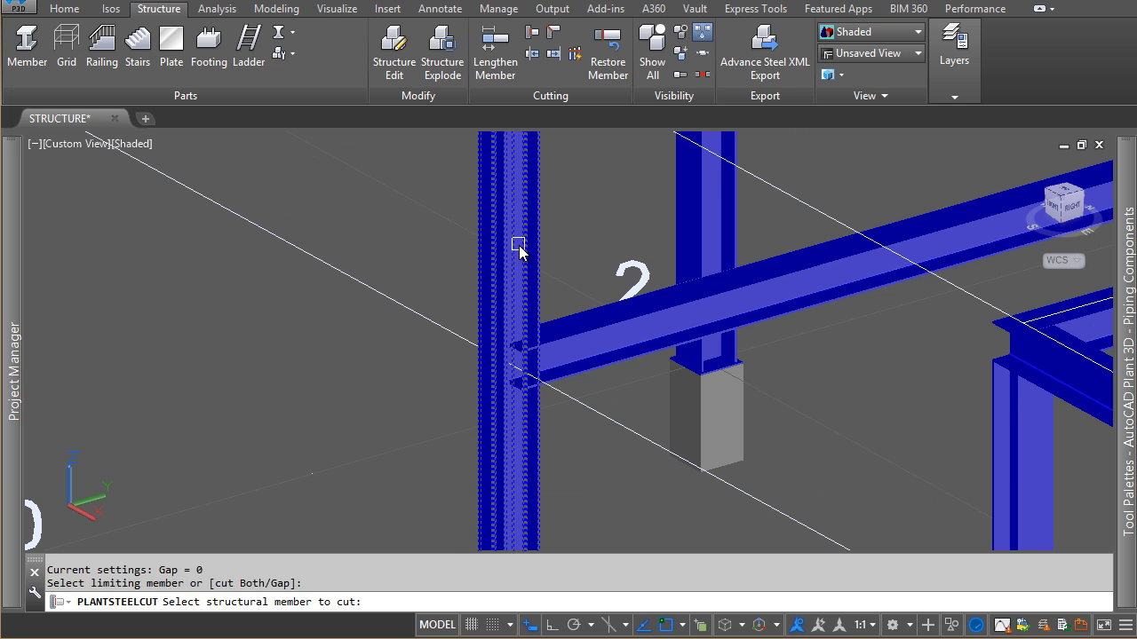
click(600, 347)
click(588, 331)
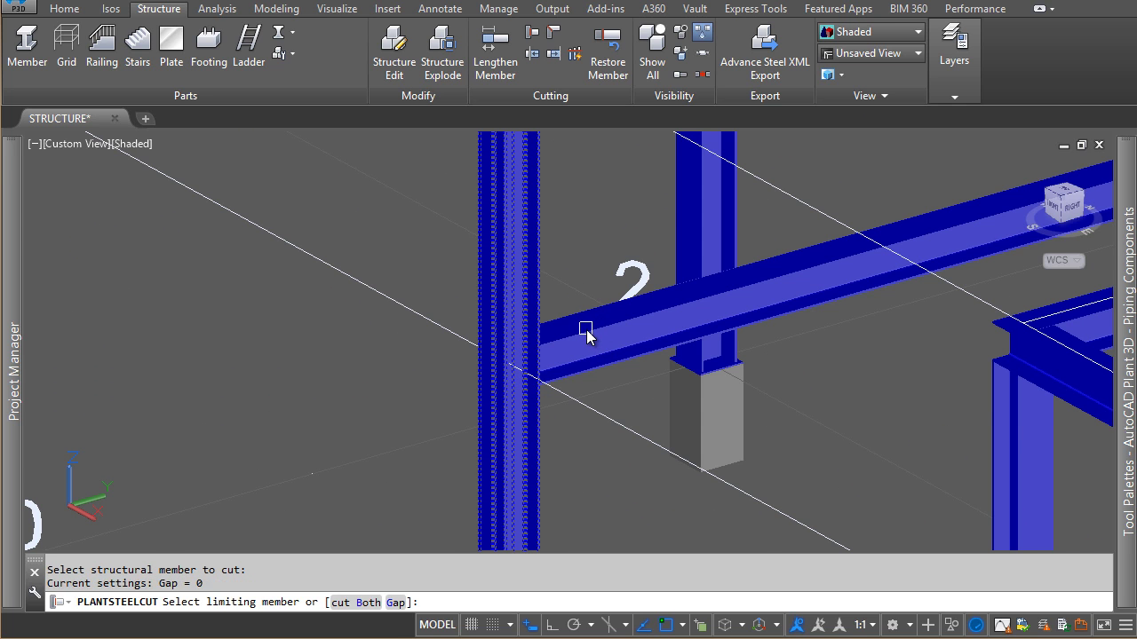
key(Escape)
scroll(589, 330, down, 5)
key(Return)
scroll(839, 213, up, 5)
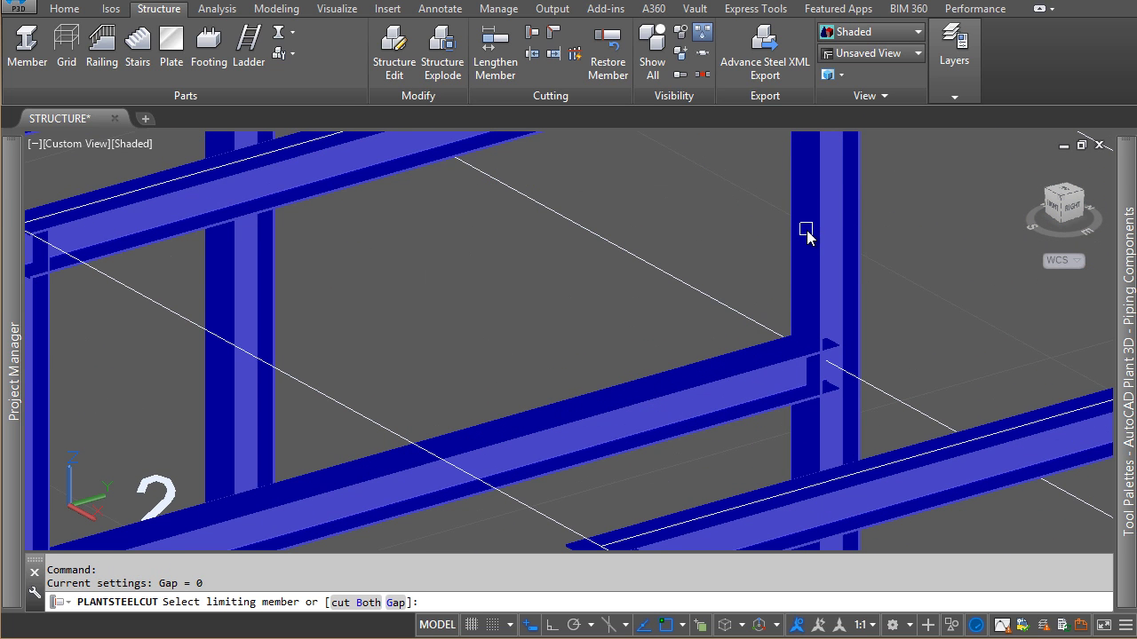
click(815, 222)
click(730, 382)
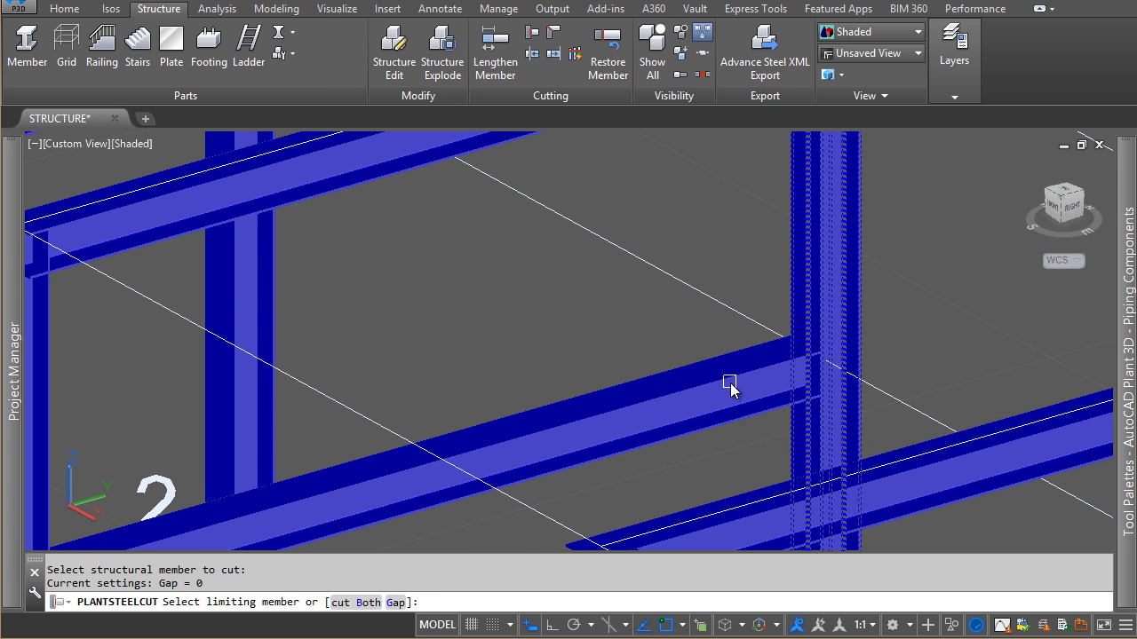
key(Escape)
Try stretching a beam end point, then cancel the stretch
scroll(731, 304, down, 3)
scroll(779, 198, down, 2)
scroll(751, 302, up, 5)
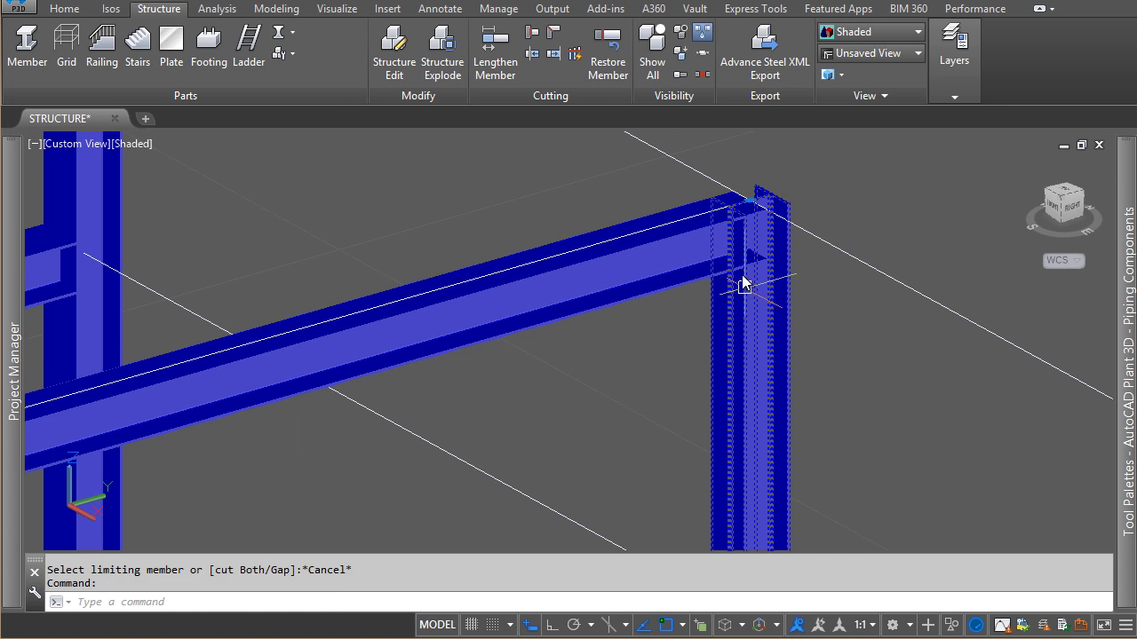
key(Escape)
scroll(746, 238, up, 2)
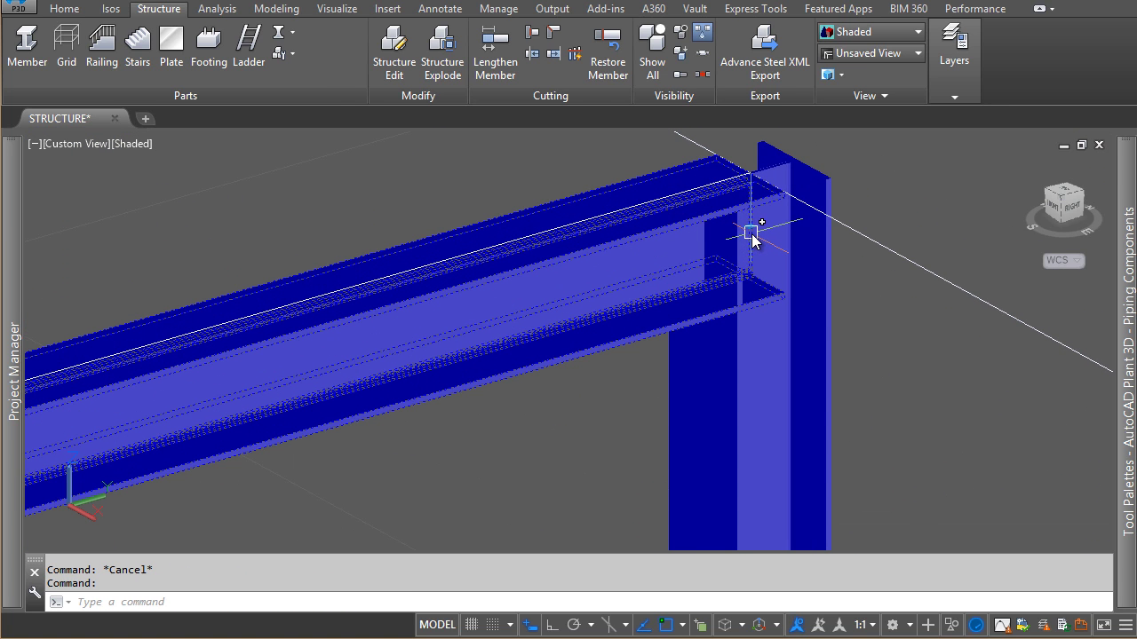
click(751, 173)
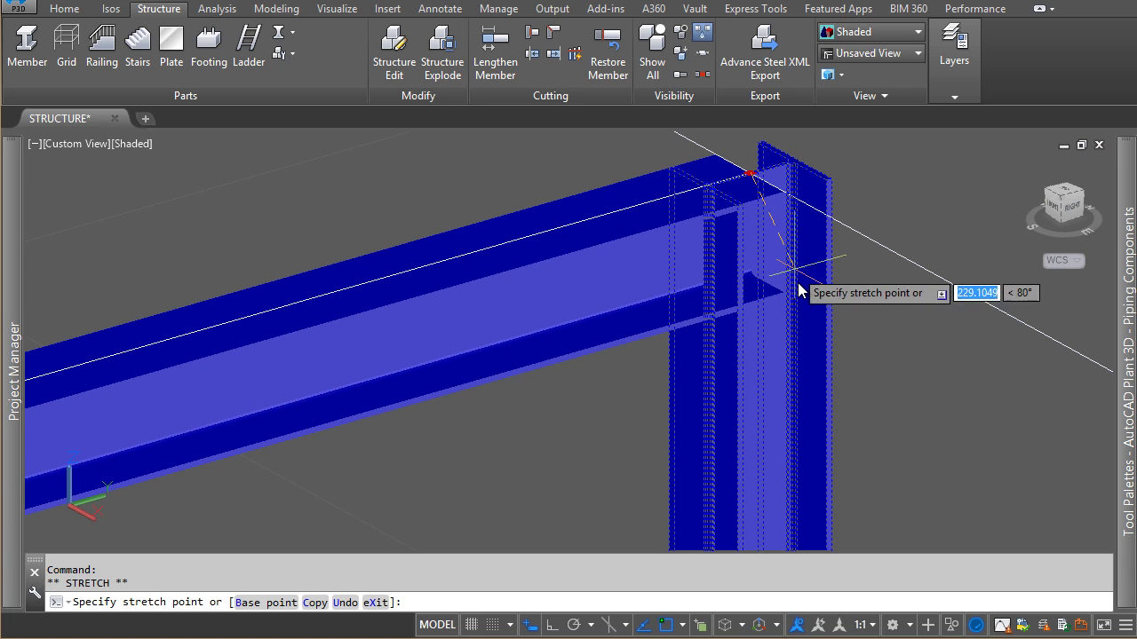
scroll(783, 306, up, 3)
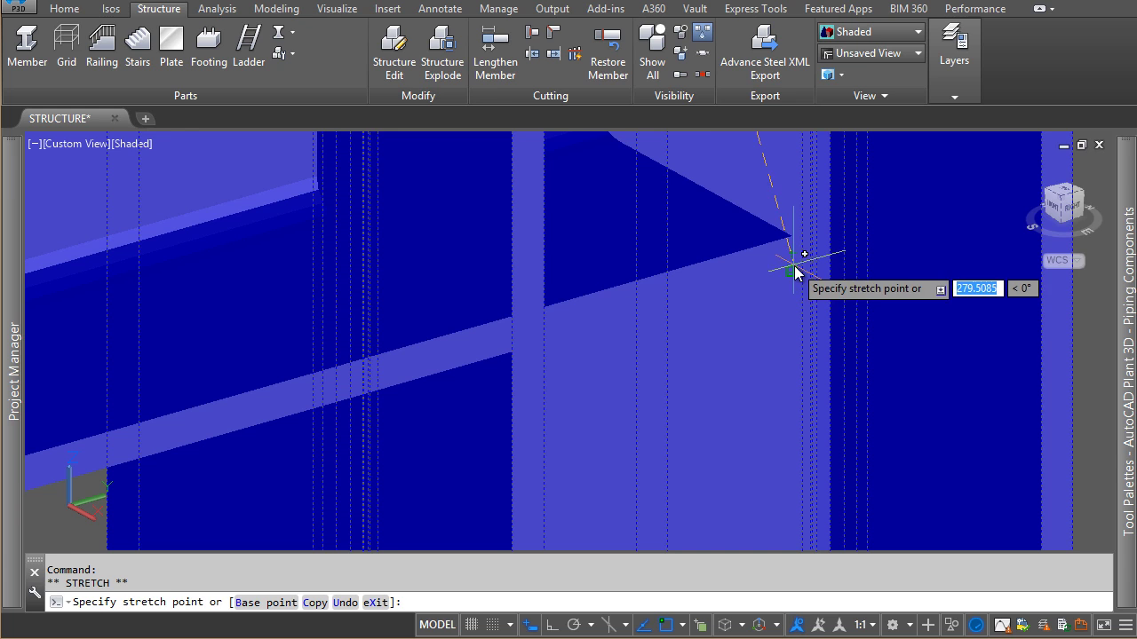
key(Escape)
scroll(793, 267, down, 3)
scroll(794, 266, down, 3)
scroll(589, 359, up, 3)
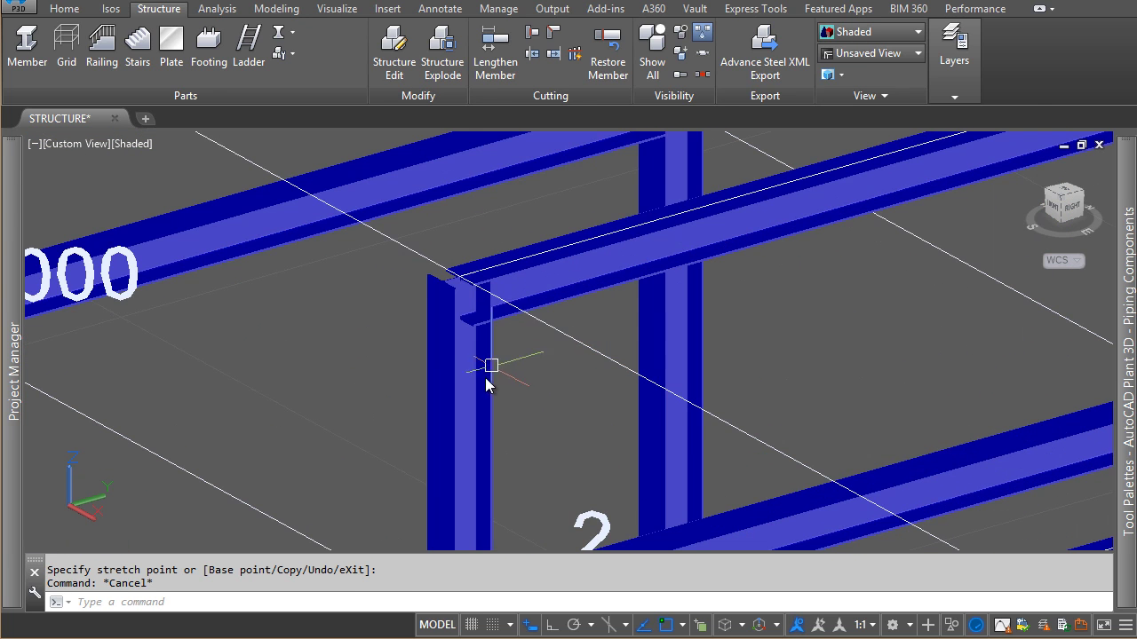
Select the frame-corner column and grab its top end, then cancel and deselect
click(470, 361)
scroll(470, 361, up, 2)
click(450, 193)
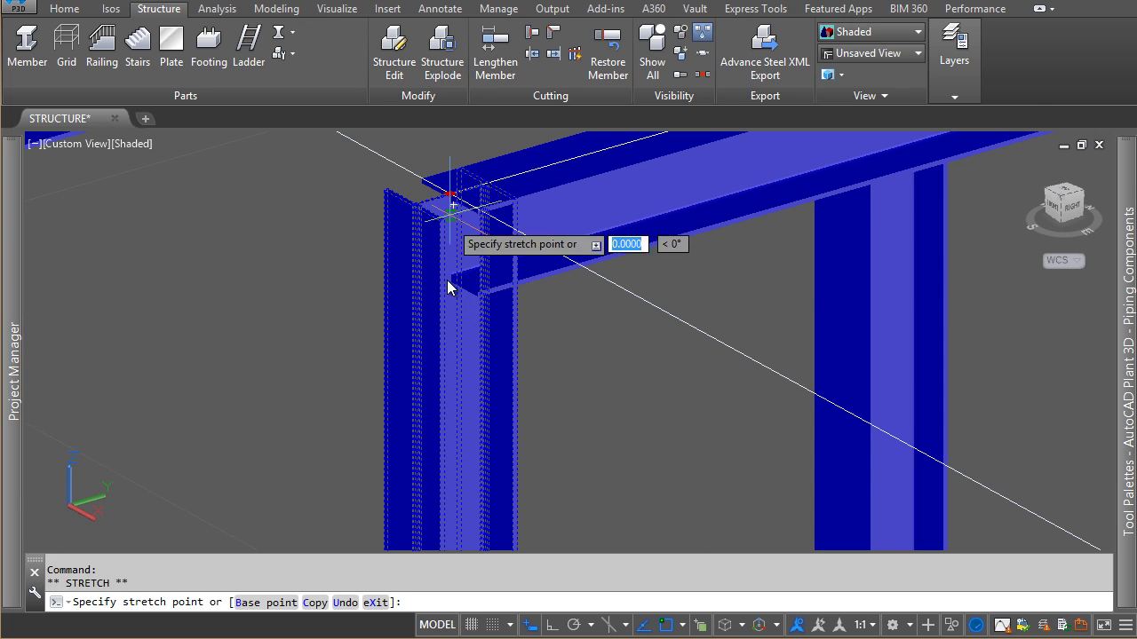
scroll(471, 319, up, 3)
scroll(548, 313, down, 2)
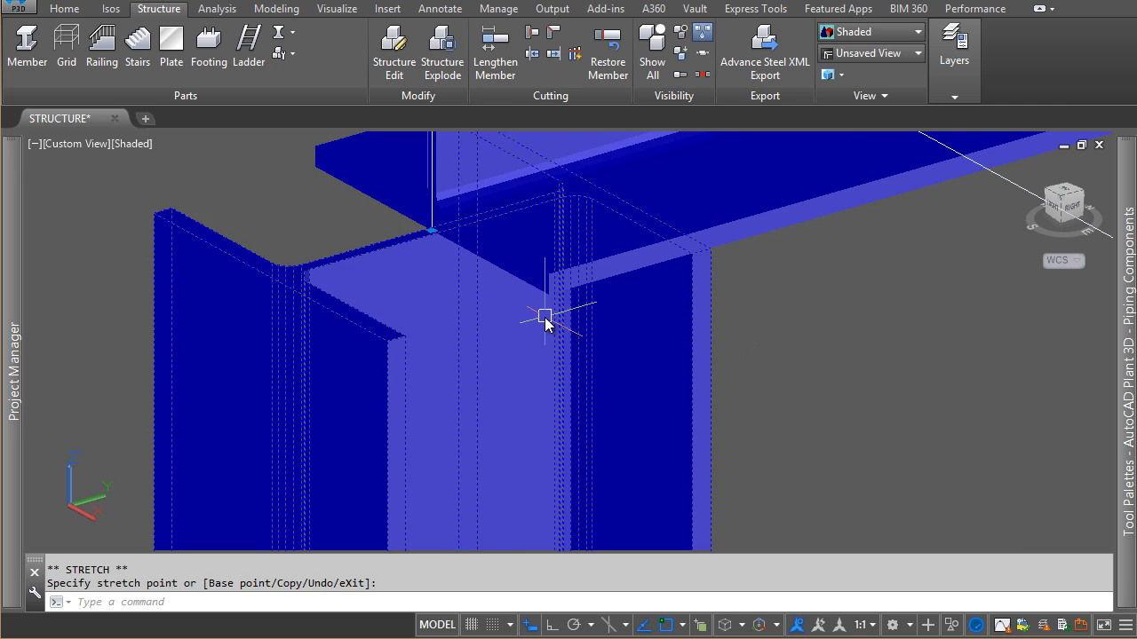
scroll(560, 293, down, 3)
key(Escape)
Try stretching two more beam end points, cancelling each stretch
click(516, 250)
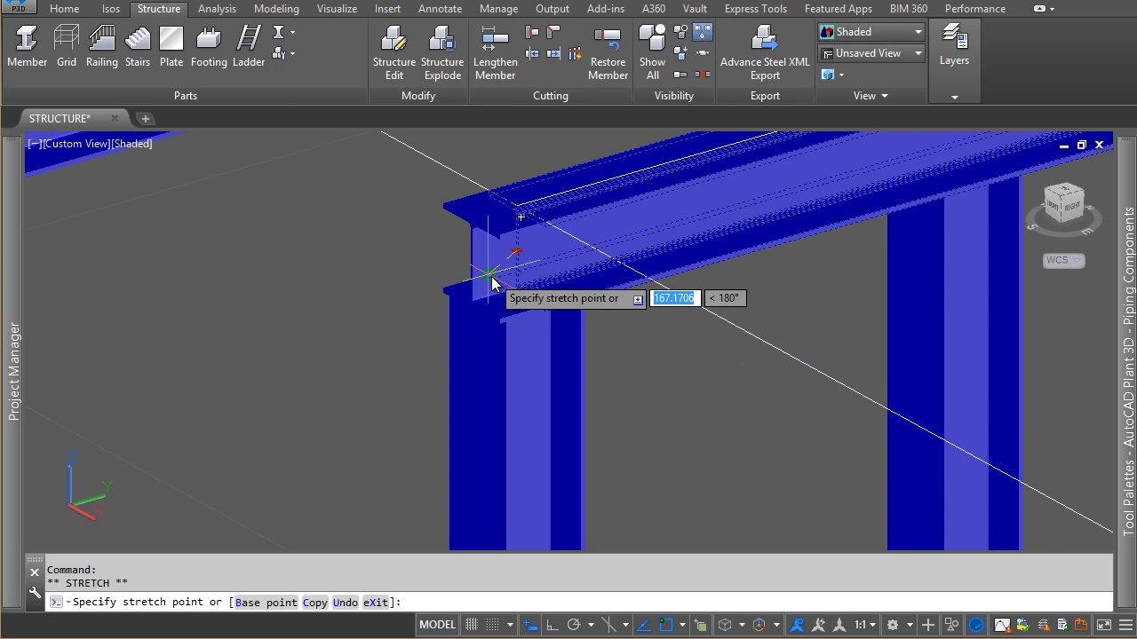
scroll(511, 271, up, 2)
key(Escape)
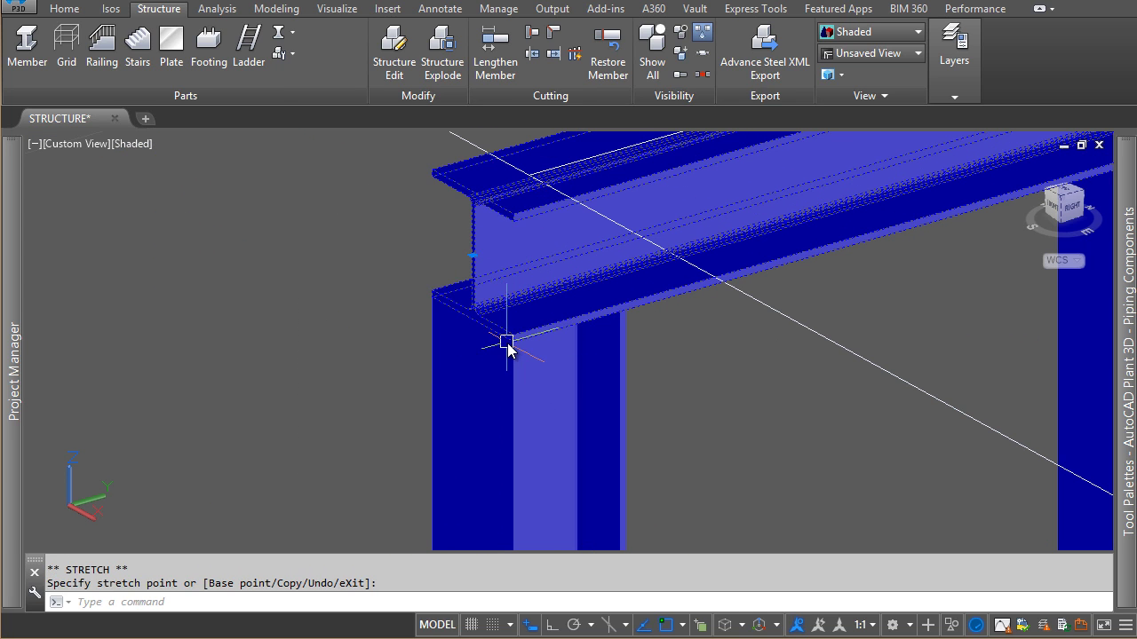
scroll(507, 342, down, 3)
scroll(835, 229, up, 3)
scroll(841, 228, up, 2)
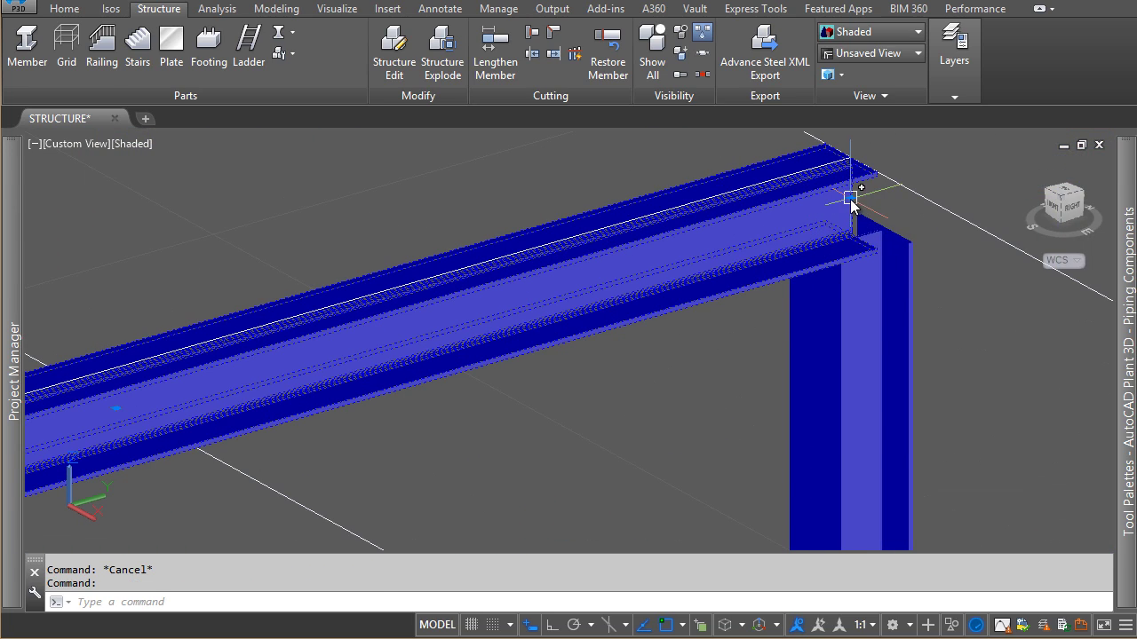
click(850, 197)
key(Escape)
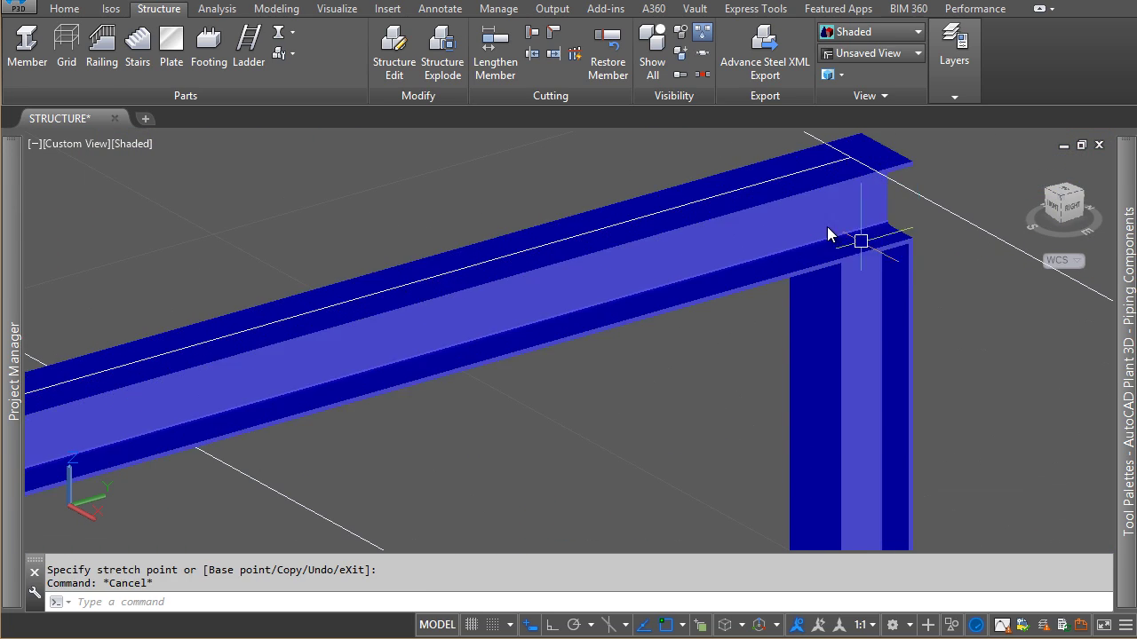
scroll(828, 233, down, 5)
scroll(842, 346, up, 2)
scroll(679, 324, up, 3)
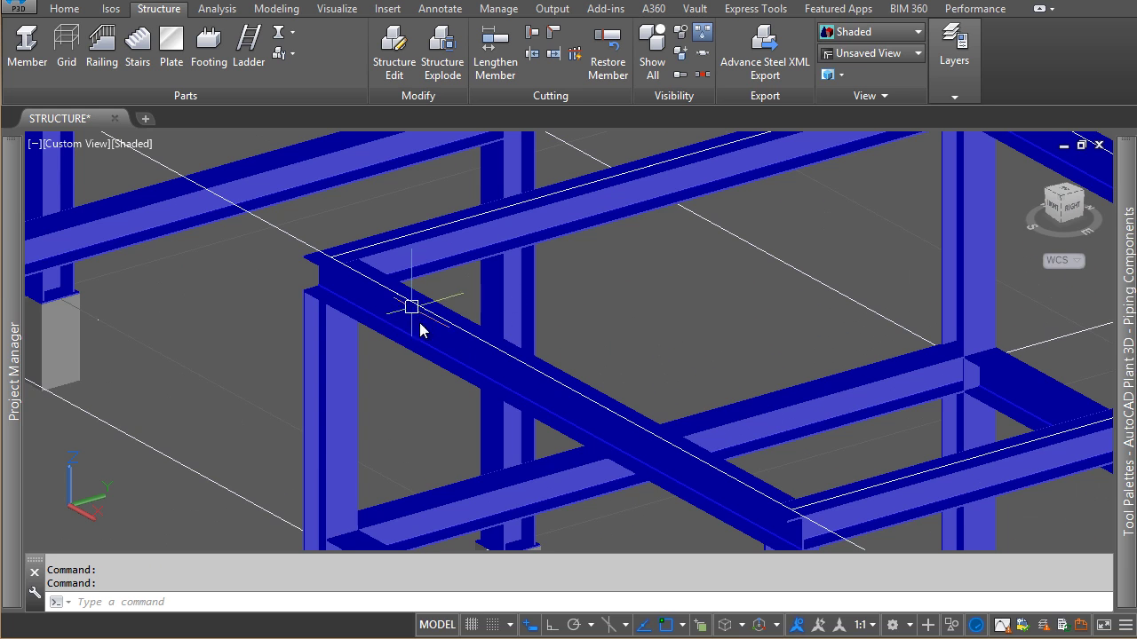
scroll(421, 329, down, 2)
key(Escape)
Orbit and pan around the steel frame to inspect the beam corner and column 11
scroll(357, 305, up, 3)
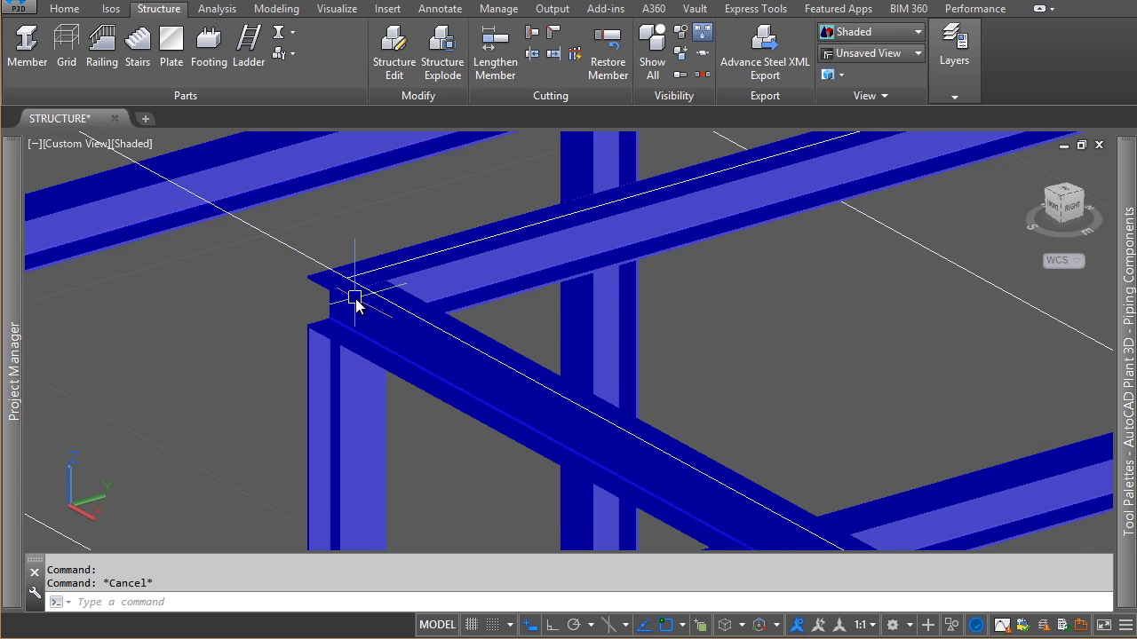
mouse_move(355, 303)
shift+middle_down()
mouse_move(373, 355)
mouse_move(397, 326)
shift+middle_up()
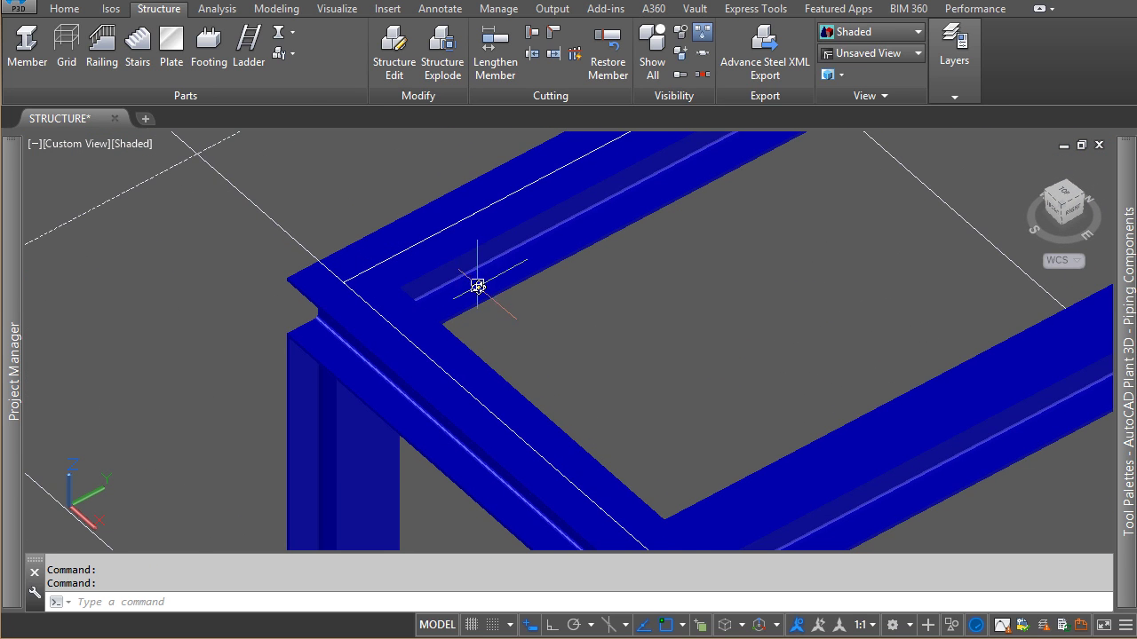
scroll(498, 297, down, 3)
mouse_move(541, 314)
shift+middle_down()
mouse_move(545, 347)
mouse_move(538, 314)
mouse_move(552, 340)
mouse_move(540, 337)
shift+middle_up()
scroll(563, 294, down, 2)
scroll(589, 236, up, 3)
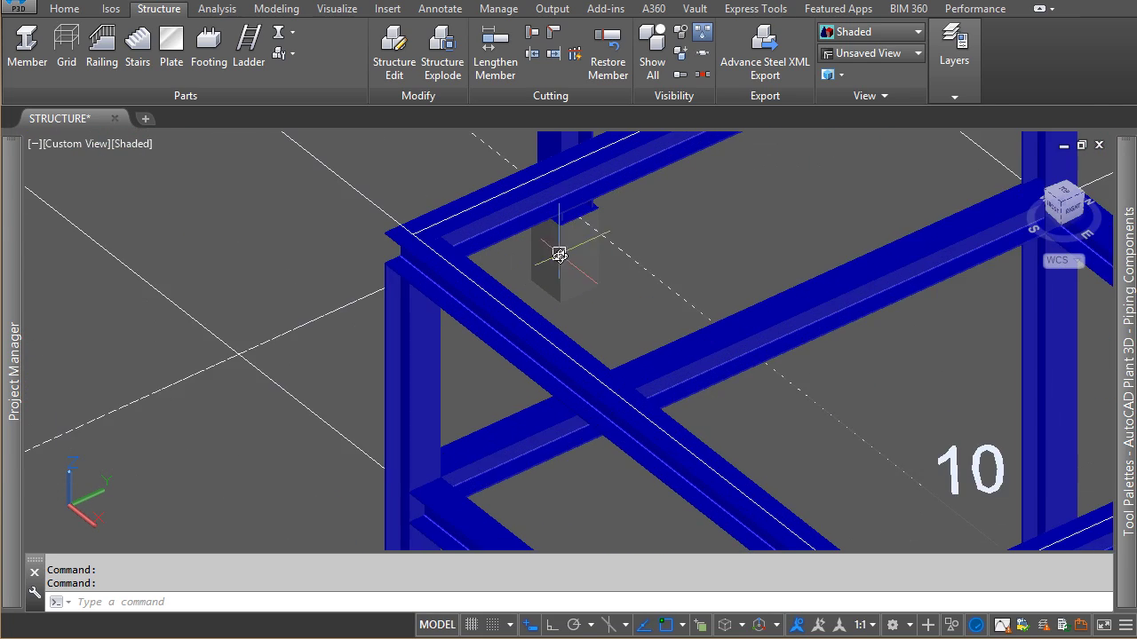
middle_drag(558, 255, 562, 317)
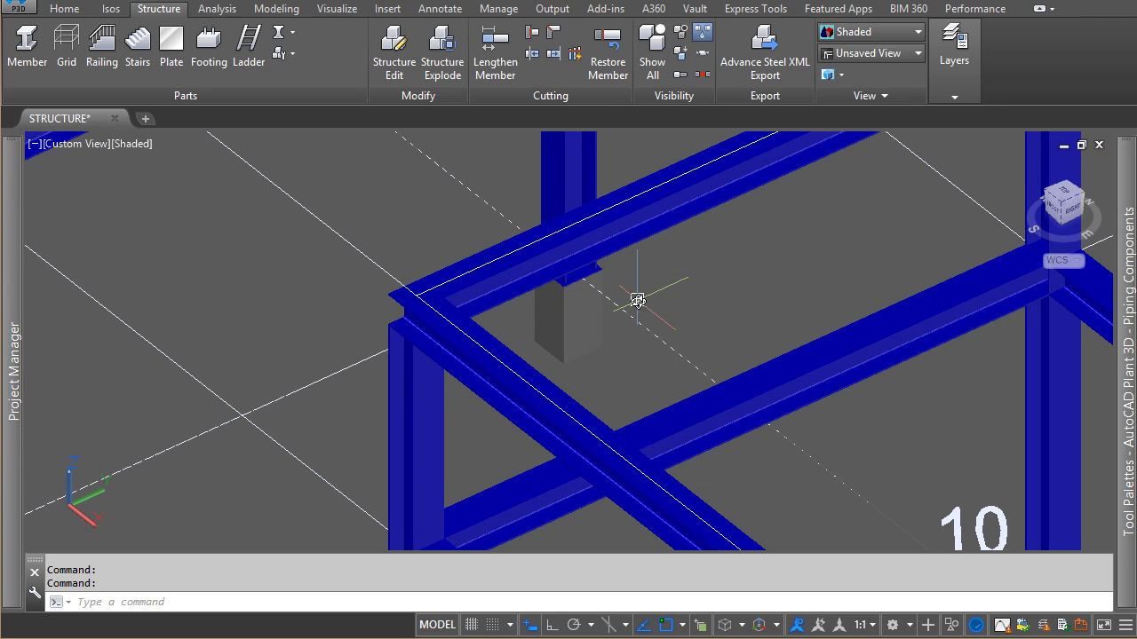
mouse_move(636, 300)
shift+middle_down()
mouse_move(616, 332)
mouse_move(667, 296)
mouse_move(627, 322)
mouse_move(565, 321)
shift+middle_up()
scroll(647, 337, down, 2)
text(NAV)
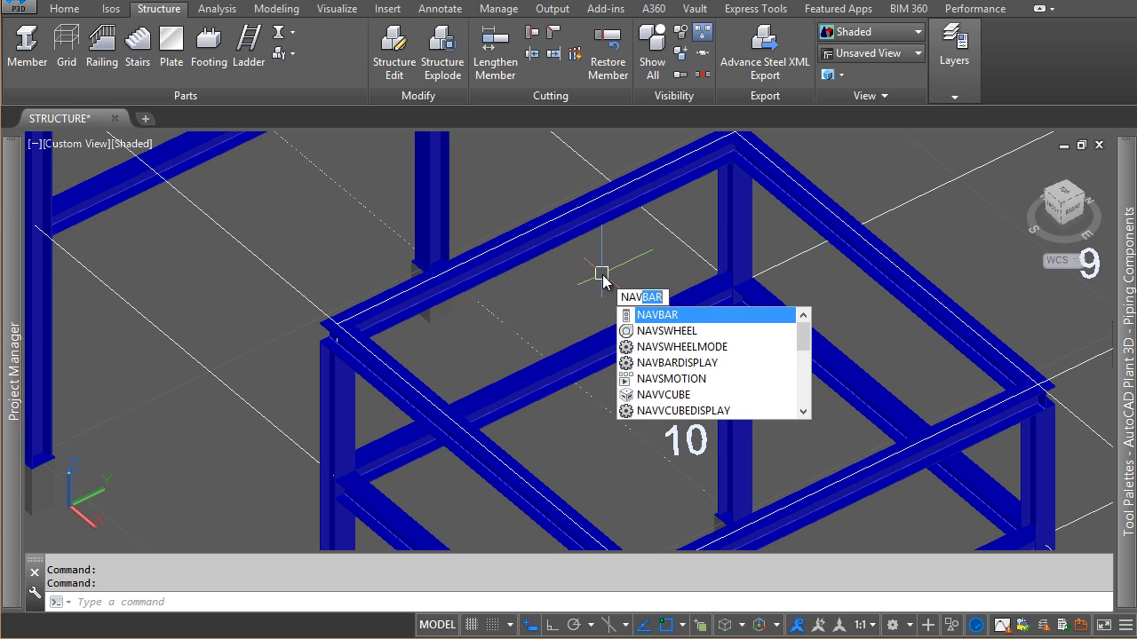
Turn the navigation bar on with NAVBAR and orbit the view to a new angle
key(Return)
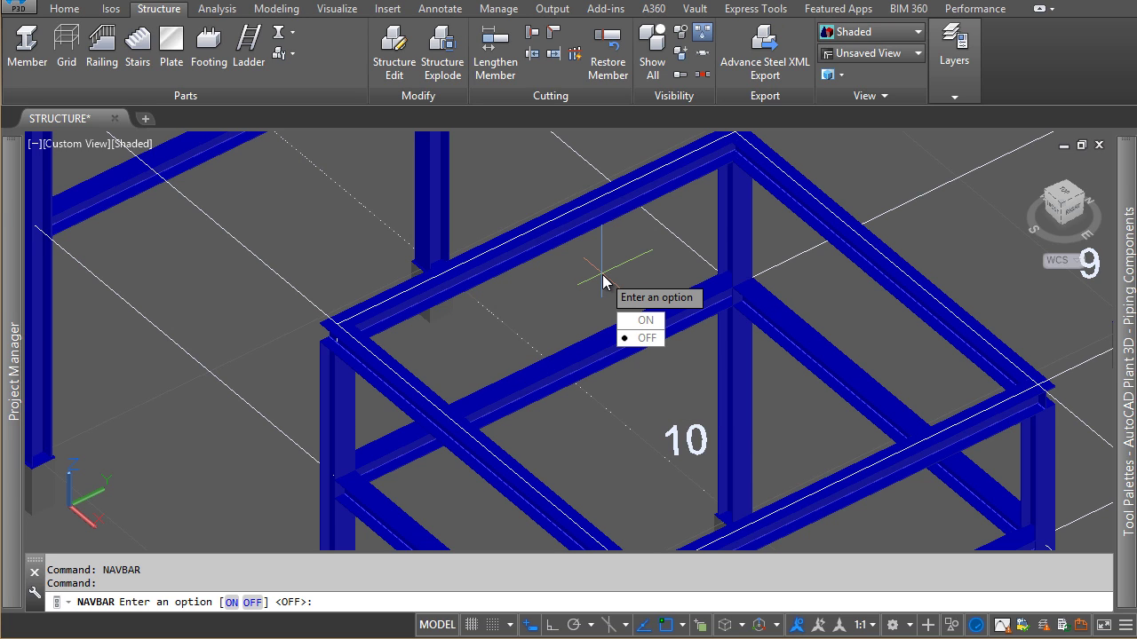
key(Return)
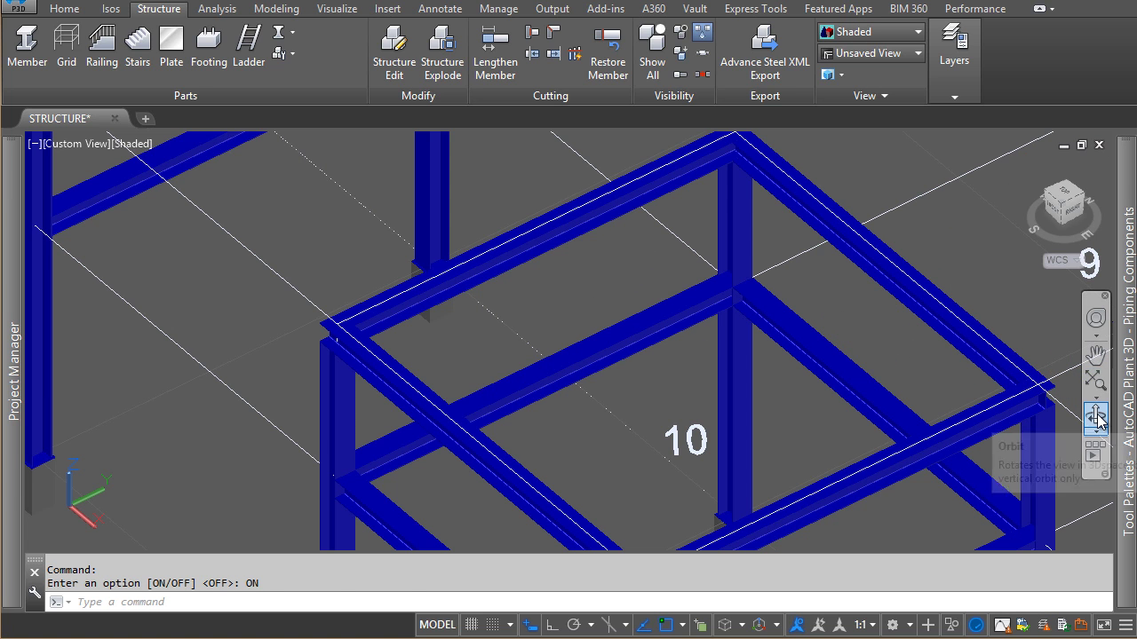
click(1098, 417)
mouse_move(674, 368)
mouse_down()
mouse_move(680, 332)
mouse_move(681, 382)
mouse_move(609, 343)
mouse_move(672, 373)
mouse_move(675, 353)
mouse_move(677, 372)
mouse_move(629, 375)
mouse_move(683, 379)
mouse_up()
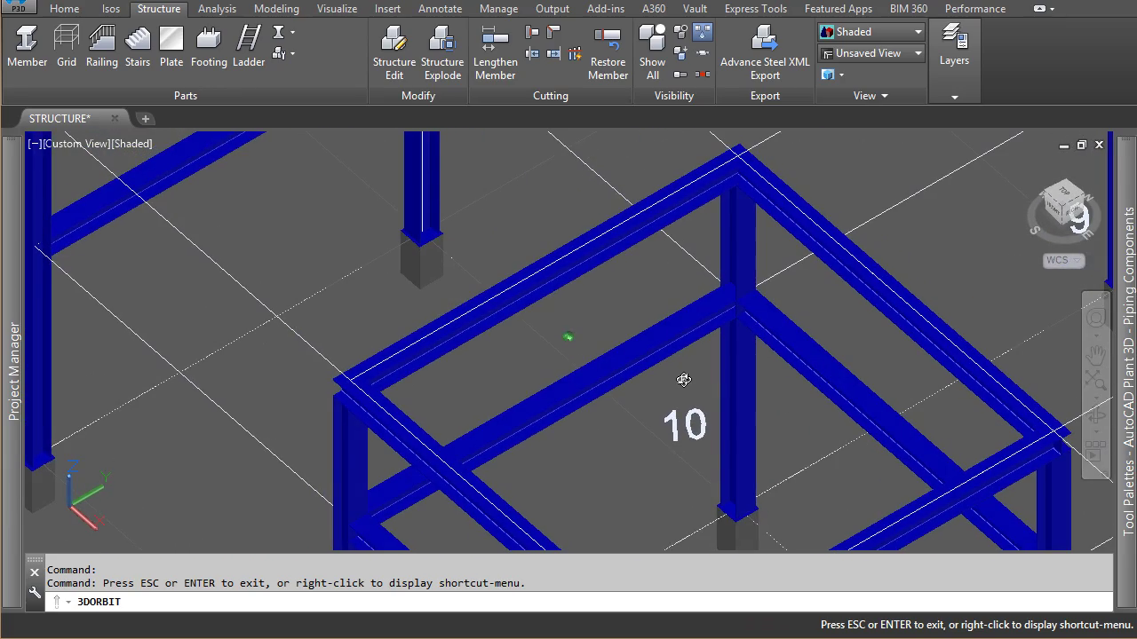
key(Escape)
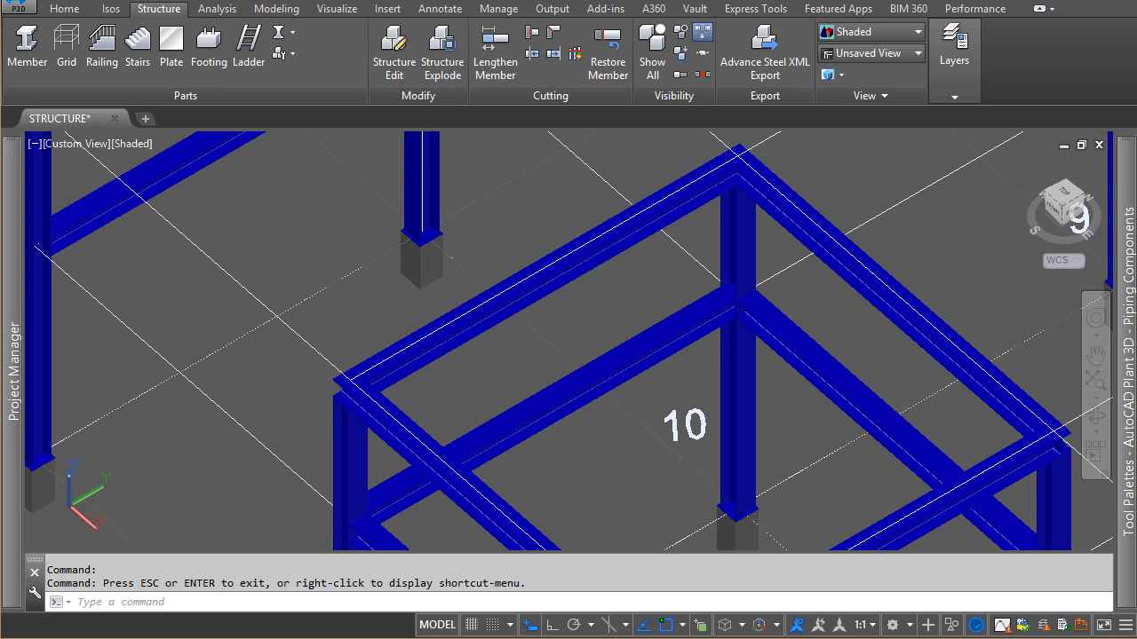
key(Escape)
Pan and zoom to show the frame at grid 10 and the empty bays D, E and F
scroll(980, 523, down, 3)
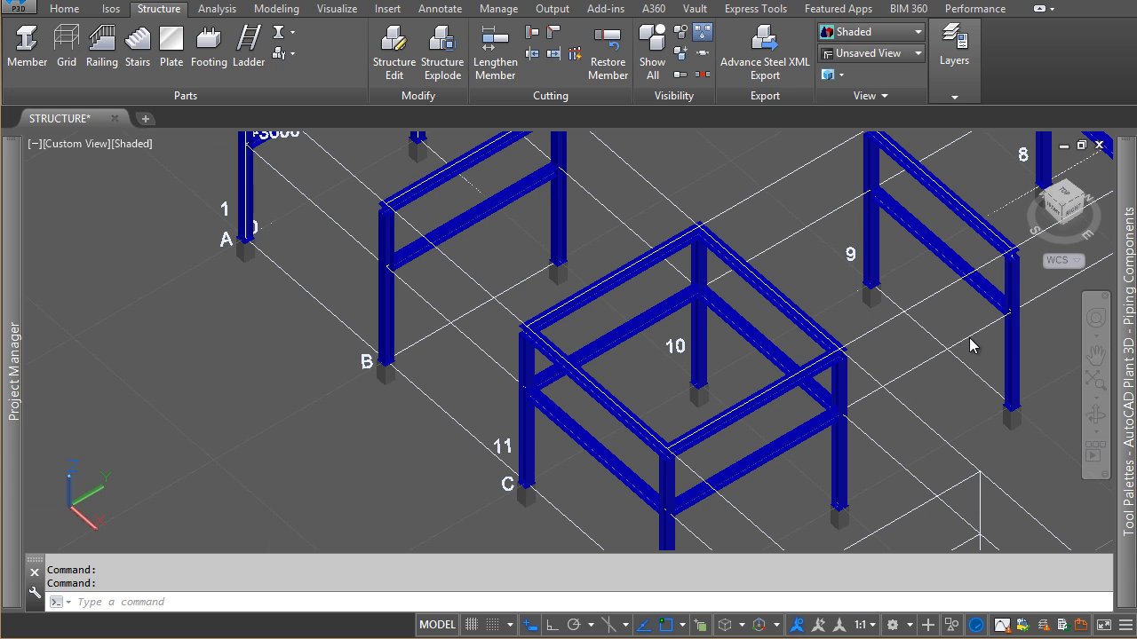
middle_drag(920, 399, 793, 287)
scroll(794, 287, down, 2)
middle_drag(829, 385, 717, 321)
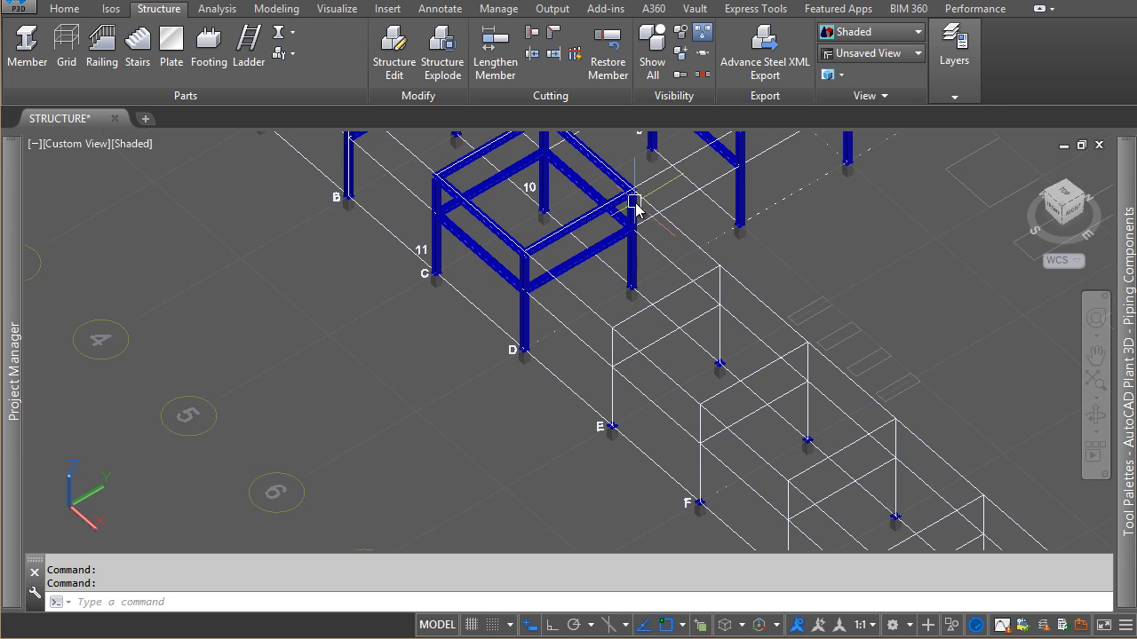
scroll(634, 202, up, 2)
scroll(649, 320, down, 3)
middle_drag(764, 457, 660, 423)
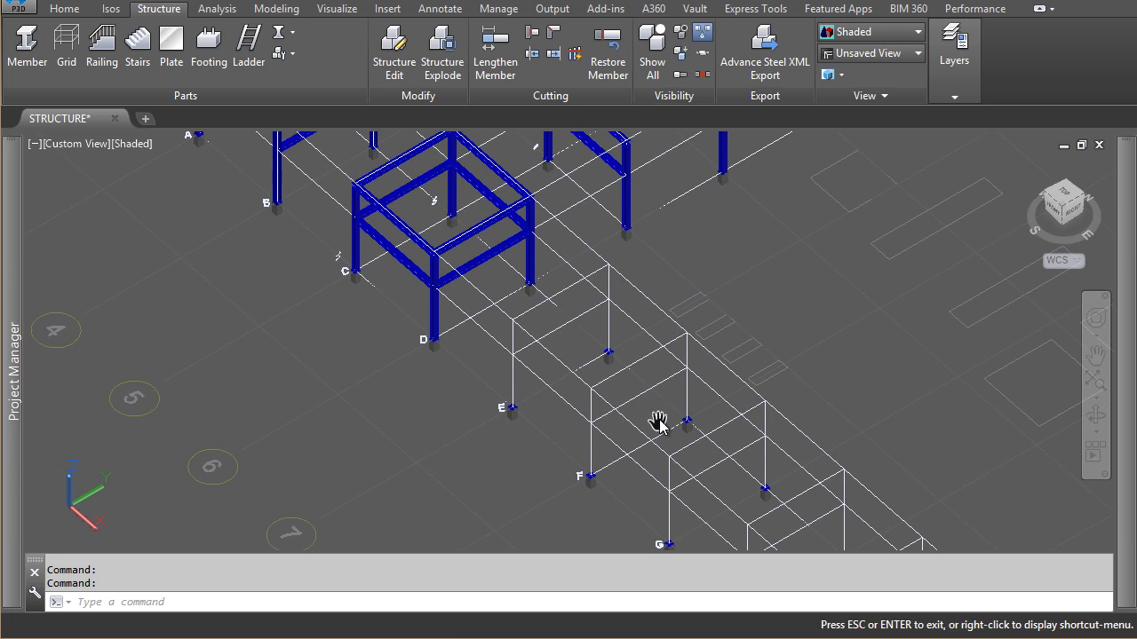
scroll(502, 249, up, 2)
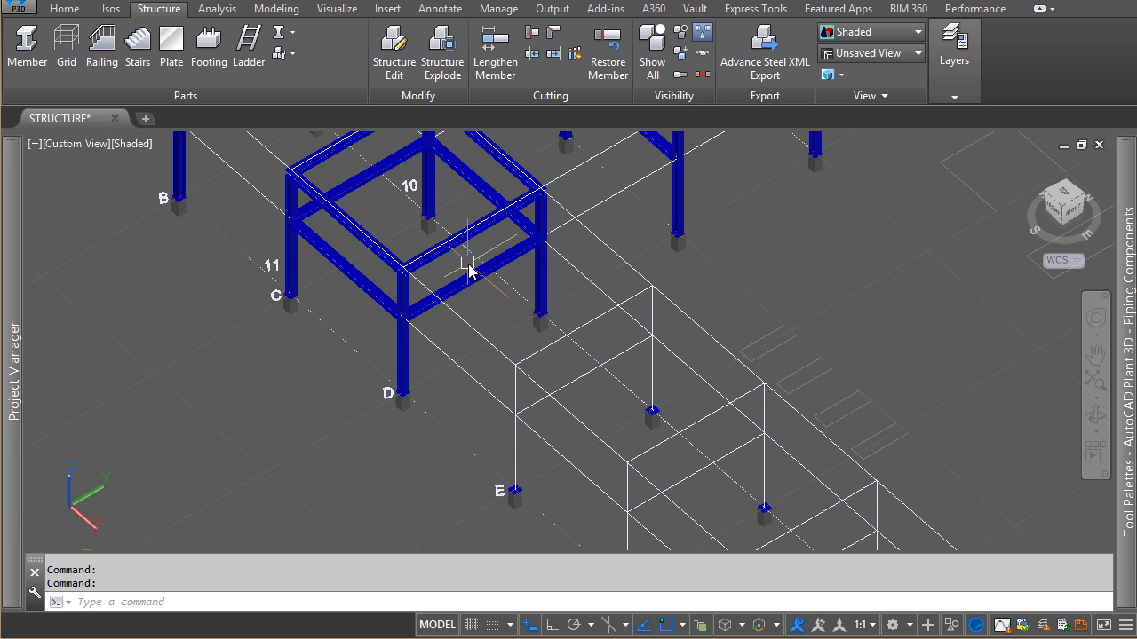
Start an array (AR) and select the grid-D frame's two columns and two beams
text(Ar)
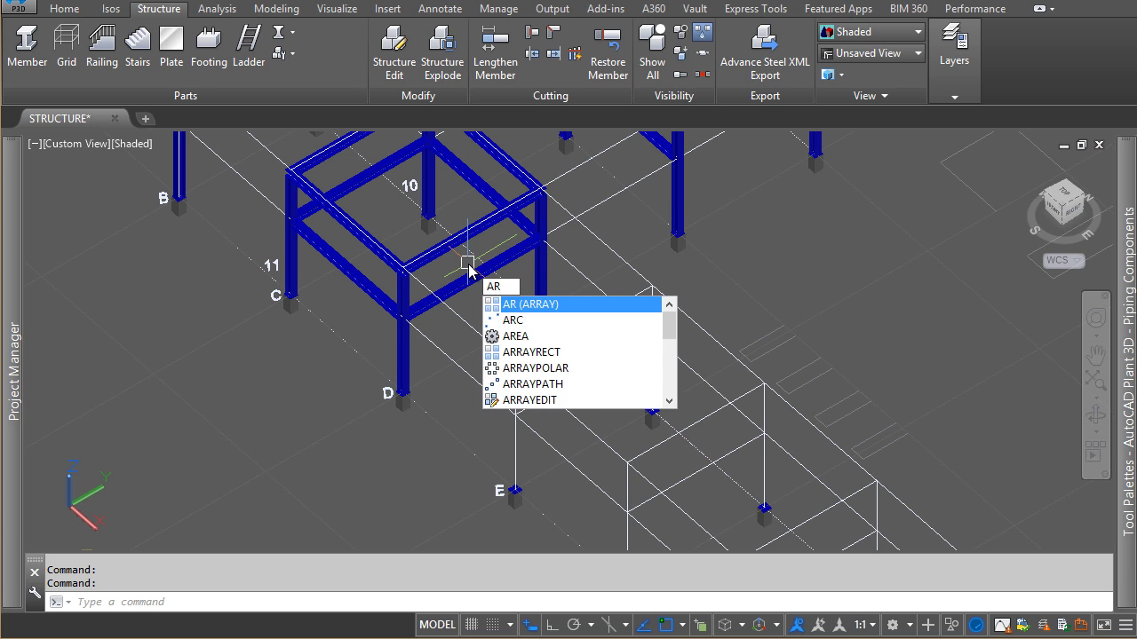
key(Return)
scroll(382, 323, up, 2)
click(380, 426)
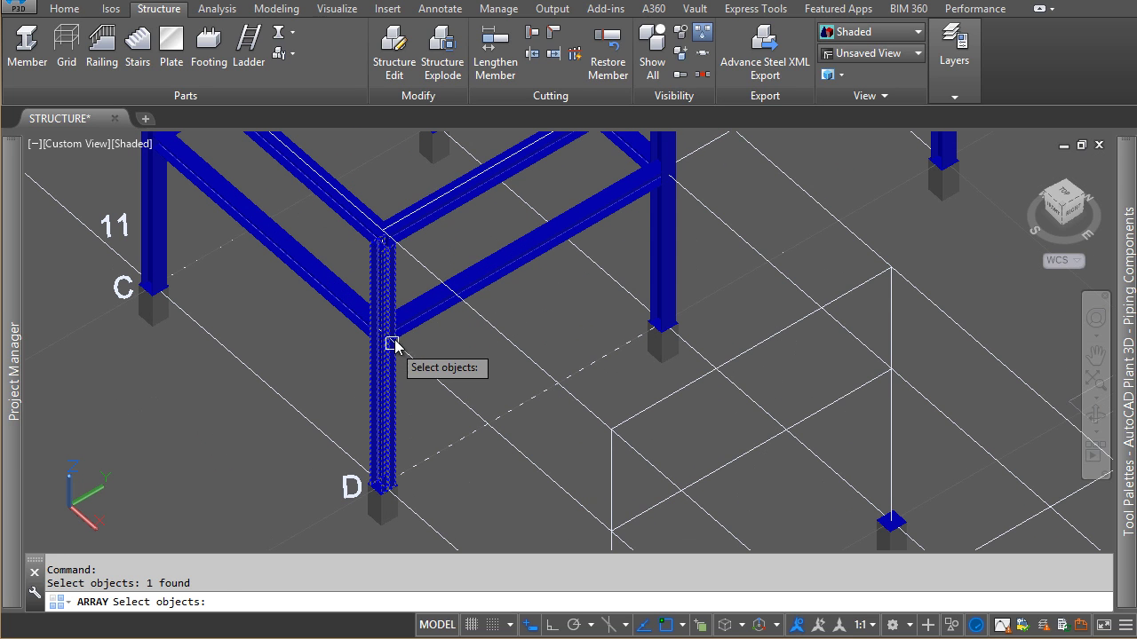
click(405, 323)
click(450, 222)
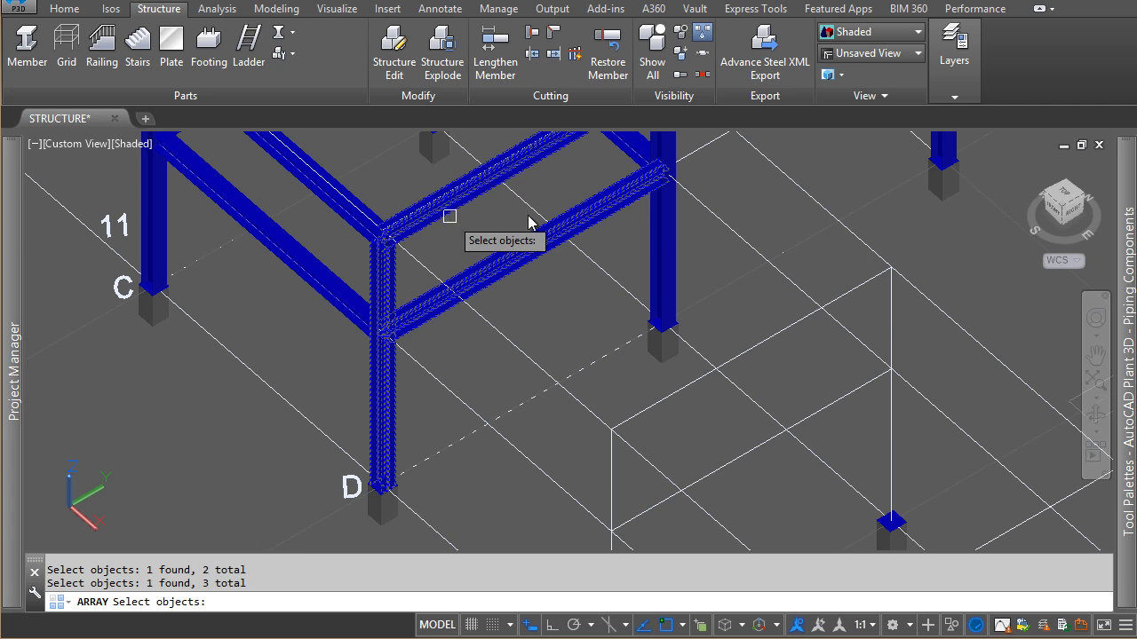
click(667, 255)
mouse_move(700, 292)
middle_down()
mouse_move(777, 391)
mouse_move(660, 284)
middle_up()
scroll(779, 367, down, 2)
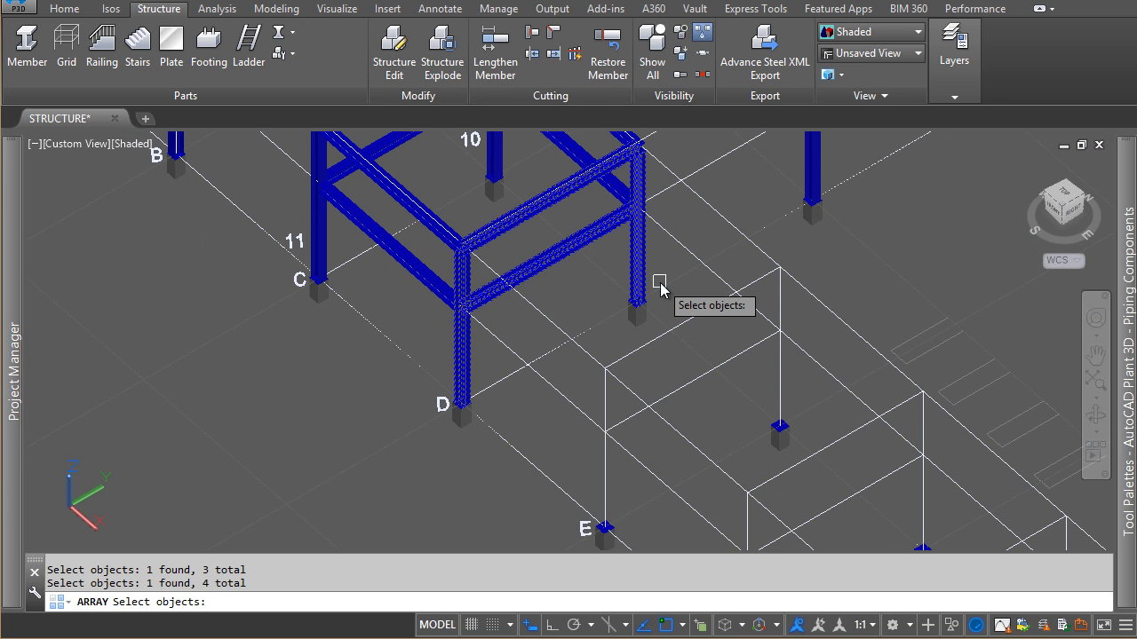
key(Return)
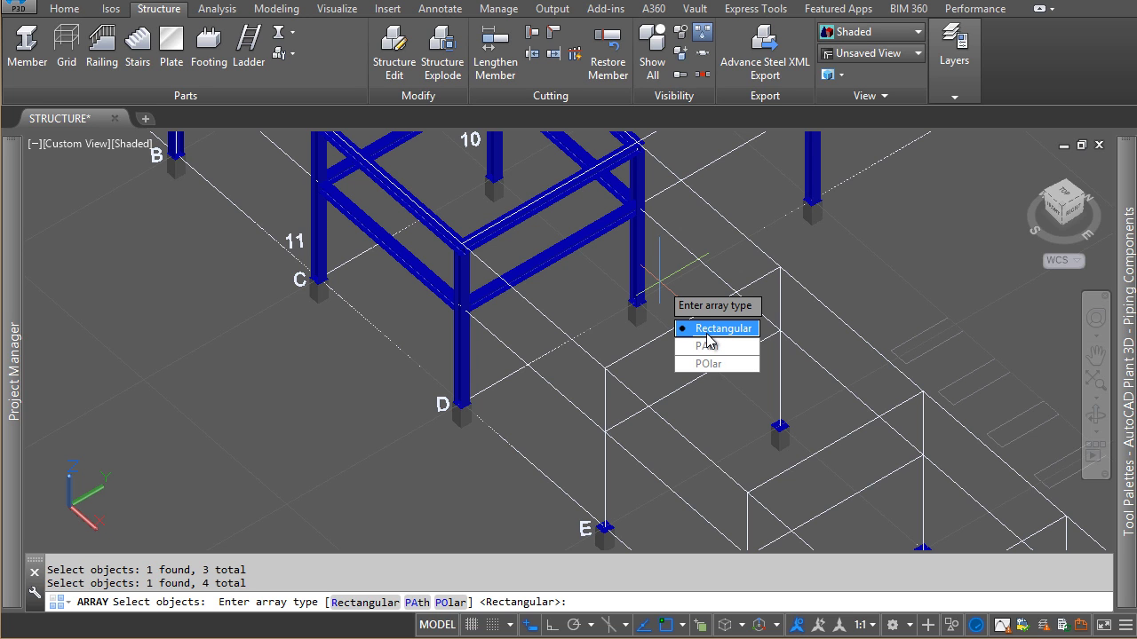
Make it a rectangular array of 1 row and 9 columns at 5000 spacing, then close it
click(707, 334)
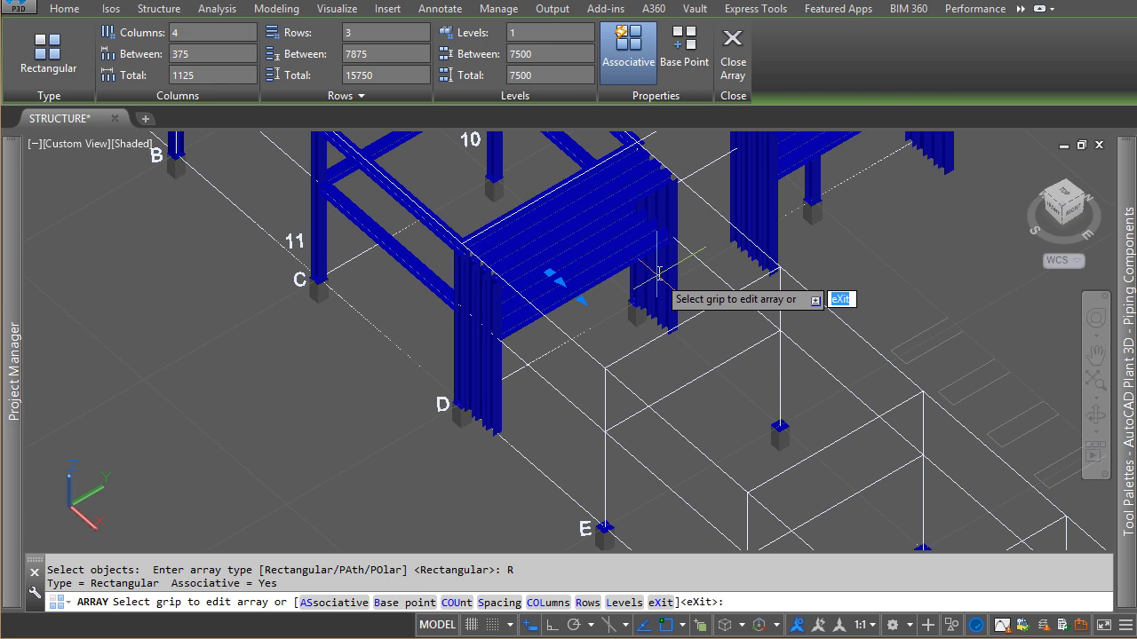
scroll(657, 282, down, 3)
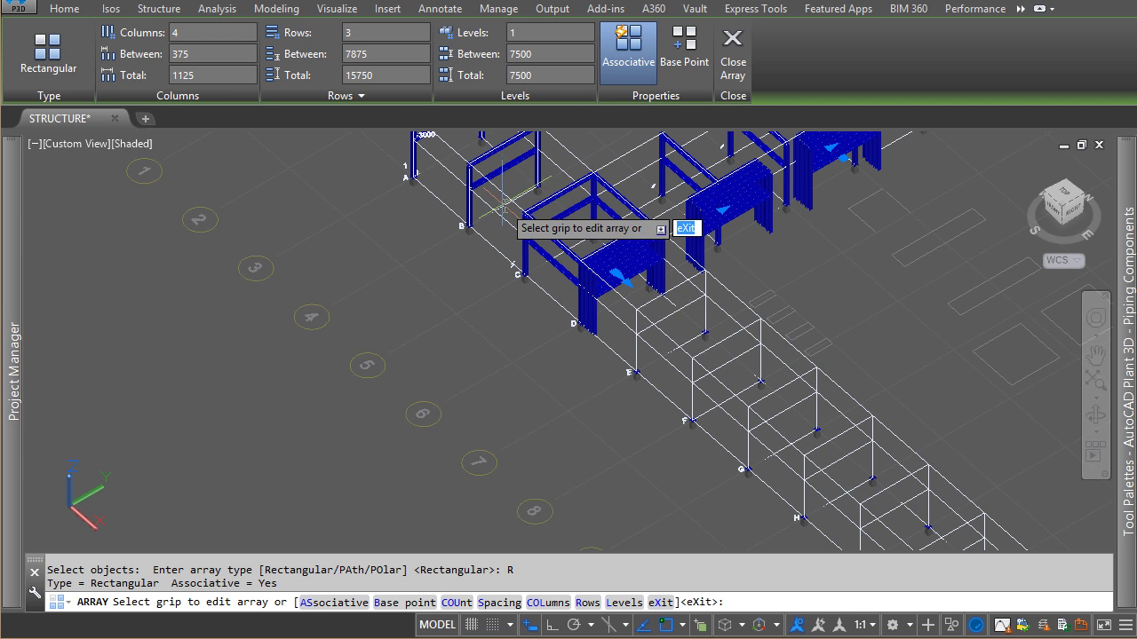
click(360, 36)
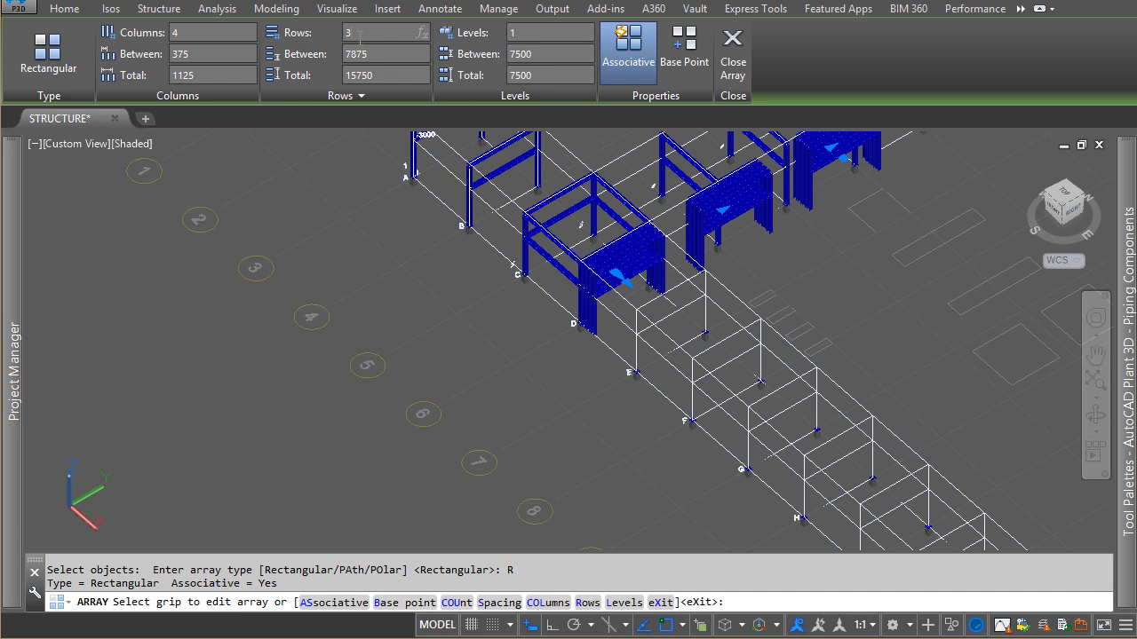
text(1)
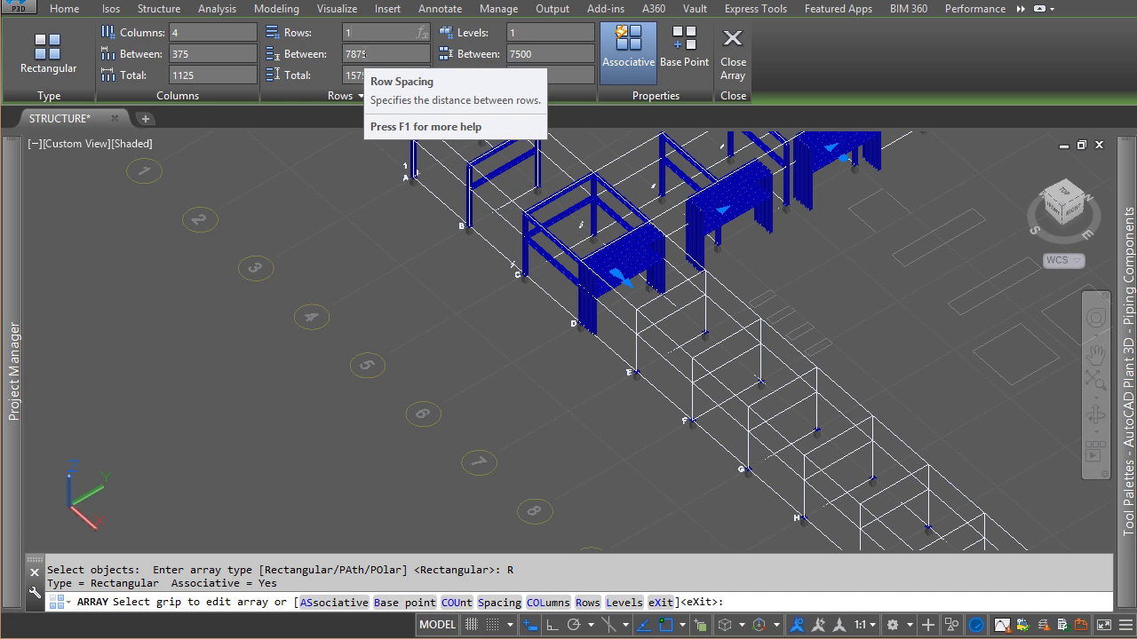
key(Return)
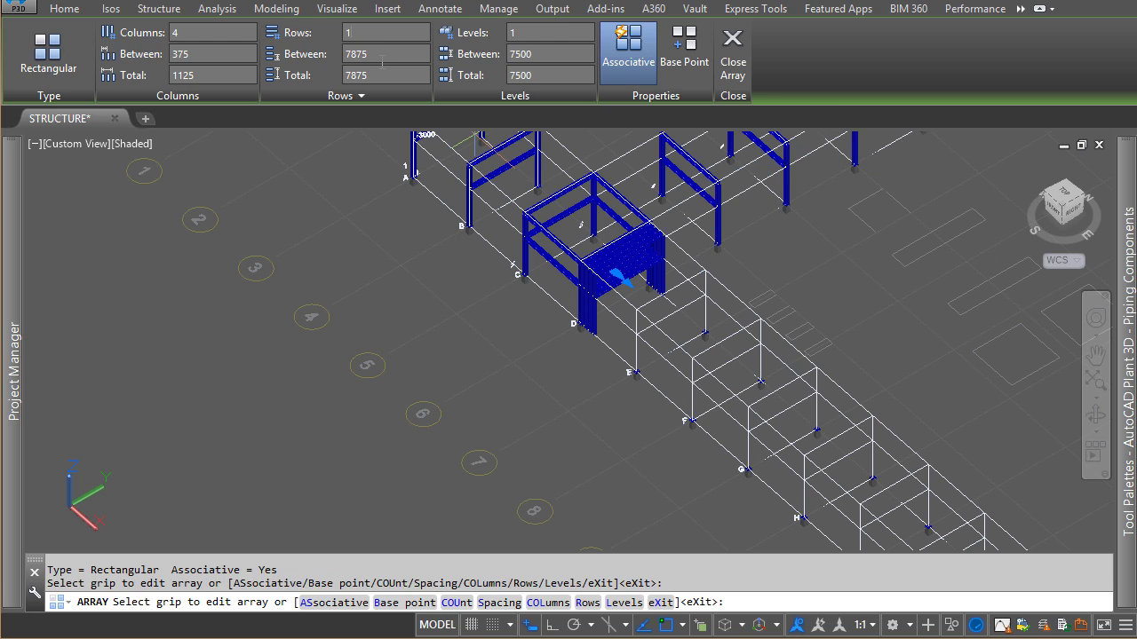
click(162, 33)
click(195, 55)
text(5000)
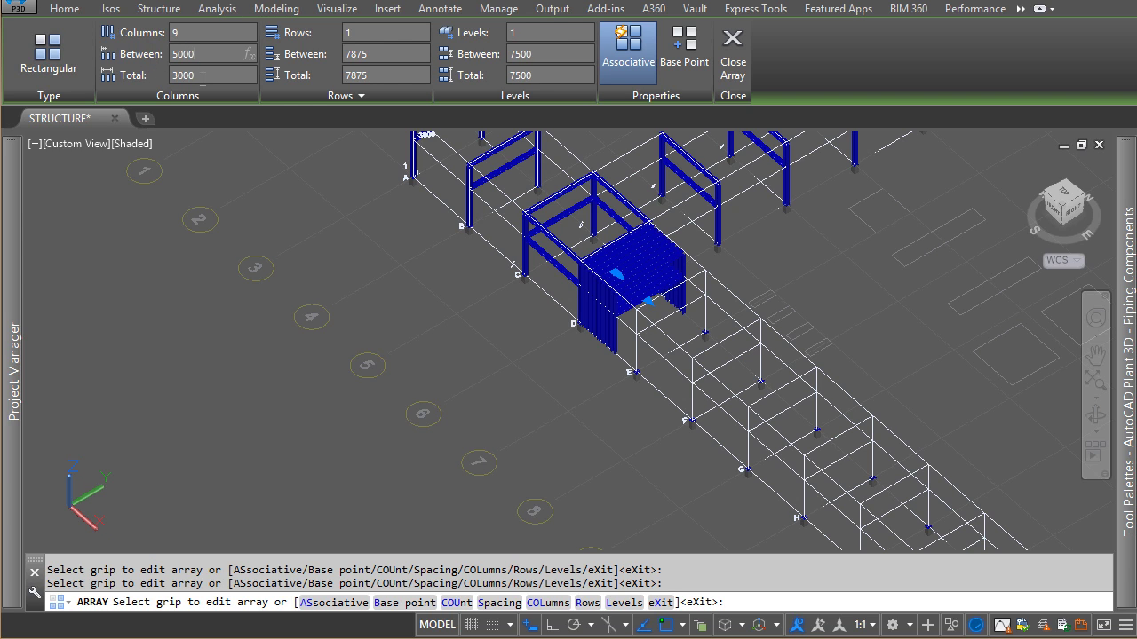
key(Return)
scroll(374, 112, down, 3)
scroll(507, 228, up, 3)
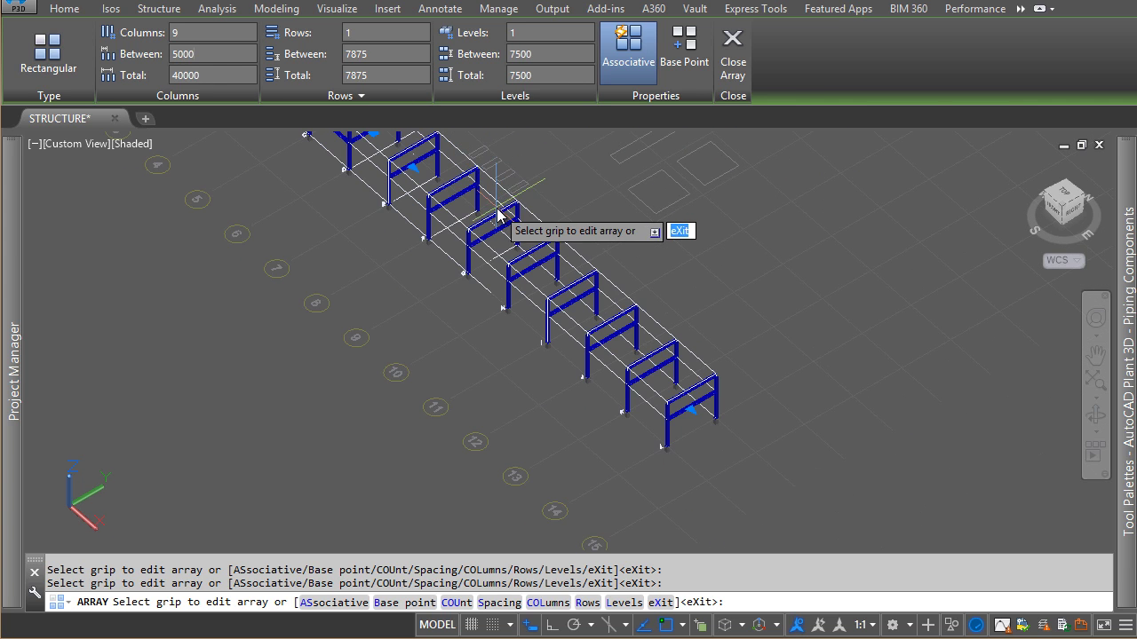
scroll(533, 267, up, 2)
scroll(652, 404, up, 3)
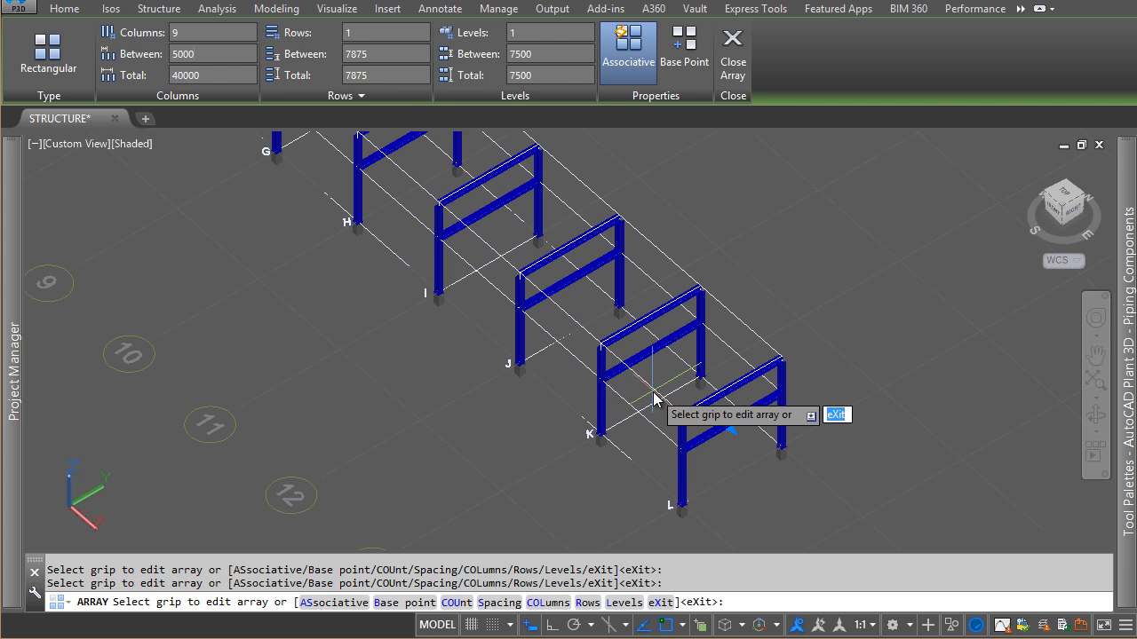
click(733, 52)
Explode the nine-frame array into separate steel members (X) and pan to view the row
scroll(559, 384, up, 3)
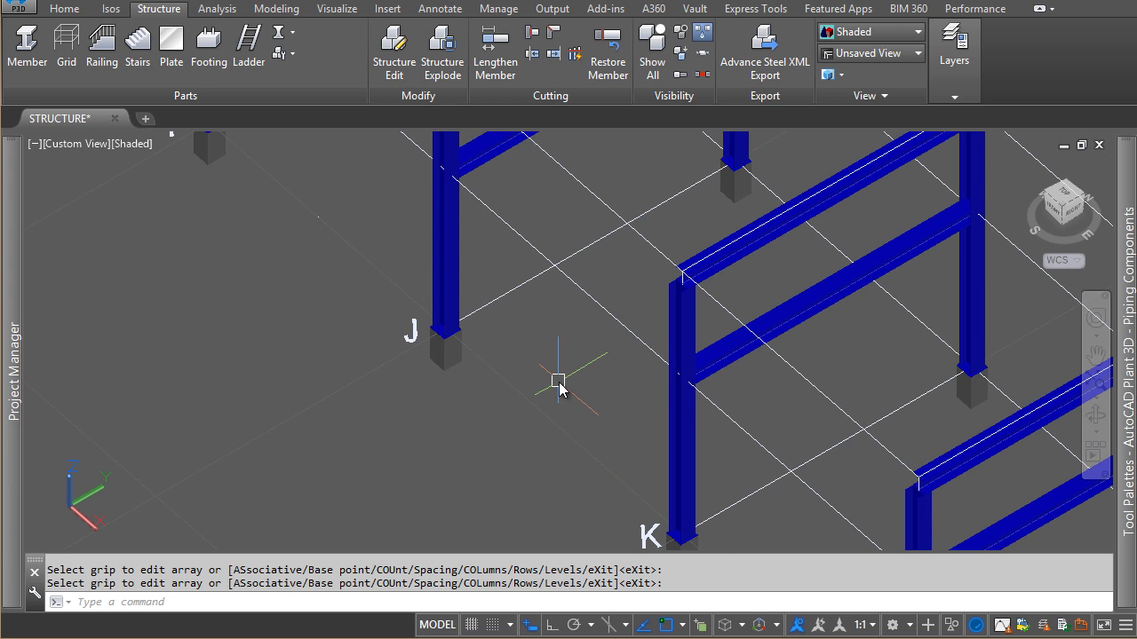
text(x)
key(Return)
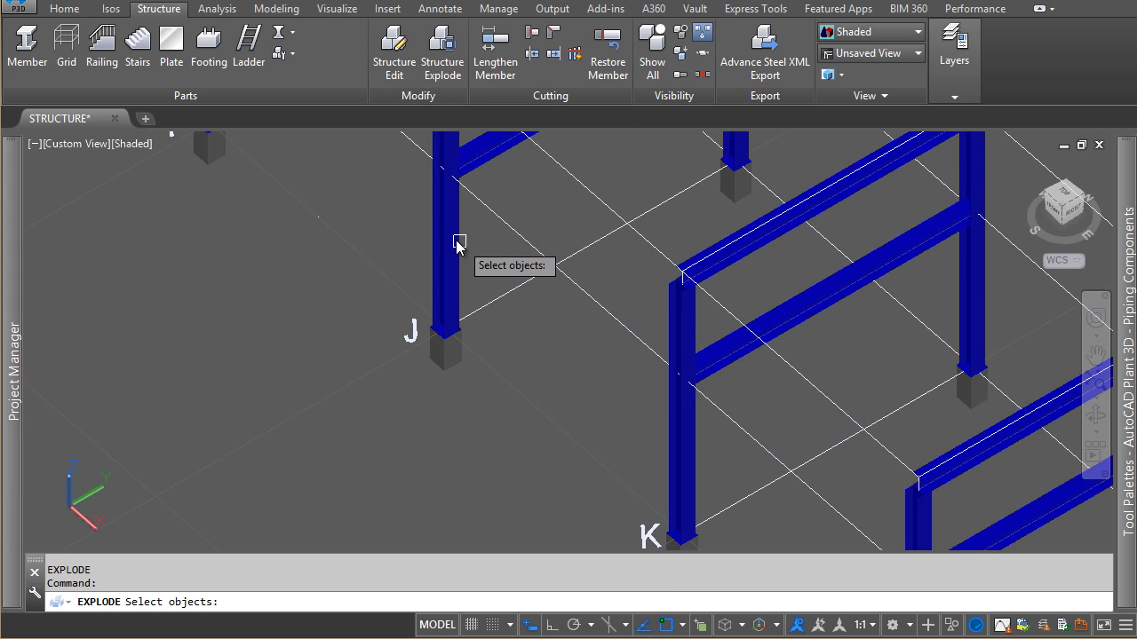
click(454, 240)
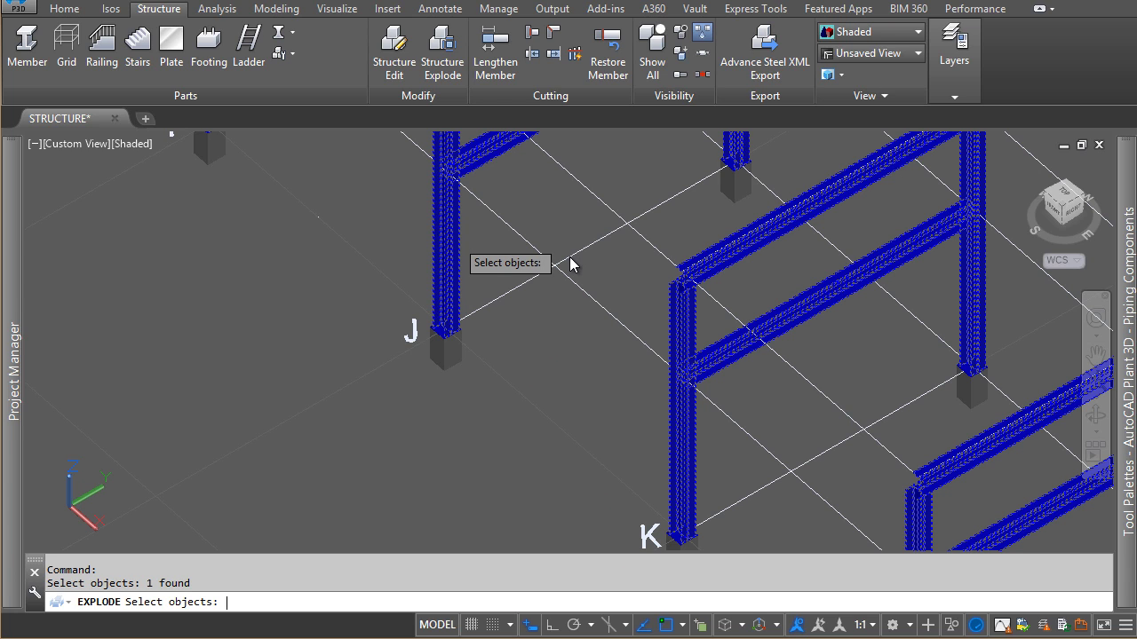
key(Return)
scroll(614, 246, down, 3)
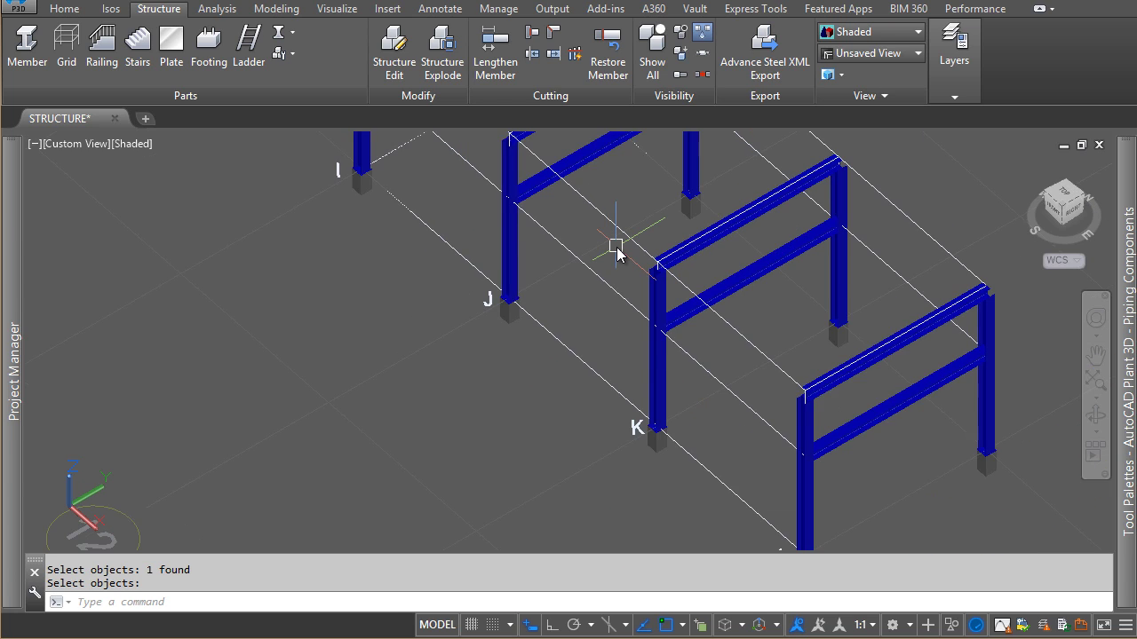
middle_drag(614, 246, 637, 407)
key(Escape)
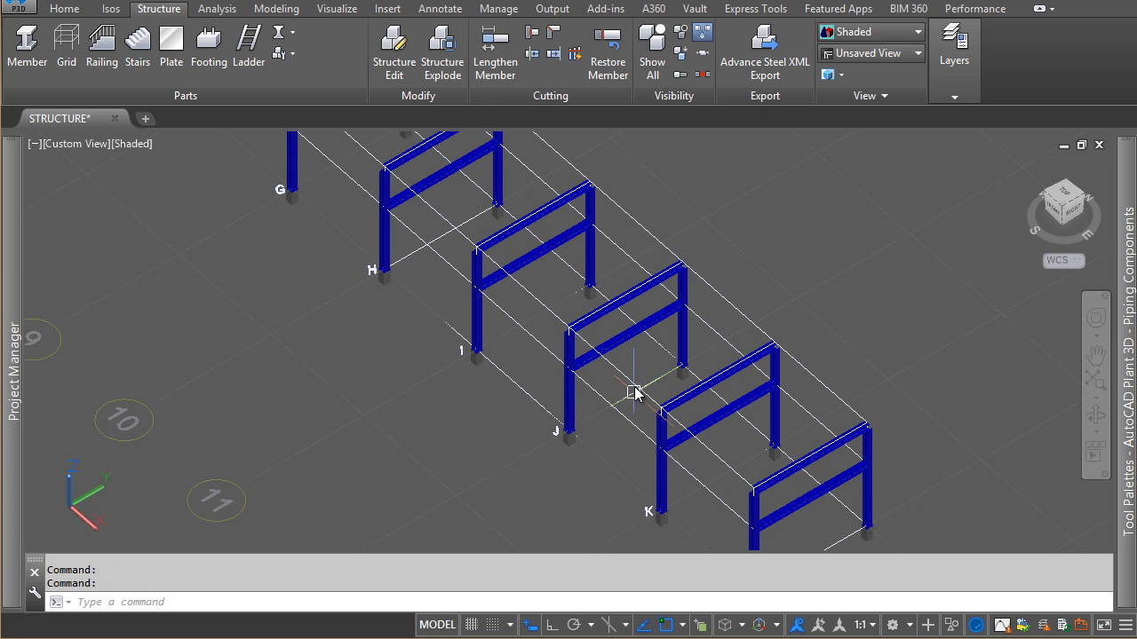